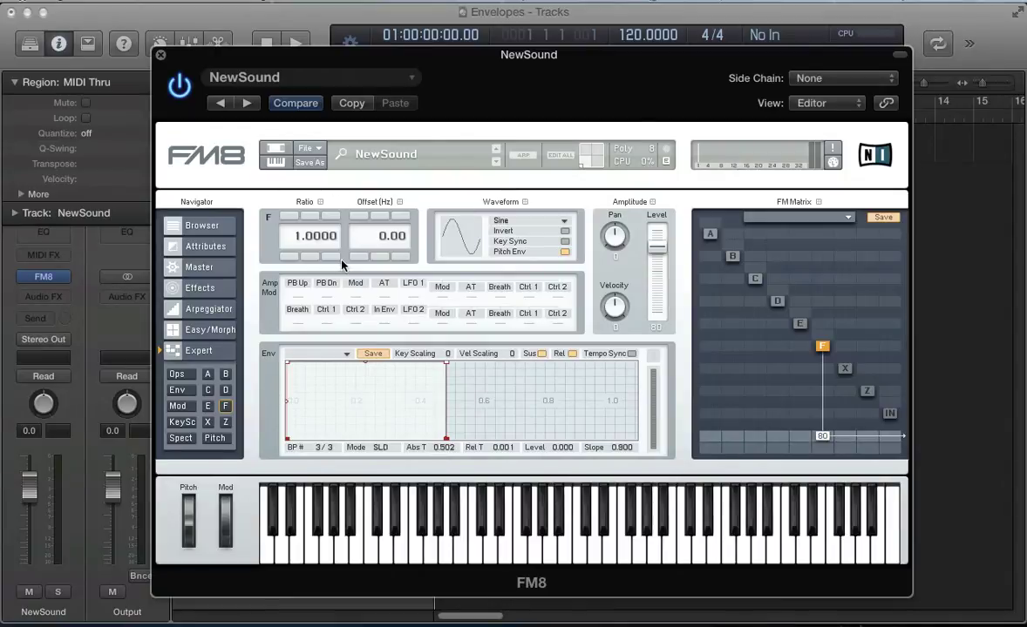
# Step: Open operator F's settings in the Expert section and apply the Gate preset to its envelope
pyautogui.click(194, 349)
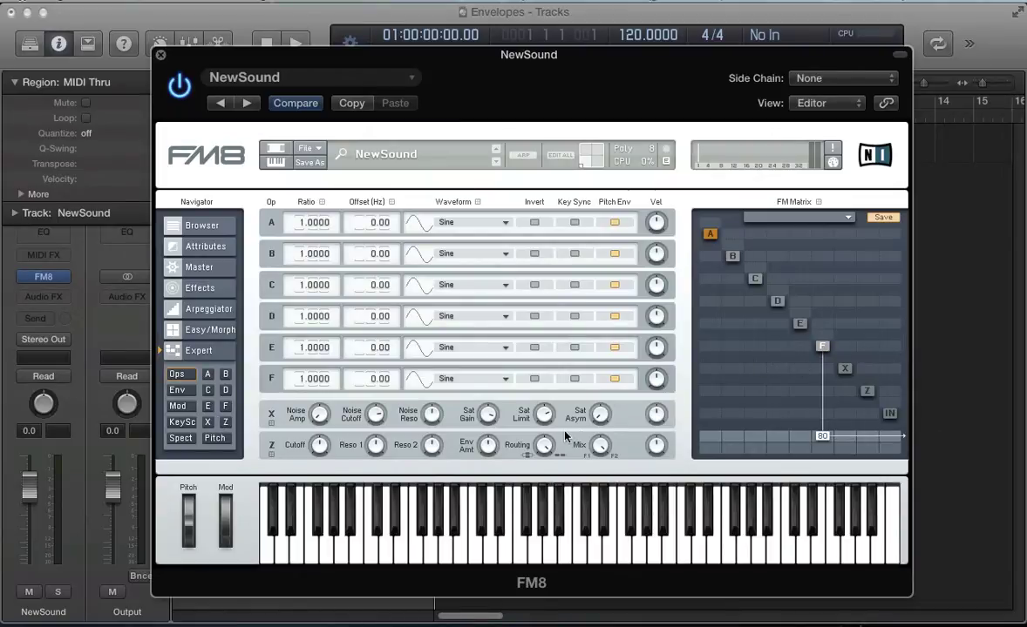
pyautogui.click(224, 406)
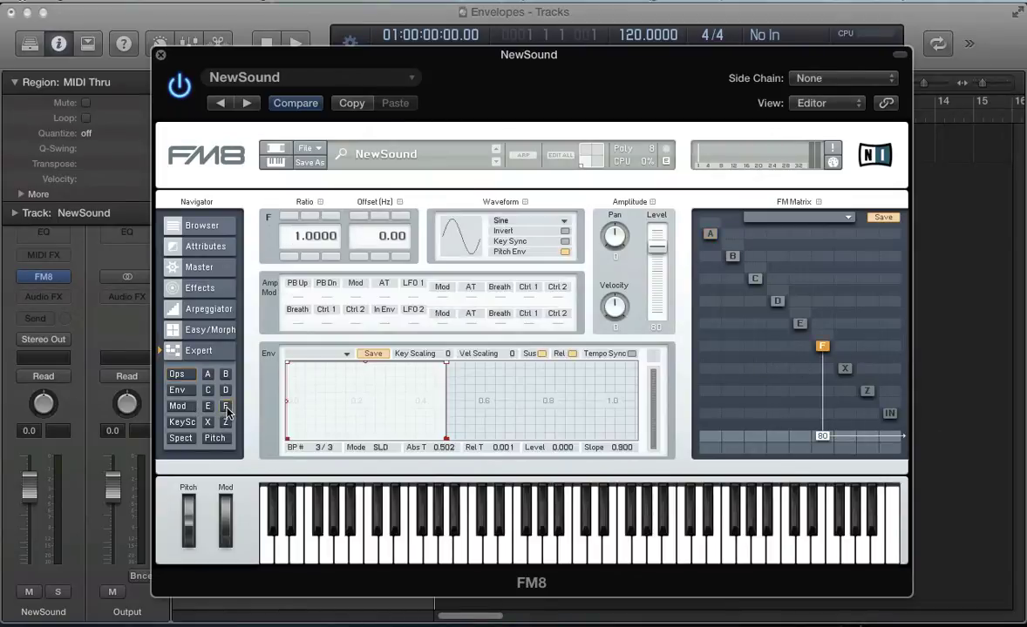
pyautogui.click(345, 355)
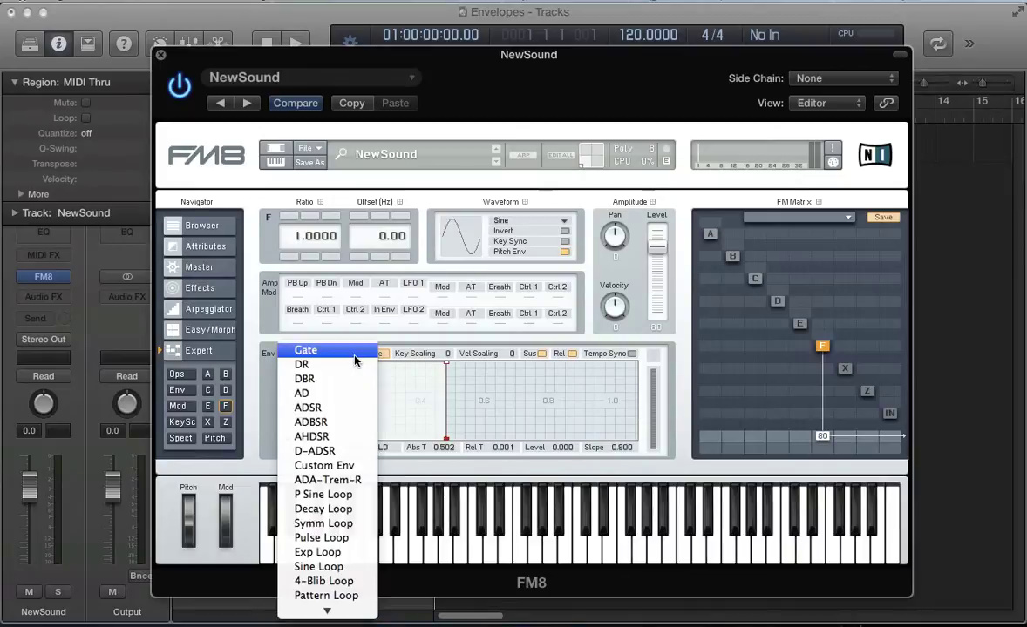
pyautogui.click(313, 350)
# Step: Apply the Symm Loop preset to operator F's envelope
pyautogui.click(345, 355)
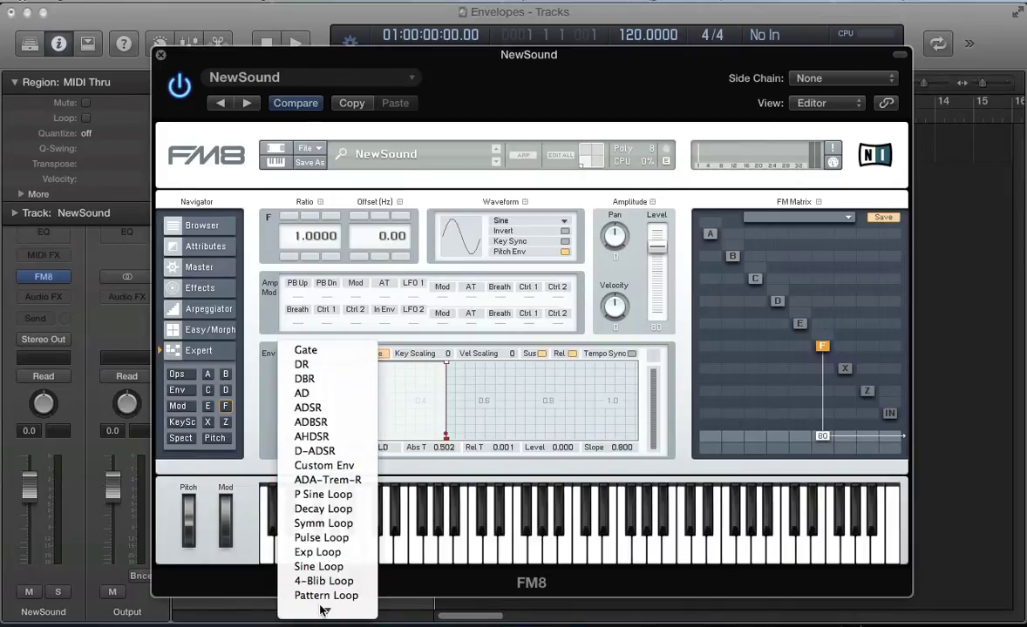
pyautogui.moveTo(327, 609)
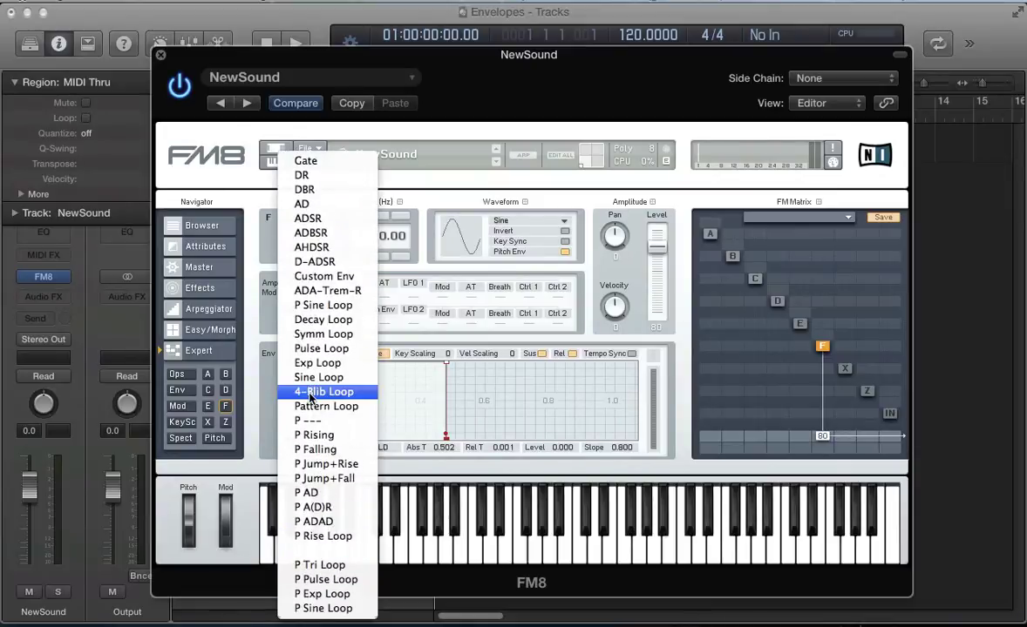
pyautogui.click(310, 334)
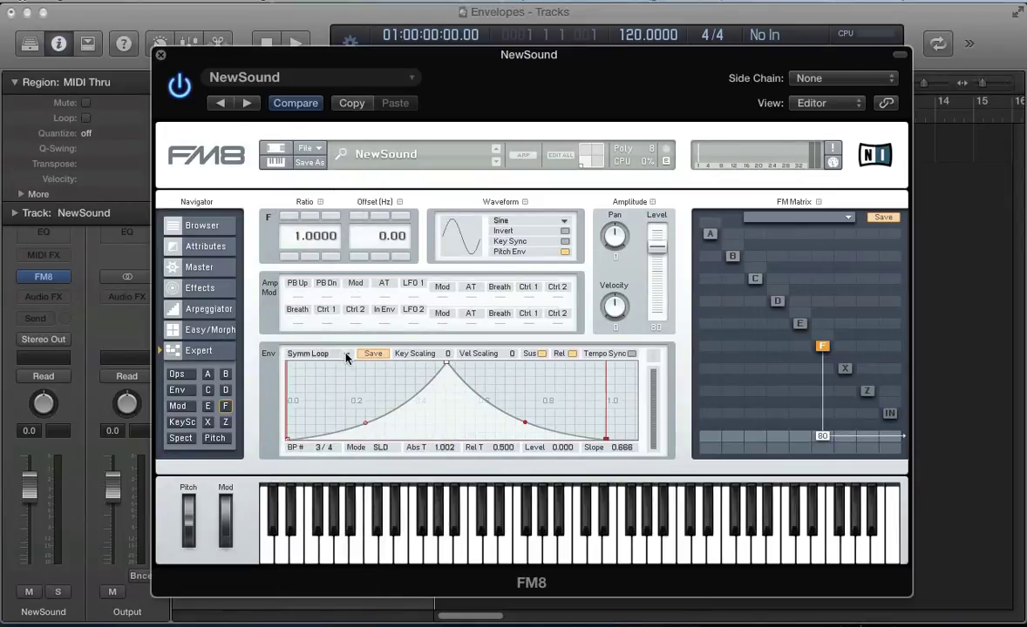
pyautogui.click(315, 352)
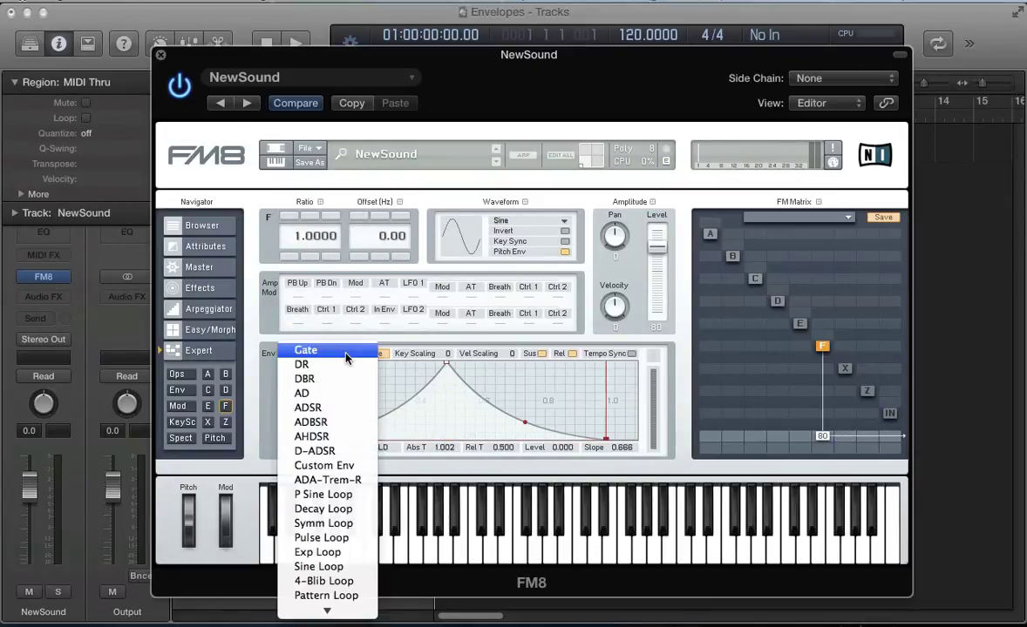
pyautogui.click(268, 410)
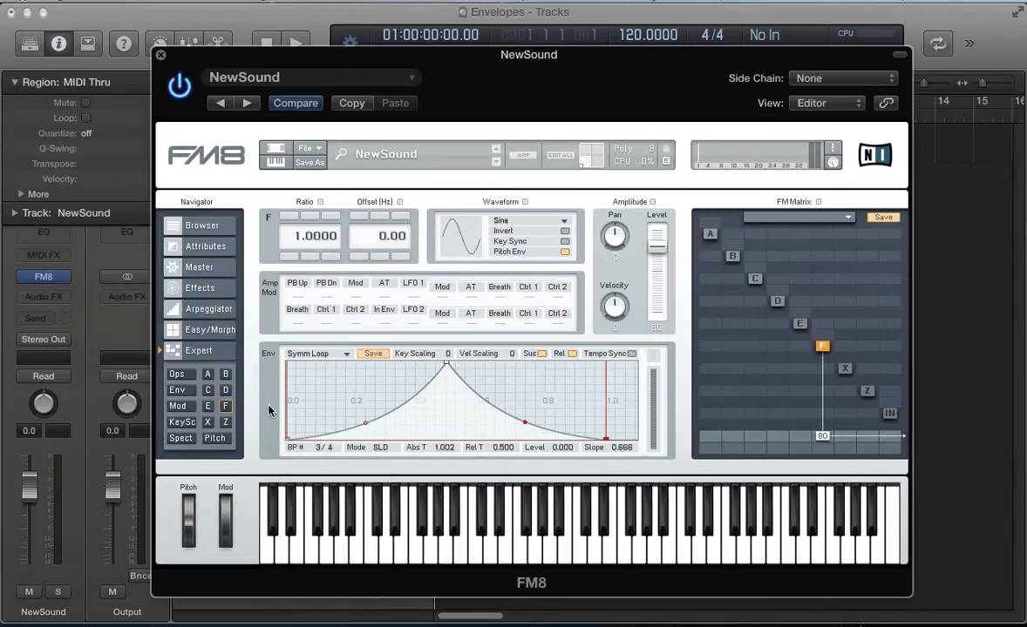
# Step: View the Arpeggiator page, and back on operator F apply the ADSR envelope preset
pyautogui.click(197, 310)
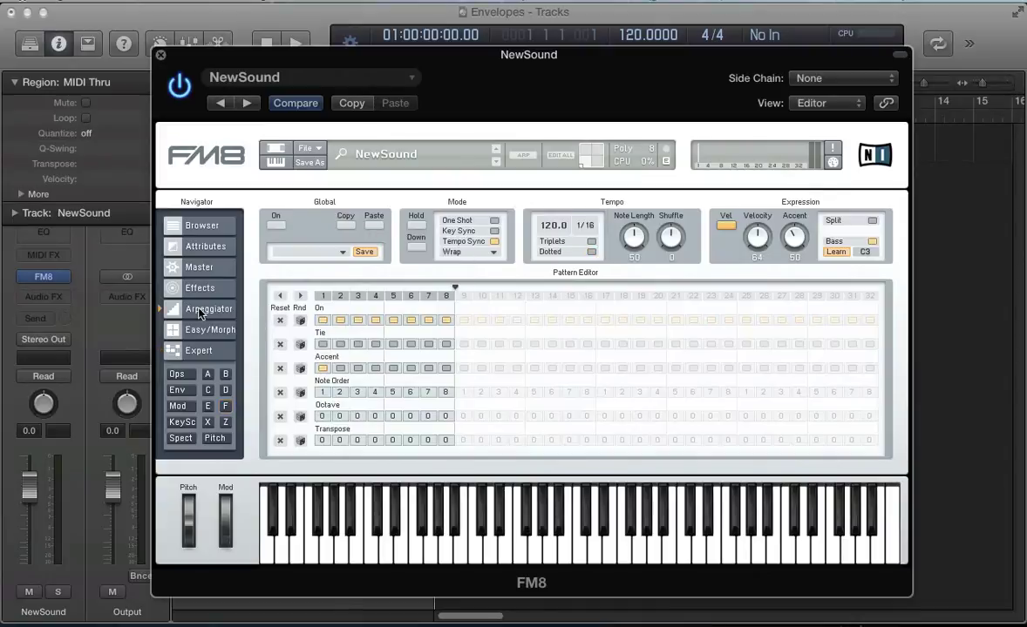
pyautogui.click(210, 381)
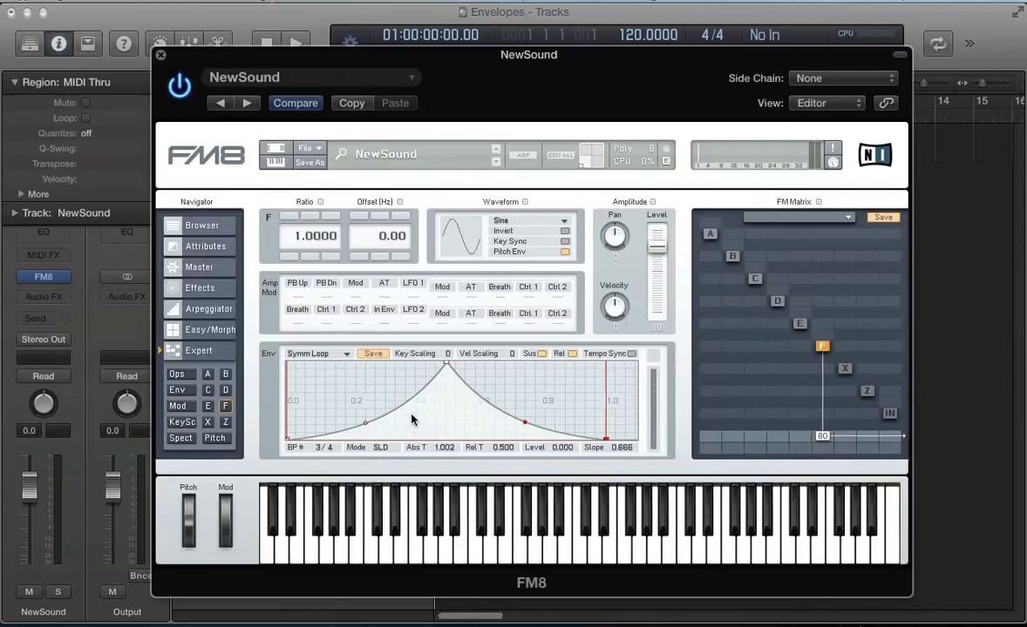
pyautogui.click(315, 353)
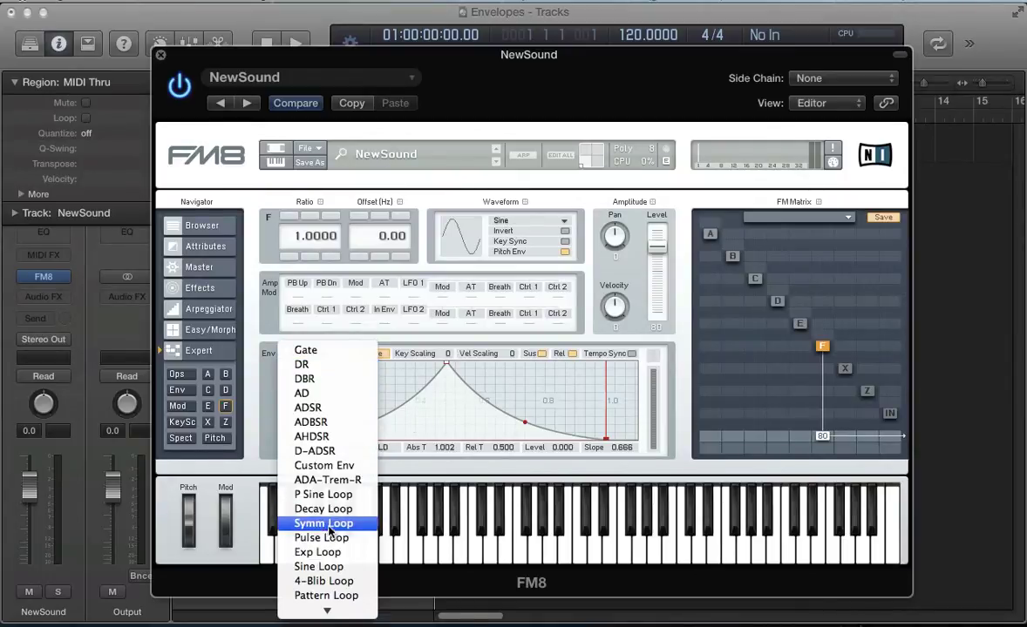
pyautogui.click(301, 409)
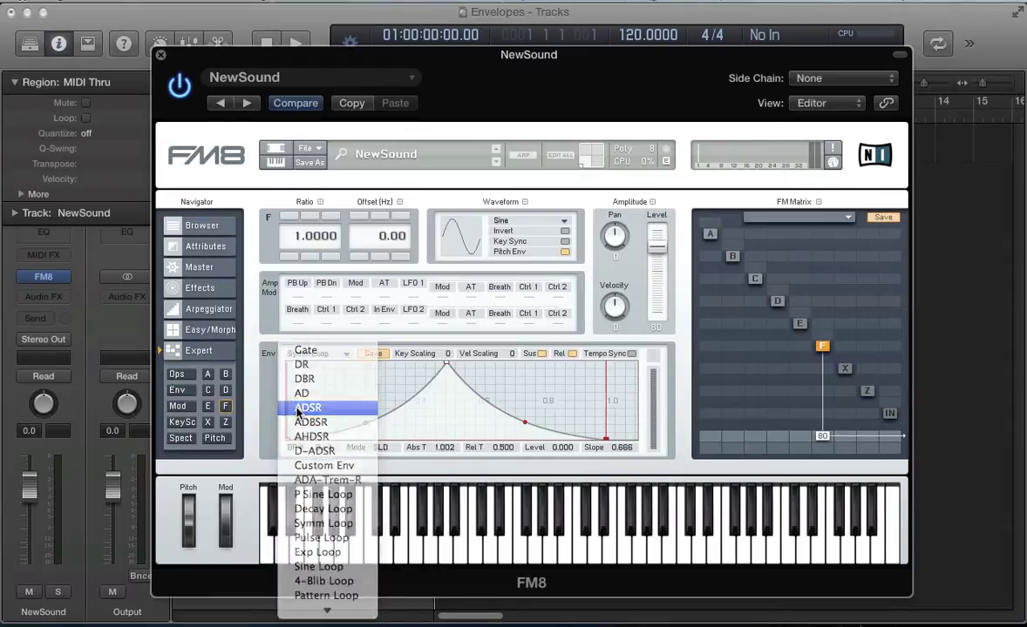
# Step: Apply the Sine Loop preset to operator F's envelope
pyautogui.click(314, 353)
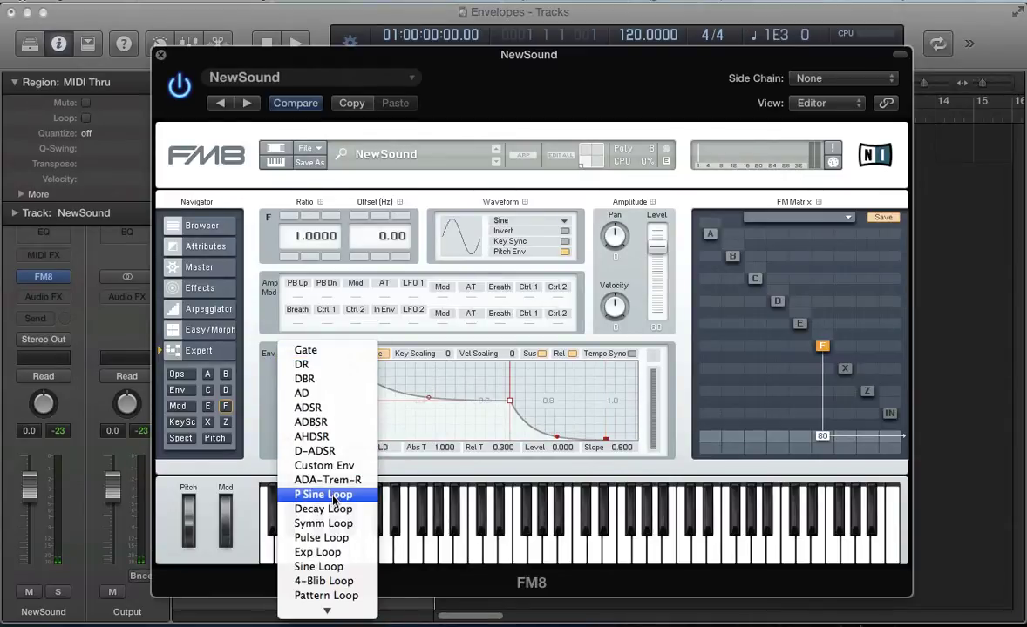
pyautogui.moveTo(327, 610)
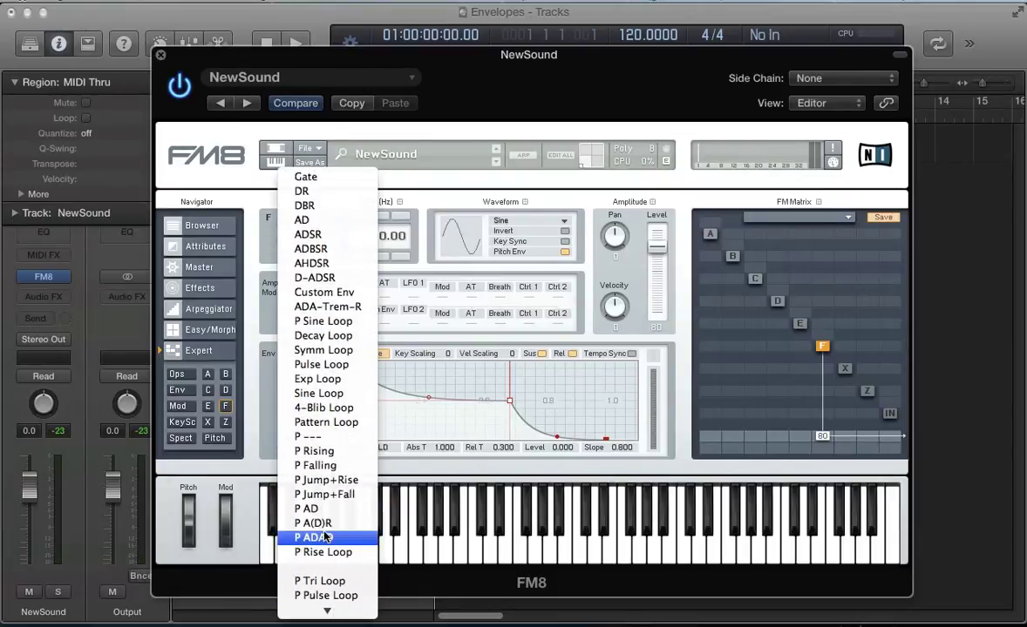
pyautogui.click(319, 394)
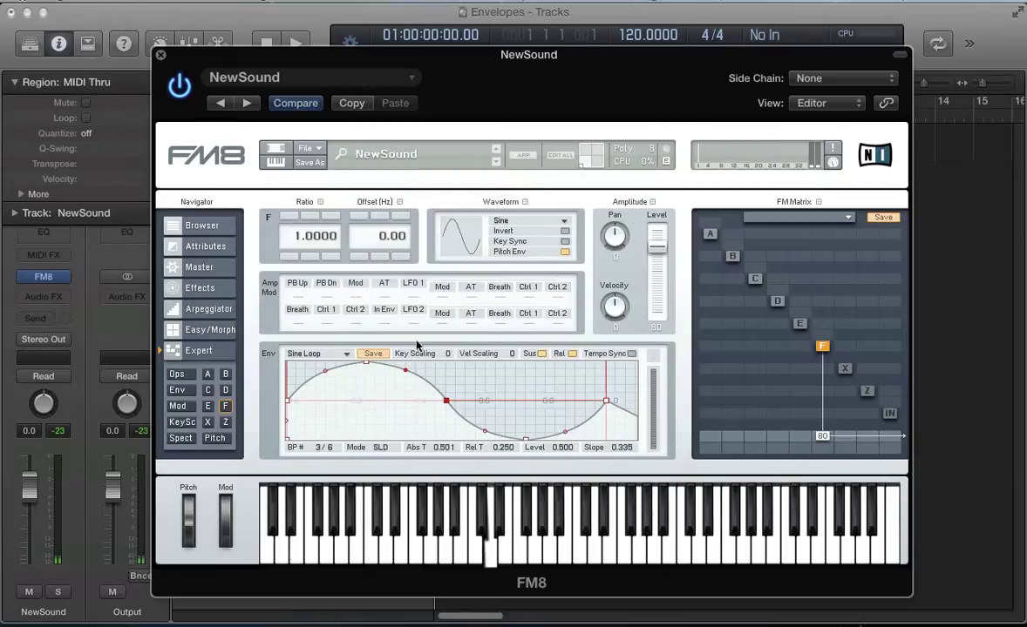
# Step: Apply the P Rise Loop preset to operator F's envelope
pyautogui.click(305, 354)
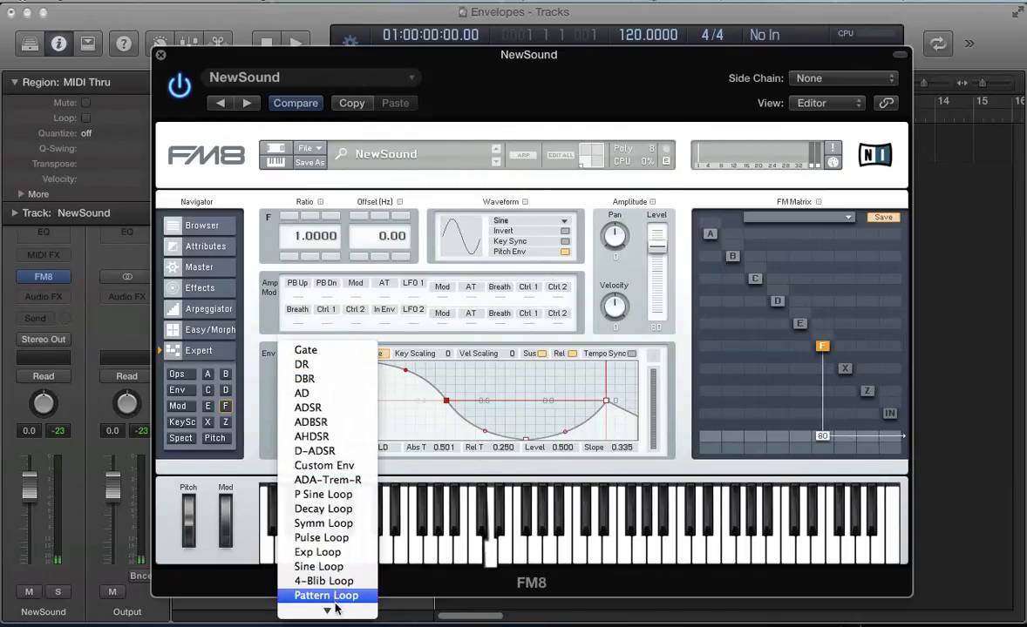
pyautogui.moveTo(336, 608)
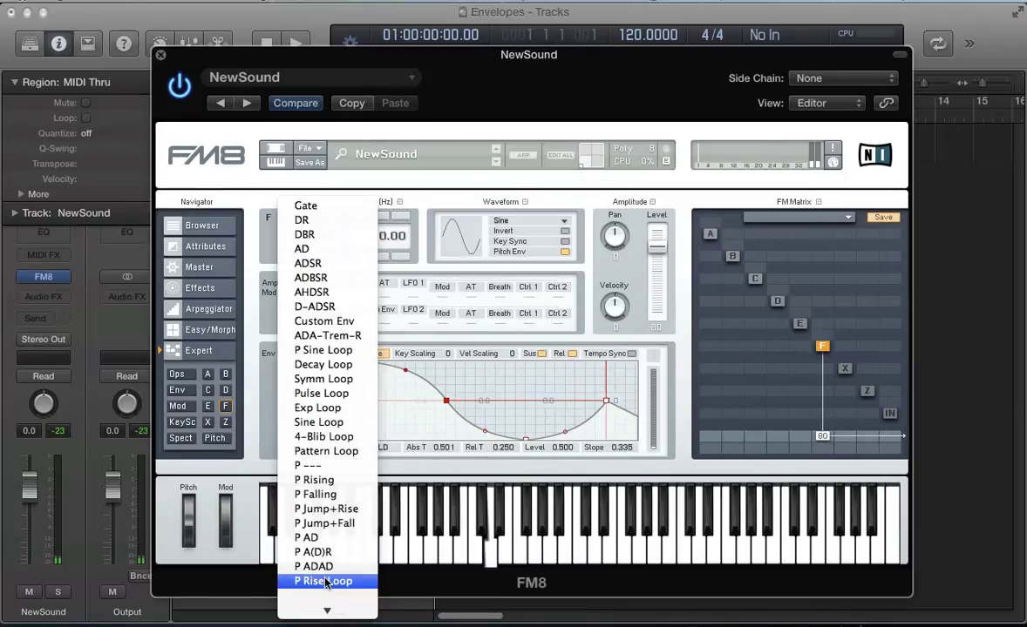
pyautogui.click(326, 582)
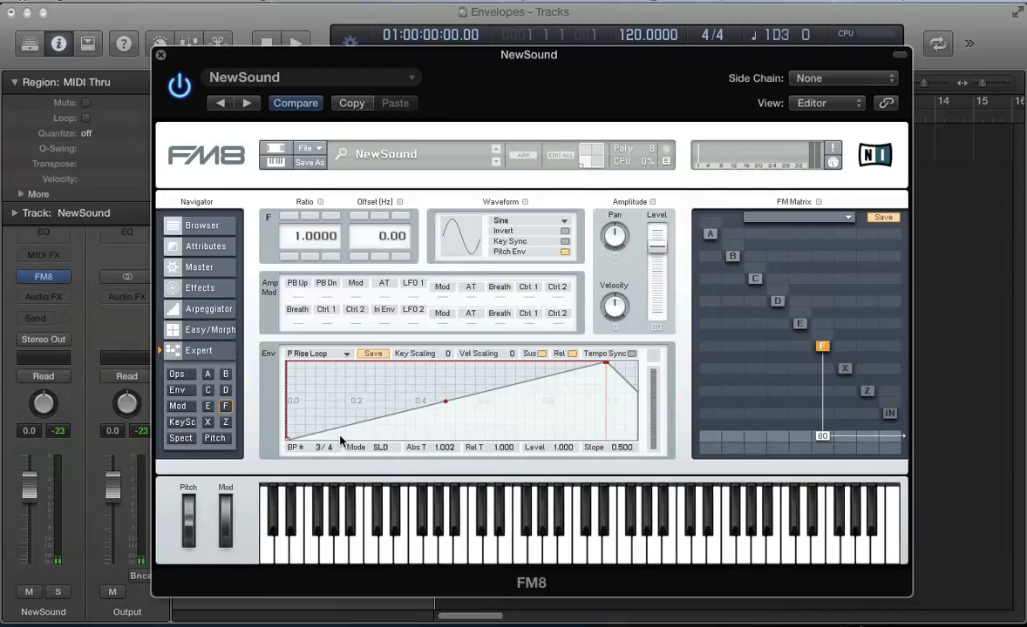
# Step: Set operator F's envelope back to the Gate preset and view the envelope and operator overviews before returning to operator F
pyautogui.click(318, 353)
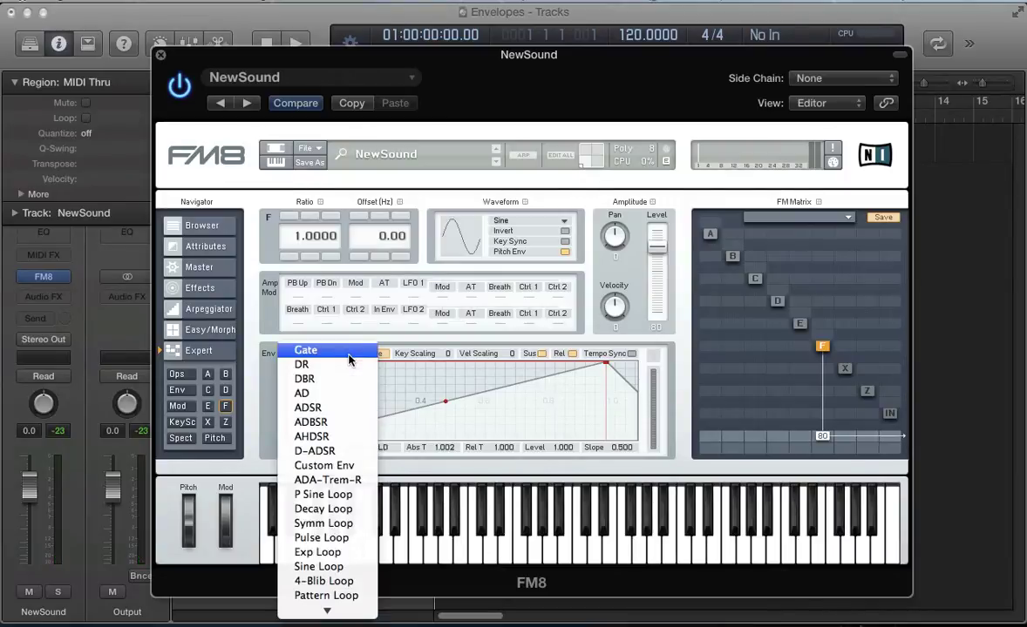
pyautogui.click(302, 352)
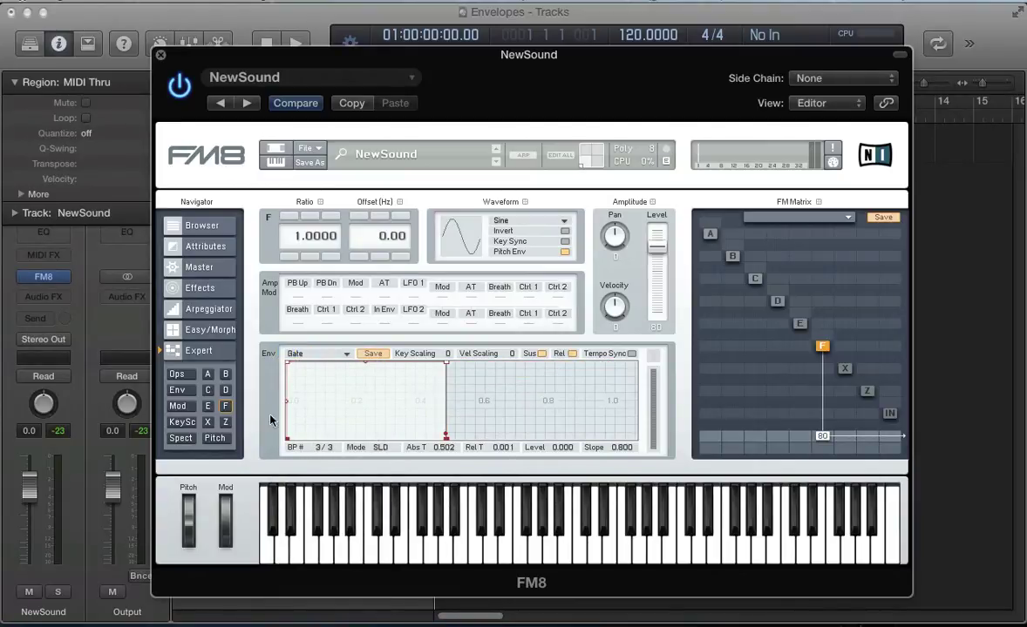
pyautogui.click(177, 390)
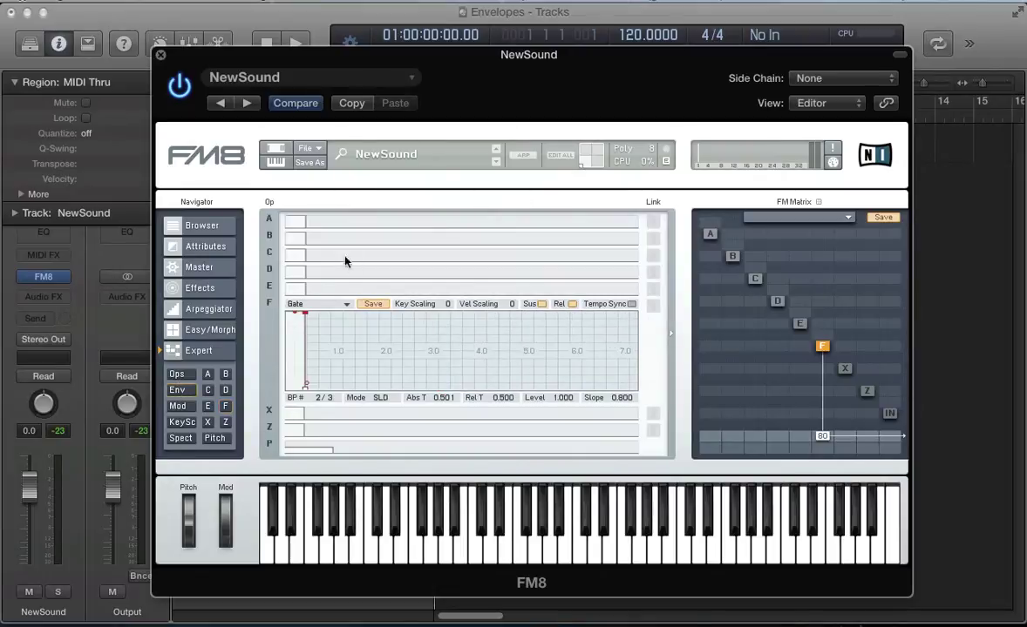
pyautogui.click(163, 350)
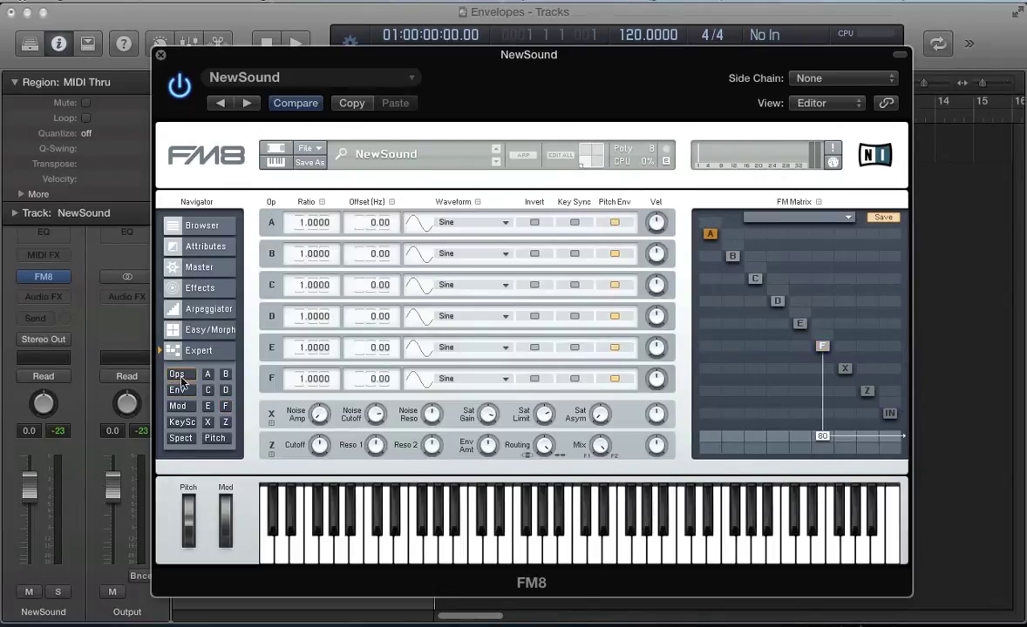
pyautogui.click(225, 406)
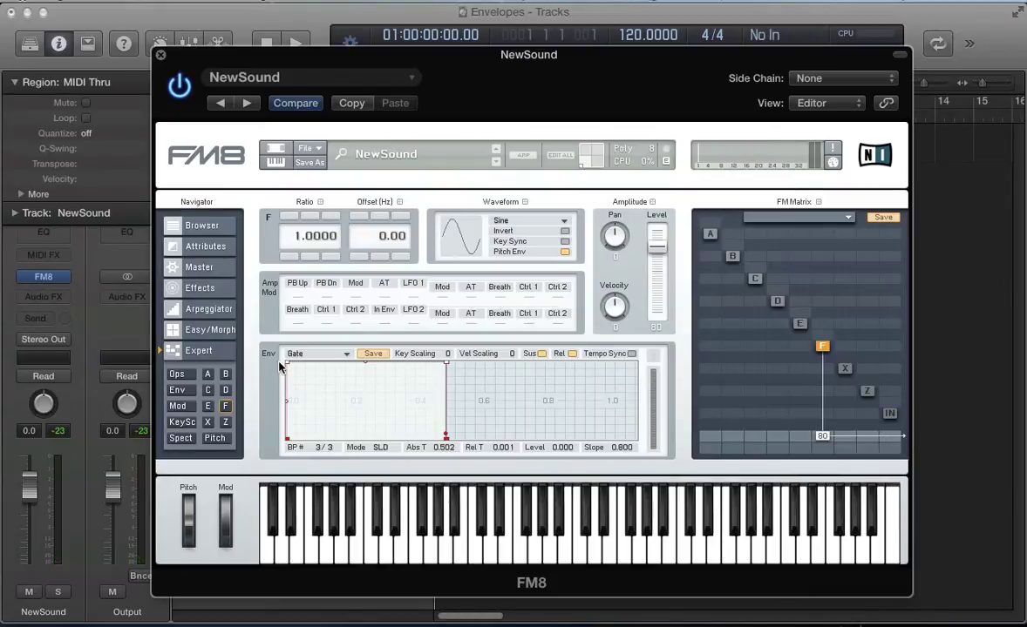
# Step: Shape operator F's envelope with an attack of about 0.025, a decay of about 0.603 to level 0.306, and a release of about 0.231
pyautogui.moveTo(278, 366); pyautogui.dragTo(424, 360)
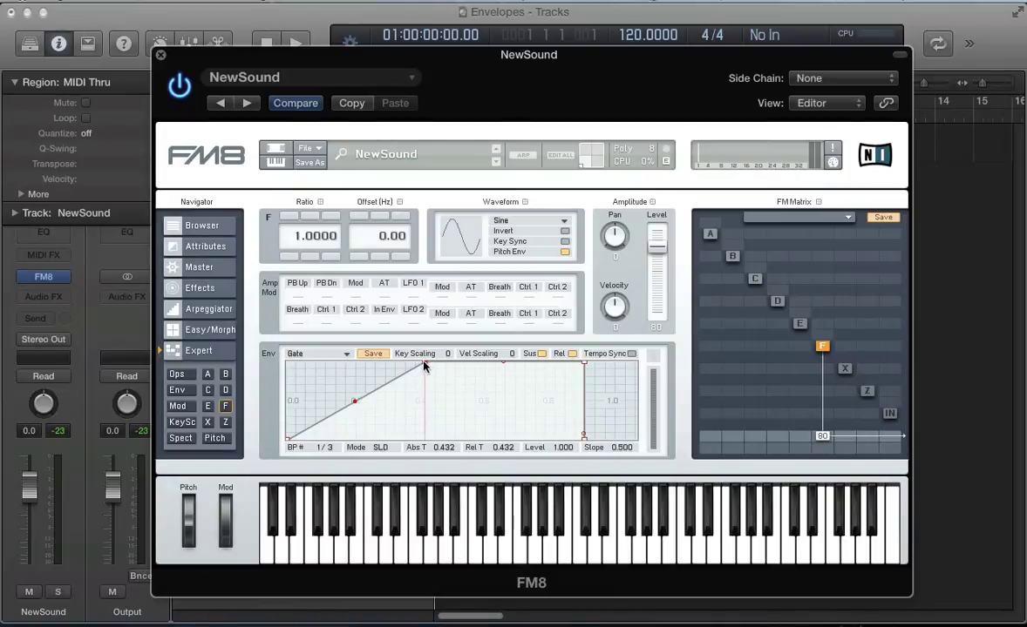
pyautogui.moveTo(424, 366); pyautogui.dragTo(294, 341)
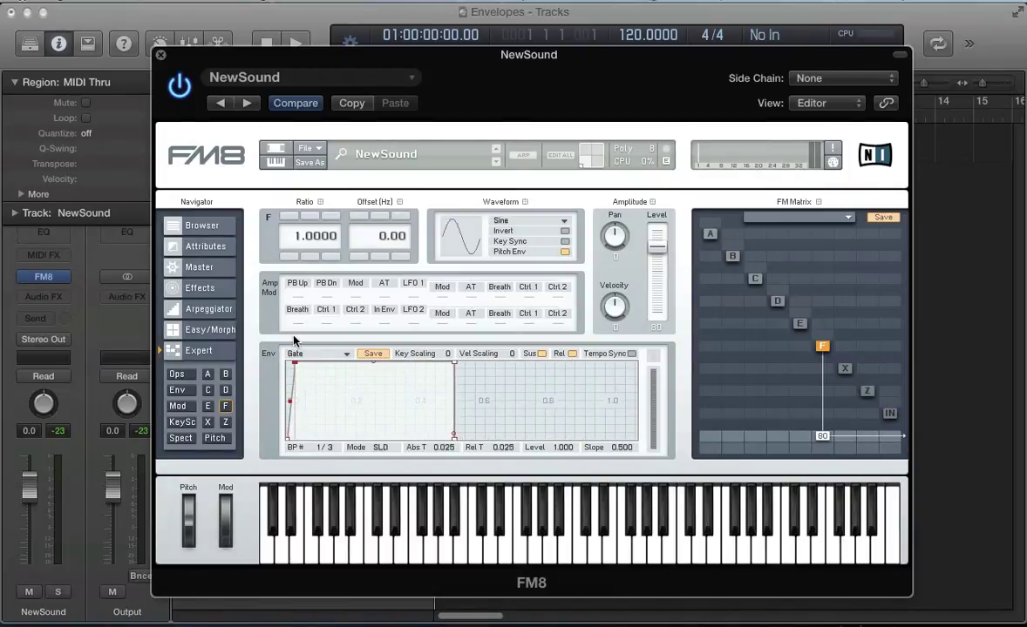
pyautogui.moveTo(454, 439); pyautogui.dragTo(529, 440)
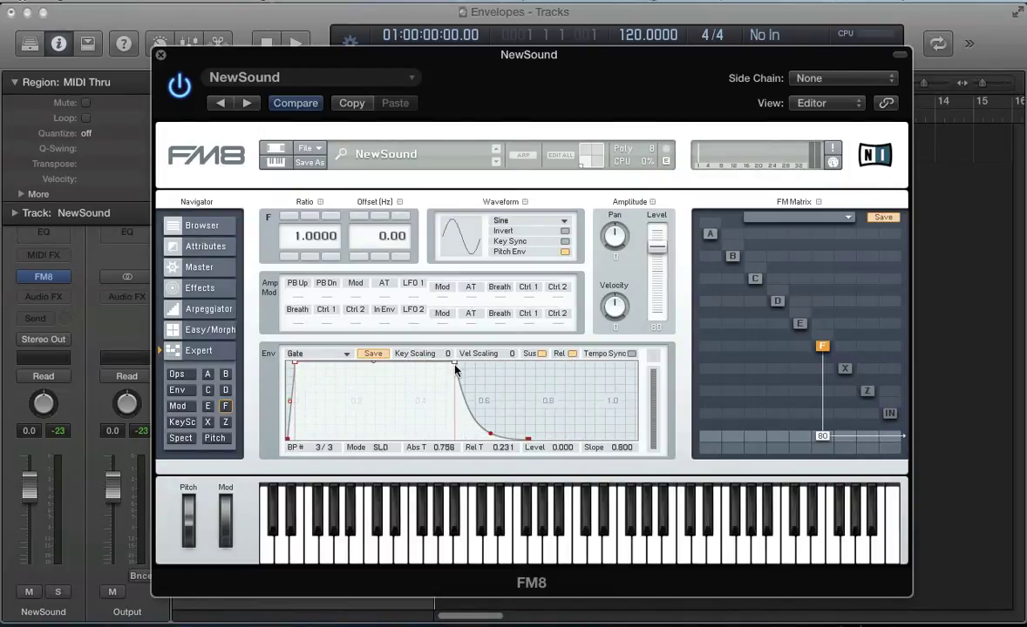
pyautogui.moveTo(454, 362); pyautogui.dragTo(486, 416)
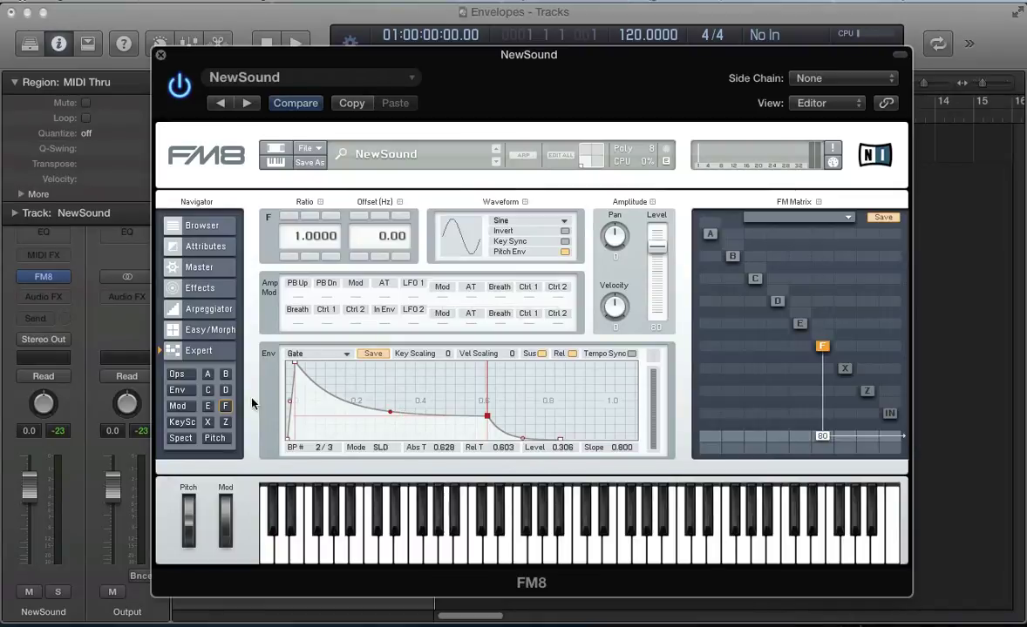
# Step: View the attack, decay, sustain and release sliders on the Easy/Morph page and return to operator F's envelope
pyautogui.click(192, 312)
pyautogui.click(196, 329)
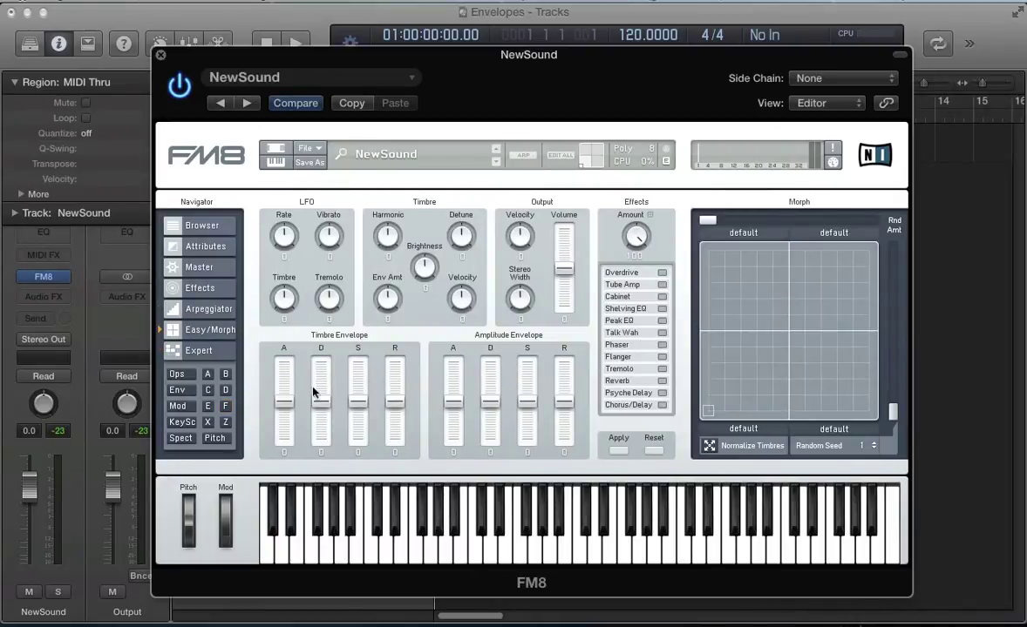
pyautogui.click(199, 350)
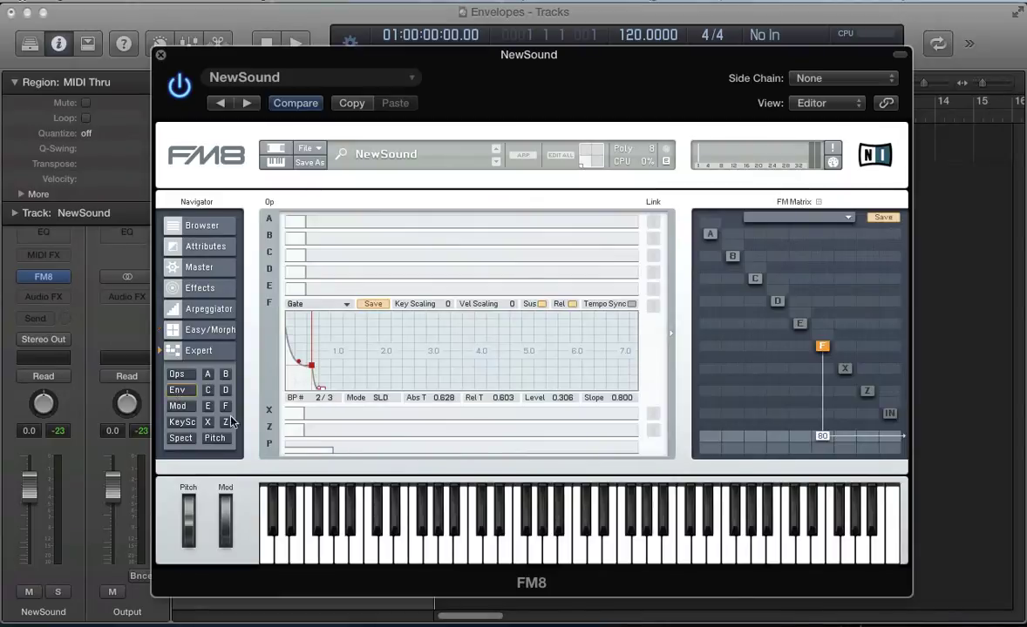
pyautogui.click(199, 377)
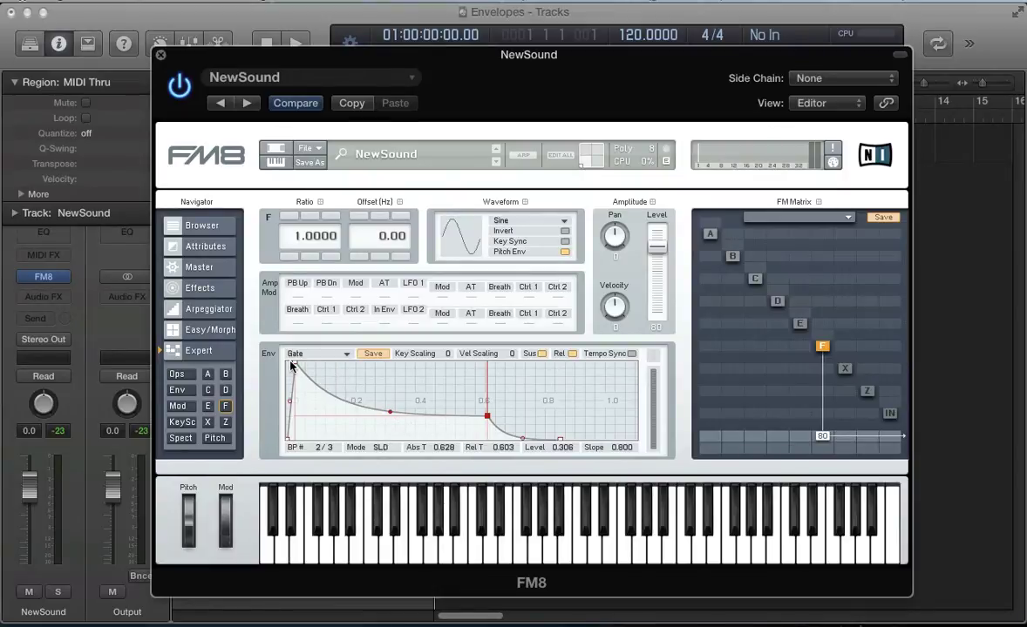
# Step: Lengthen operator F's envelope attack to about 0.088 and its decay to about 2.547, with the sustain level near 0.347
pyautogui.moveTo(294, 365); pyautogui.dragTo(315, 364)
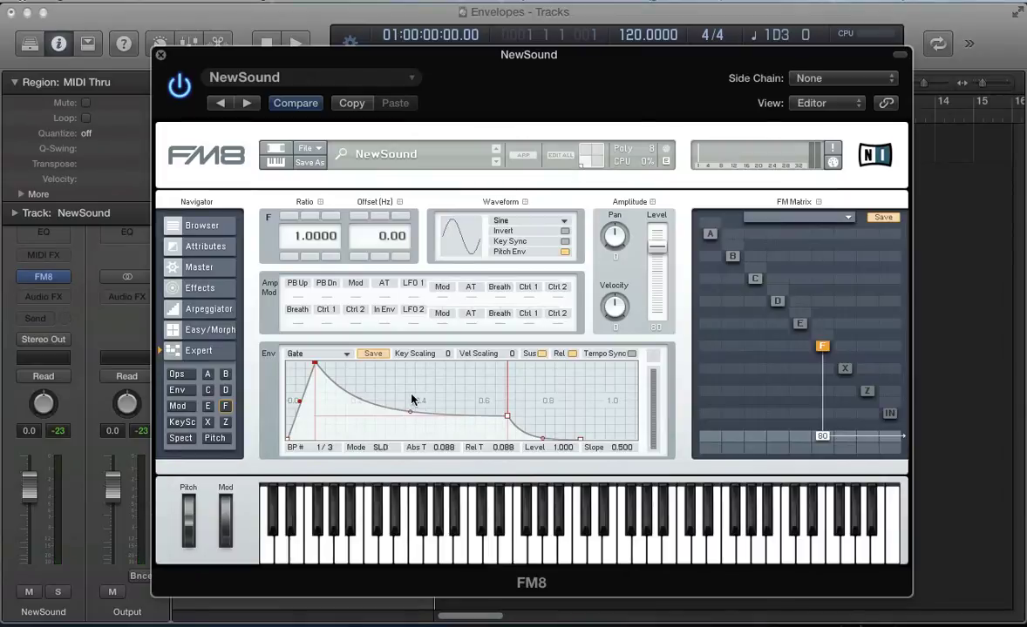
pyautogui.scroll(-3, 383, 415)
pyautogui.moveTo(367, 417); pyautogui.dragTo(598, 413)
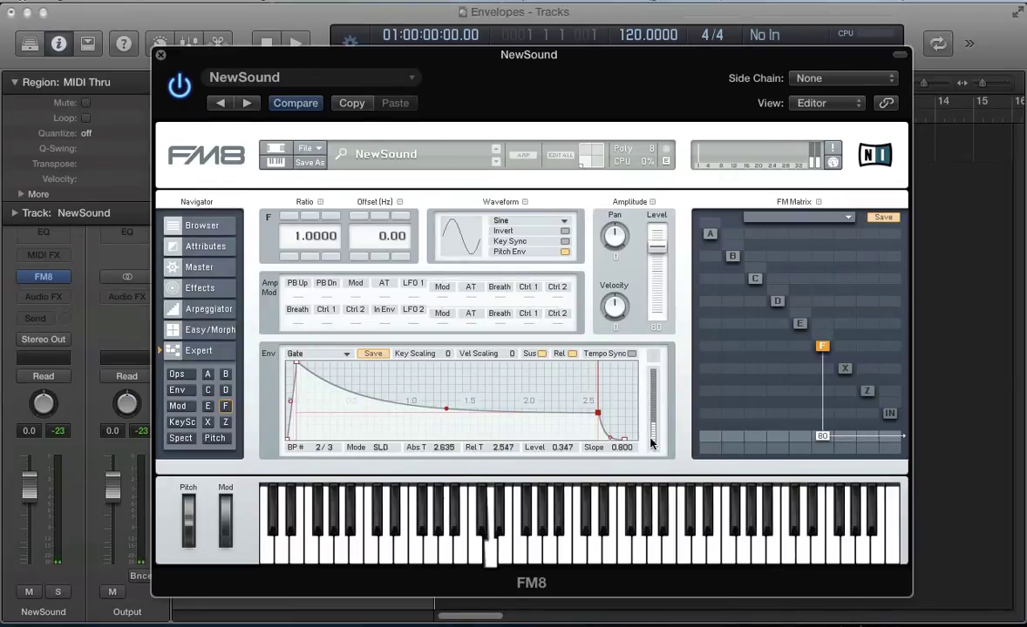
# Step: Try a decay of about 6.784 at sustain level 0.245, and shorten it to about 0.761 at level 0.184
pyautogui.scroll(-4, 389, 397)
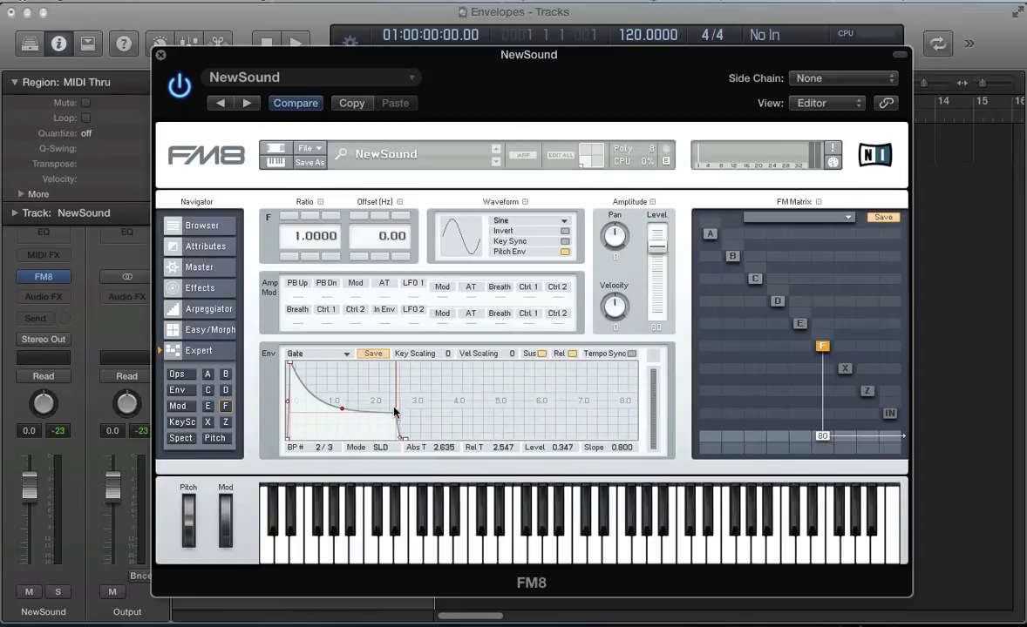
pyautogui.moveTo(395, 413); pyautogui.dragTo(571, 424)
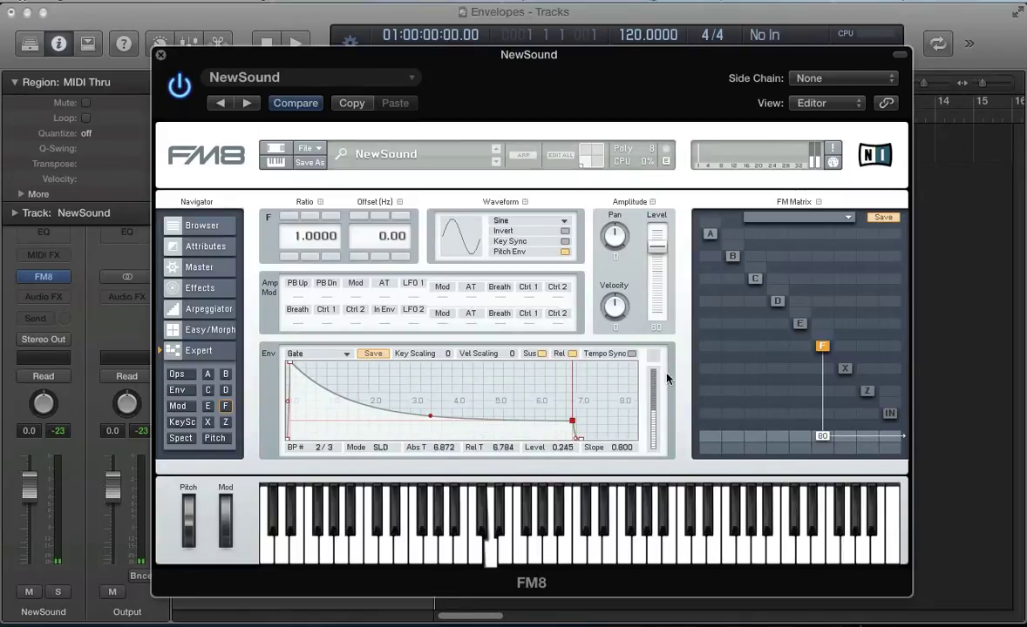
pyautogui.moveTo(571, 421); pyautogui.dragTo(335, 433)
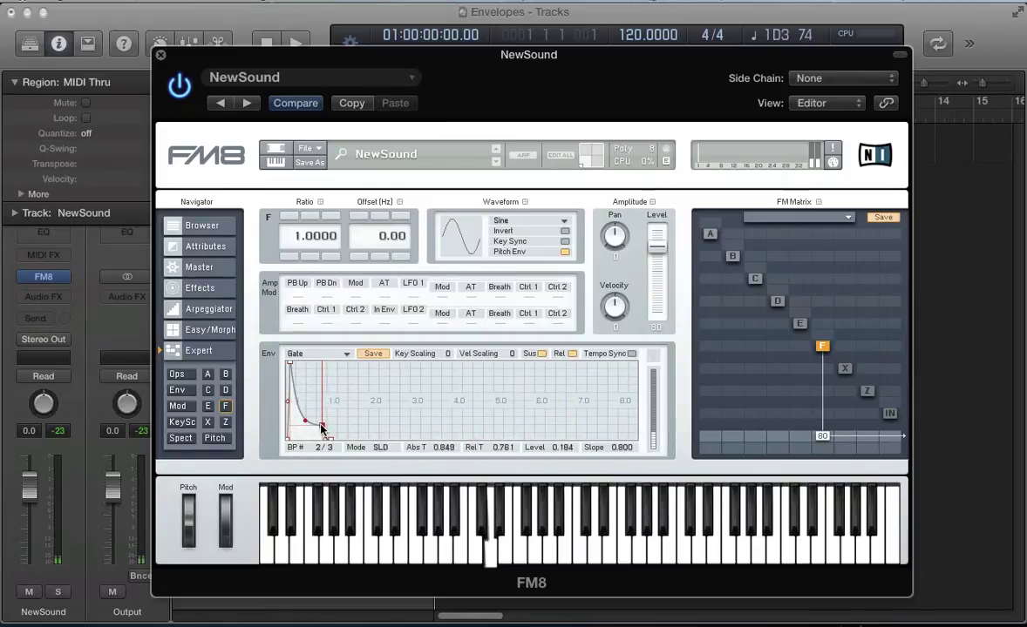
# Step: Try operator F's sustain at levels 1.000 and 0.000, and releases of about 2.857, 10.931 and 1.487
pyautogui.moveTo(321, 427); pyautogui.dragTo(354, 355)
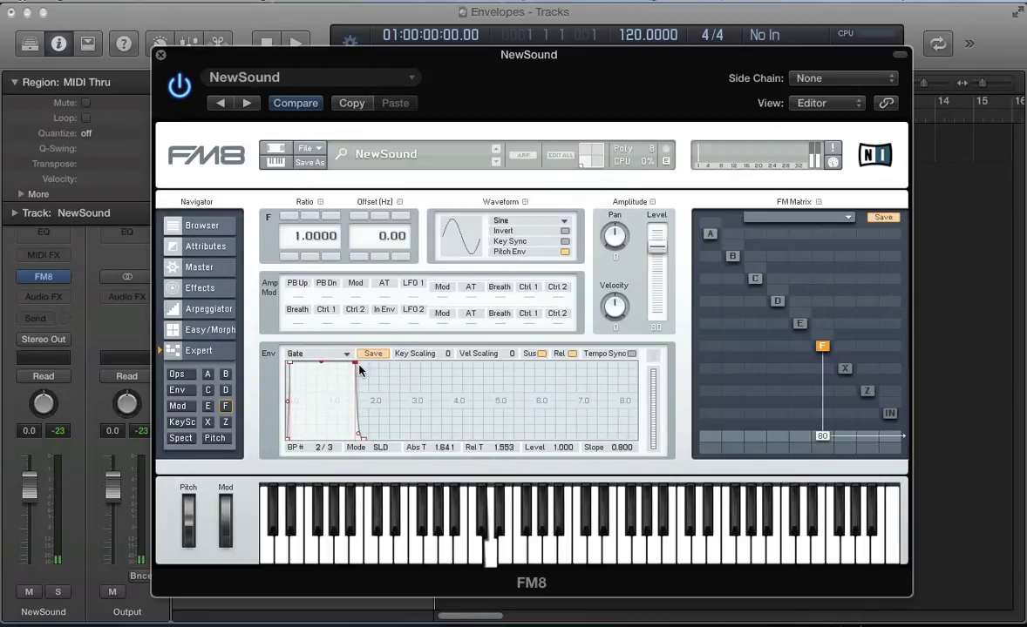
pyautogui.moveTo(355, 364); pyautogui.dragTo(371, 447)
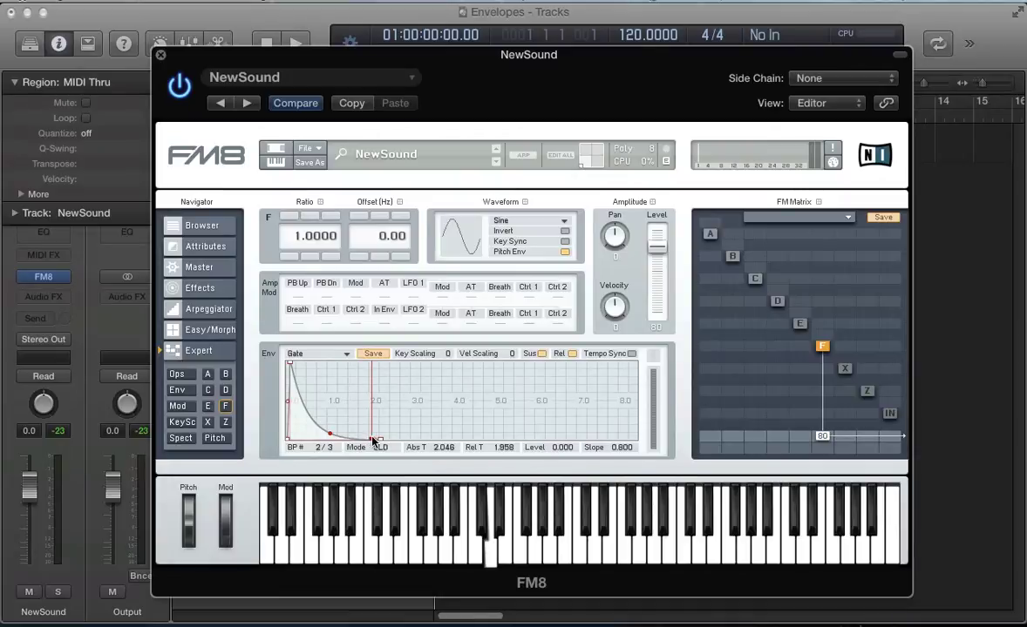
pyautogui.moveTo(368, 440); pyautogui.dragTo(492, 440)
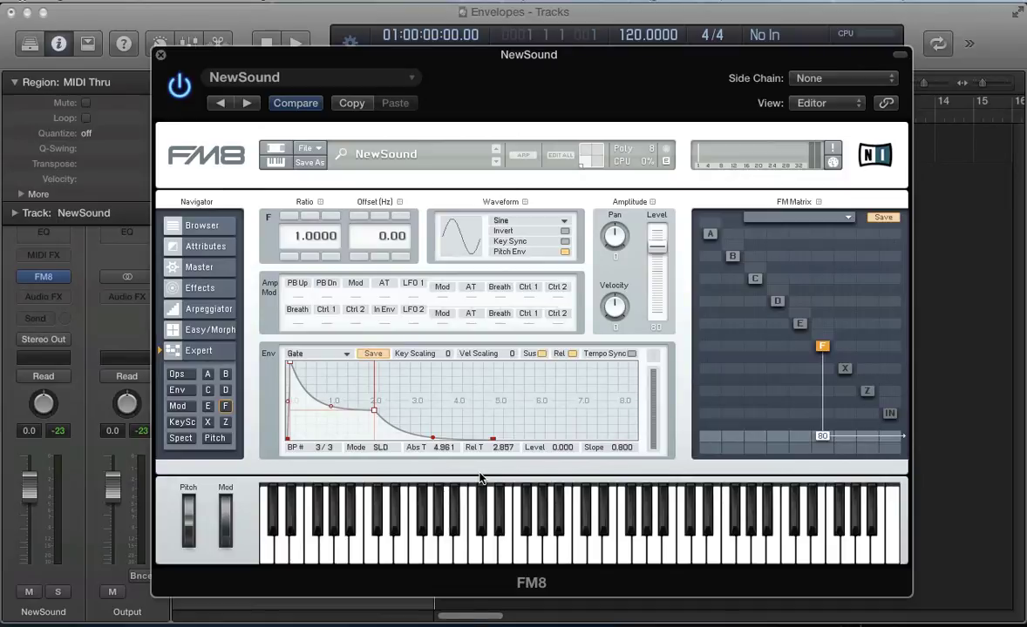
pyautogui.scroll(-3, 453, 435)
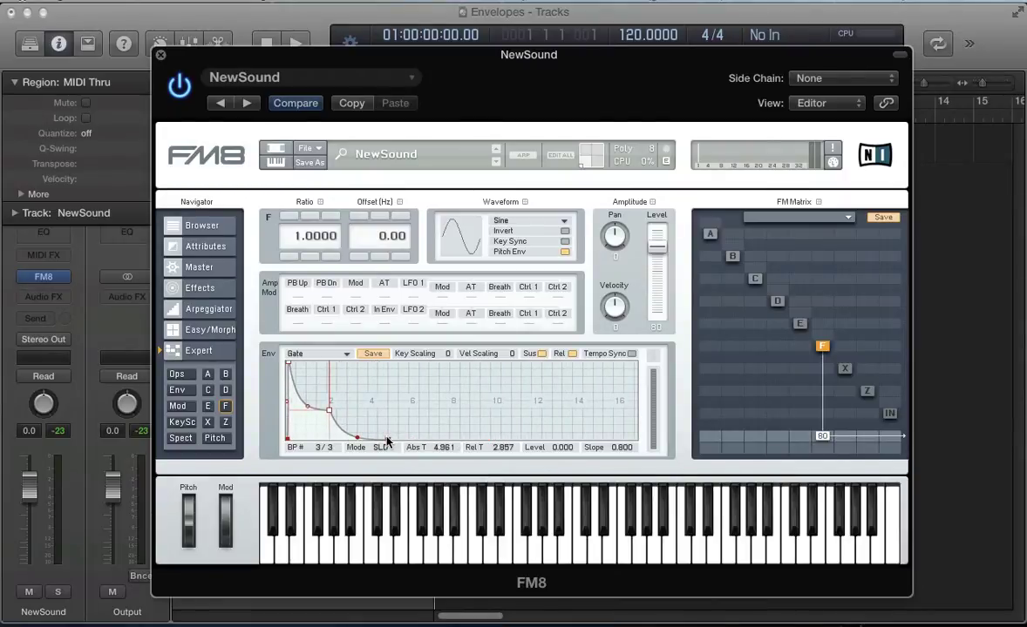
pyautogui.moveTo(388, 440); pyautogui.dragTo(554, 439)
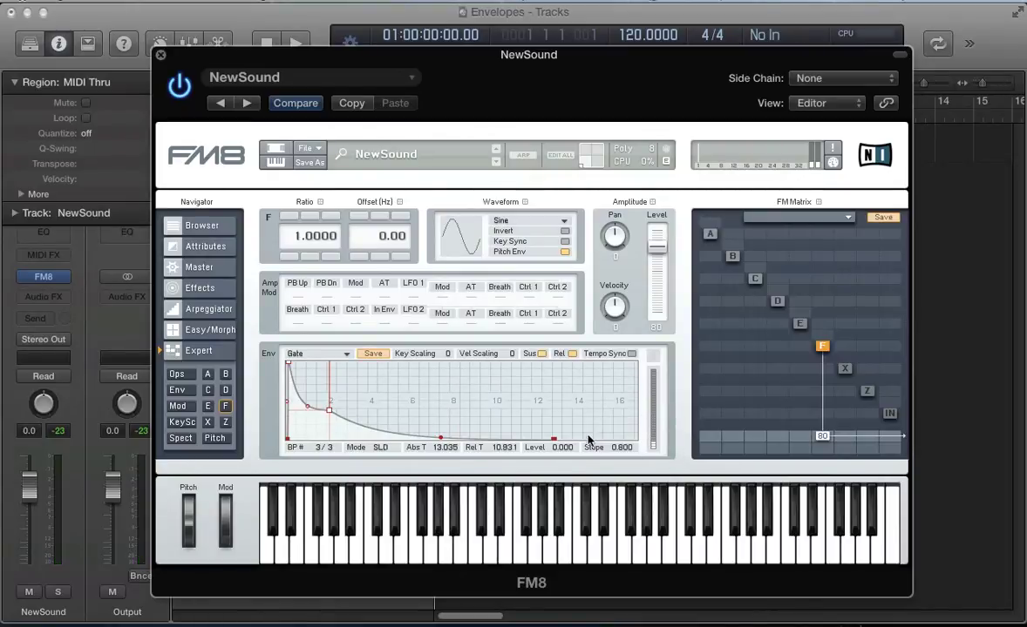
pyautogui.scroll(-2, 415, 429)
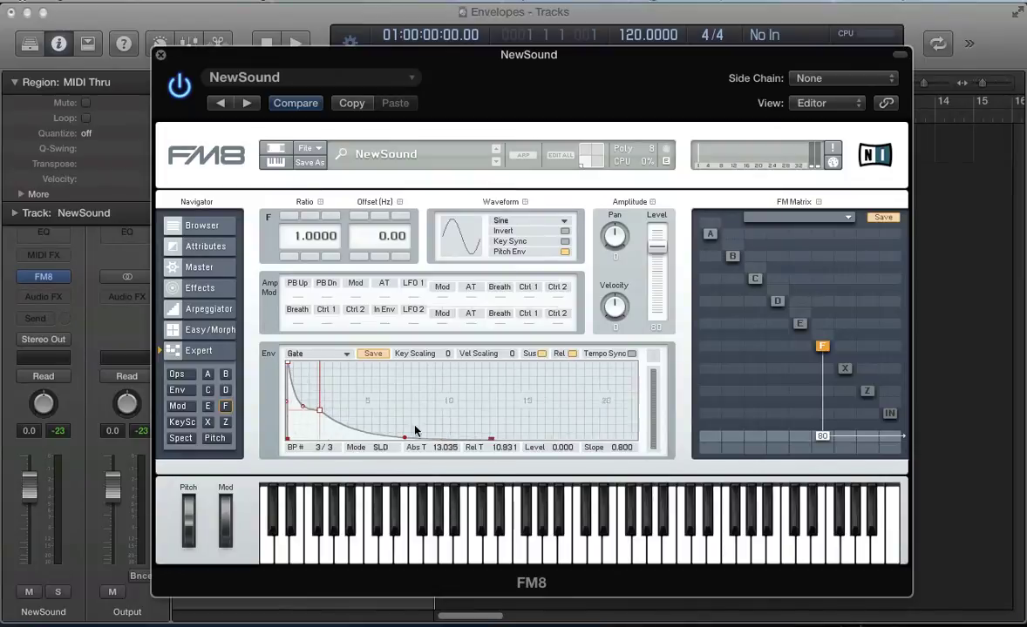
pyautogui.moveTo(474, 442); pyautogui.dragTo(338, 463)
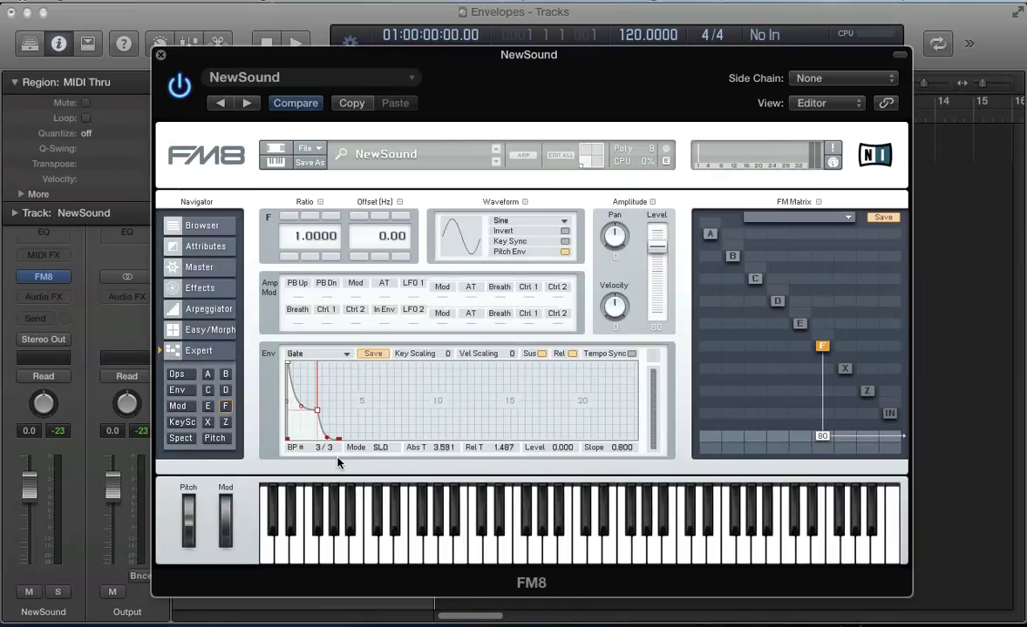
# Step: Reset operator F's envelope by loading the Gate preset
pyautogui.click(340, 354)
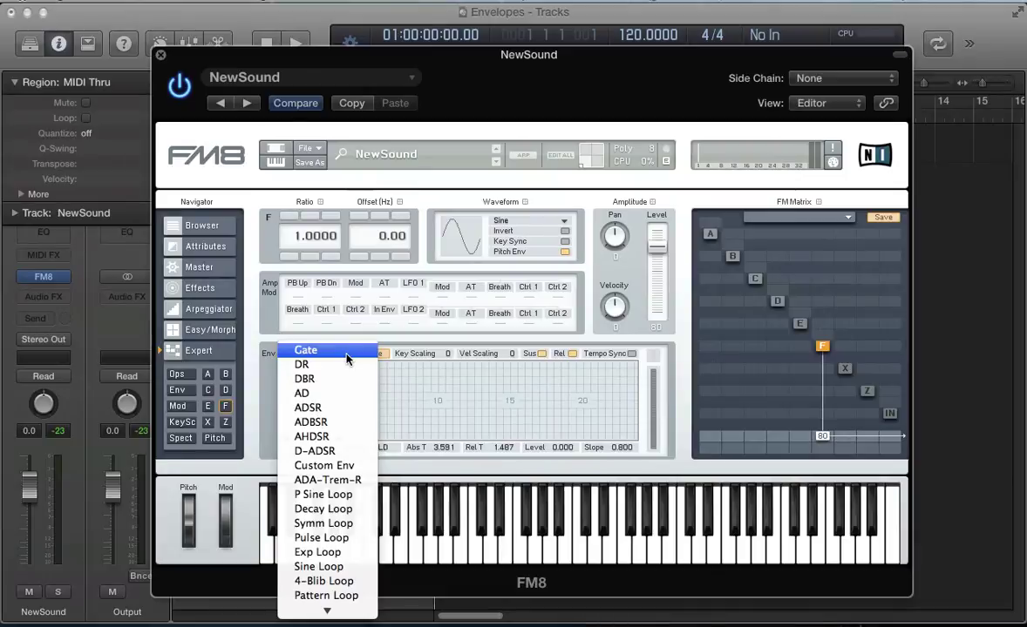
pyautogui.click(346, 356)
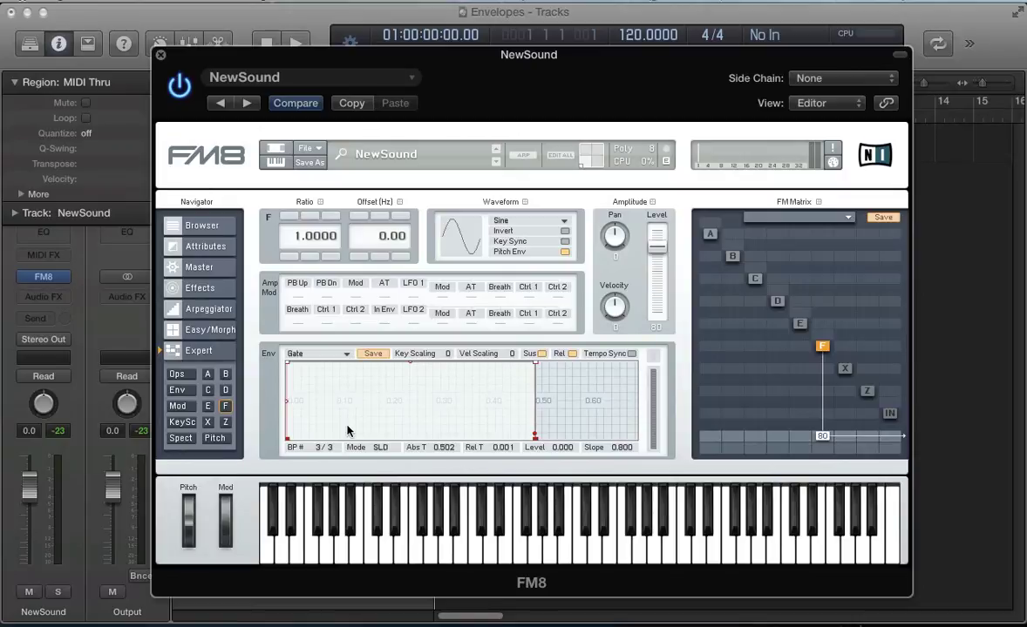
pyautogui.click(299, 353)
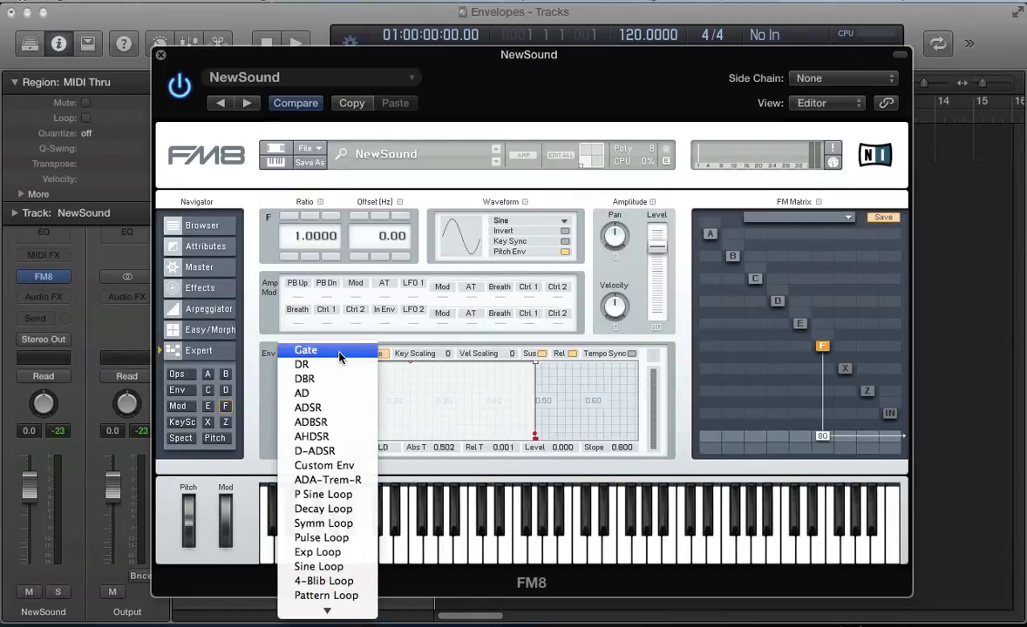
pyautogui.click(242, 352)
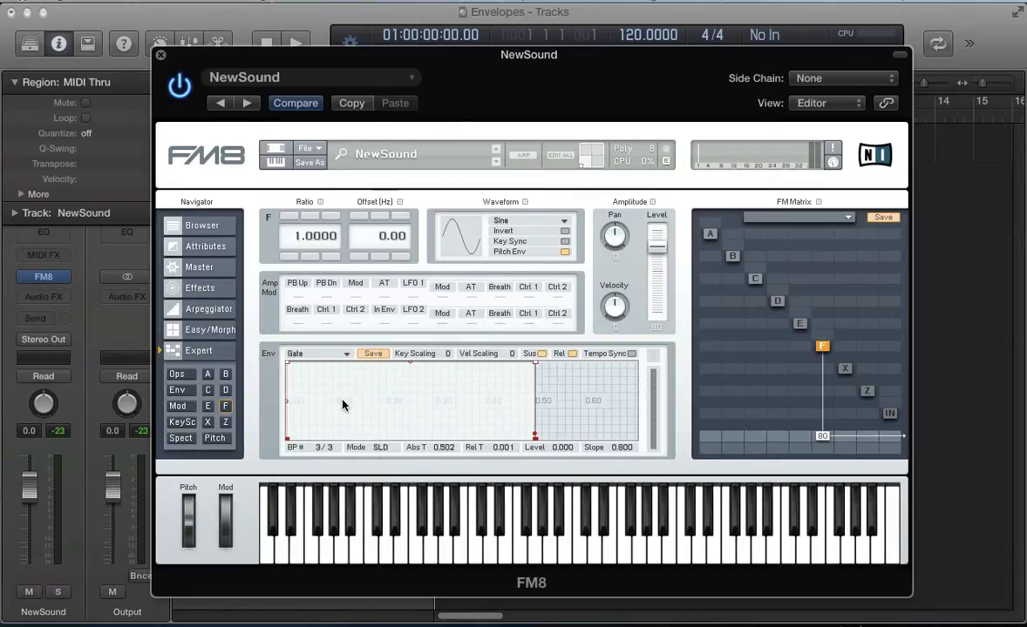
# Step: Add four breakpoints inside operator F's Gate envelope and save the shape over the Custom Env preset
pyautogui.doubleClick(344, 400)
pyautogui.doubleClick(423, 422)
pyautogui.doubleClick(468, 400)
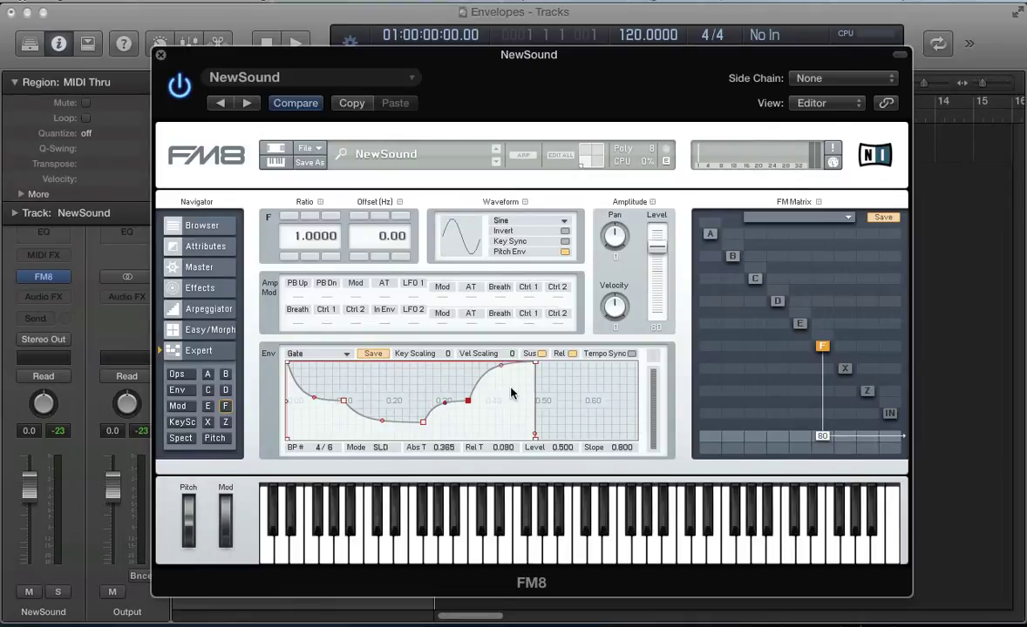
pyautogui.doubleClick(511, 390)
pyautogui.click(347, 353)
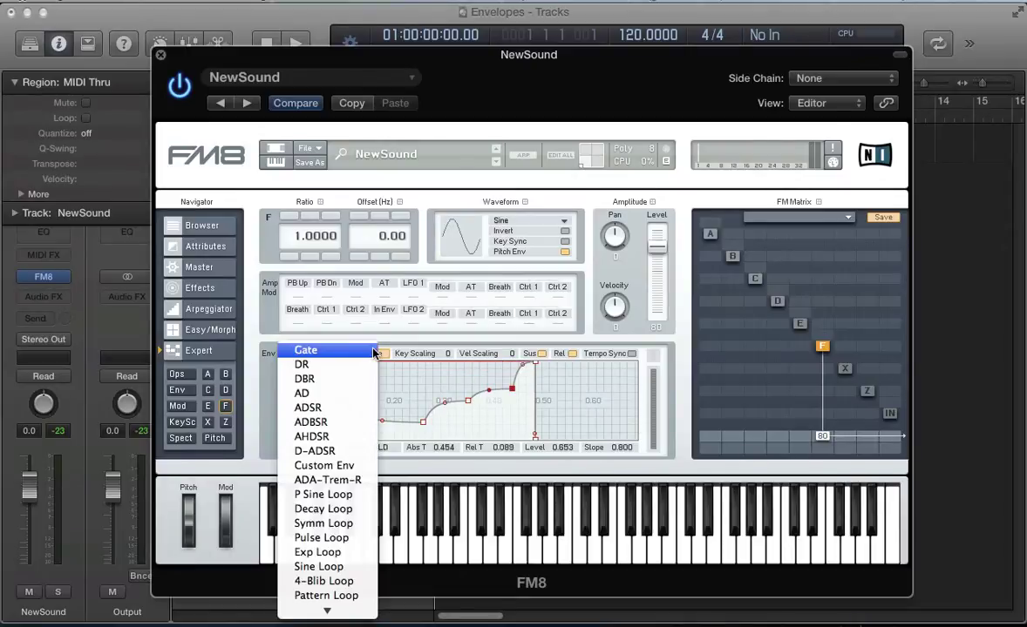
pyautogui.scroll(-5, 339, 579)
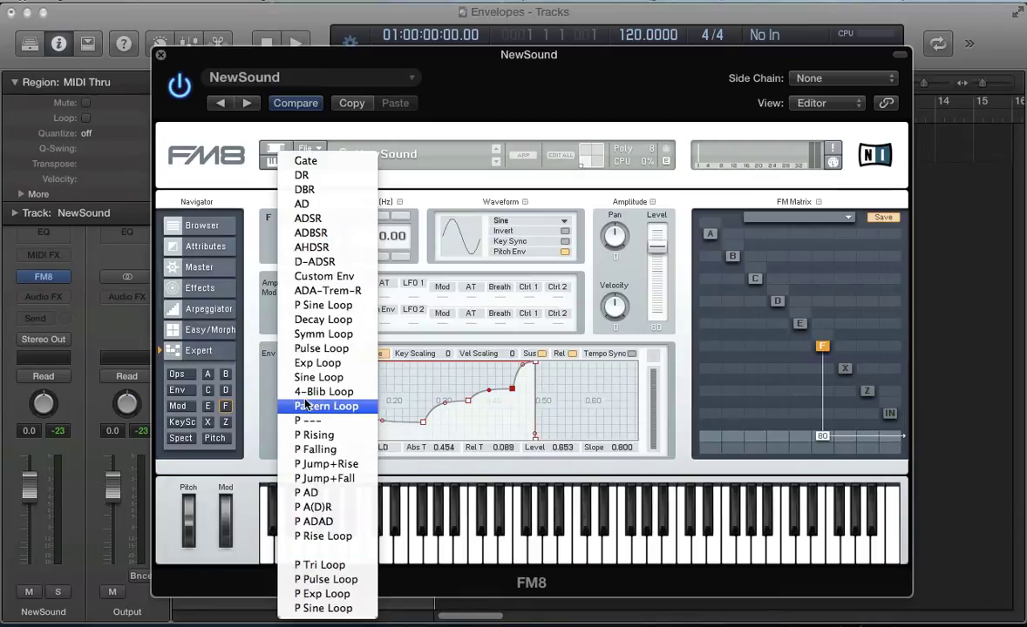
pyautogui.click(319, 278)
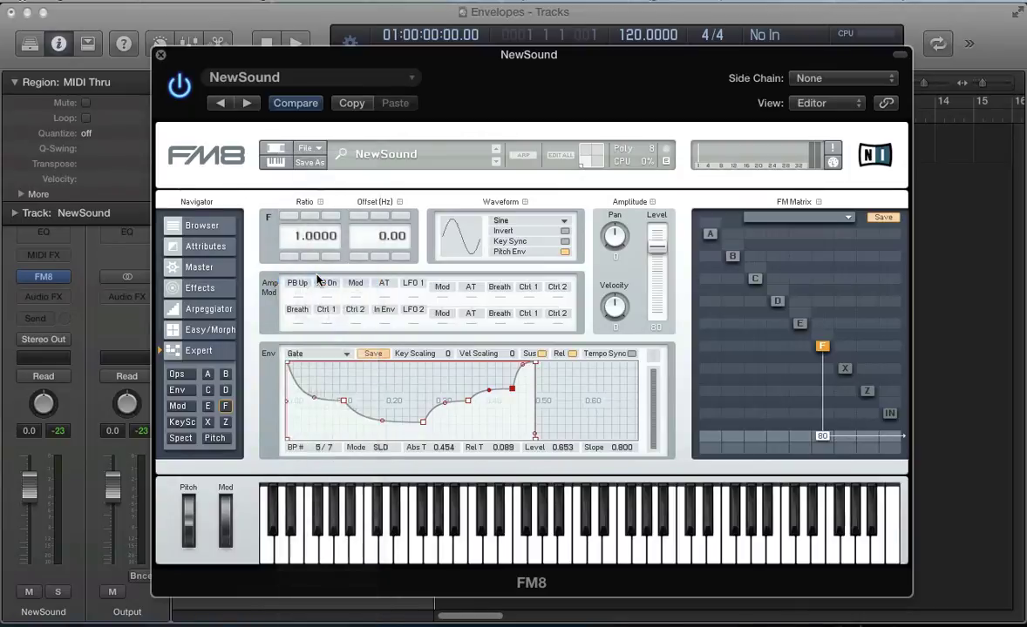
# Step: Load the original Gate preset and recall the saved custom shape from the former Custom Env slot
pyautogui.click(318, 354)
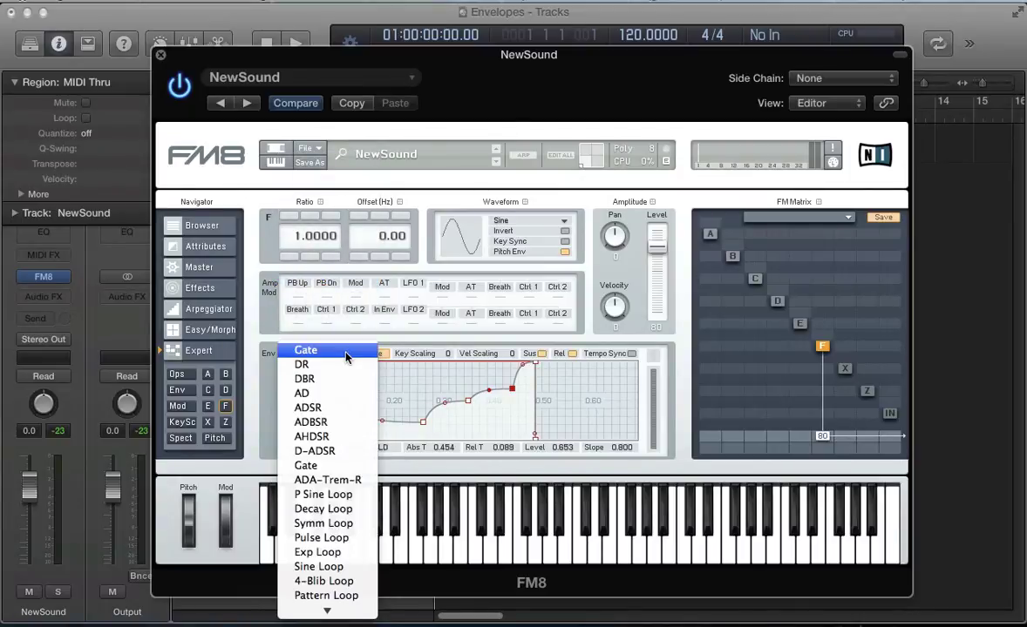
pyautogui.click(315, 353)
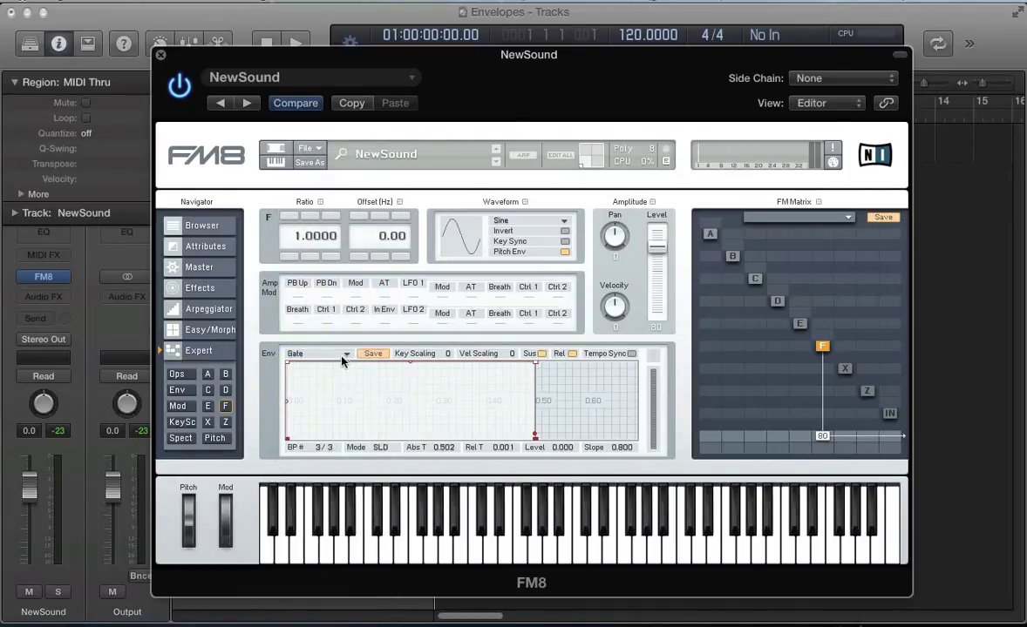
pyautogui.click(315, 354)
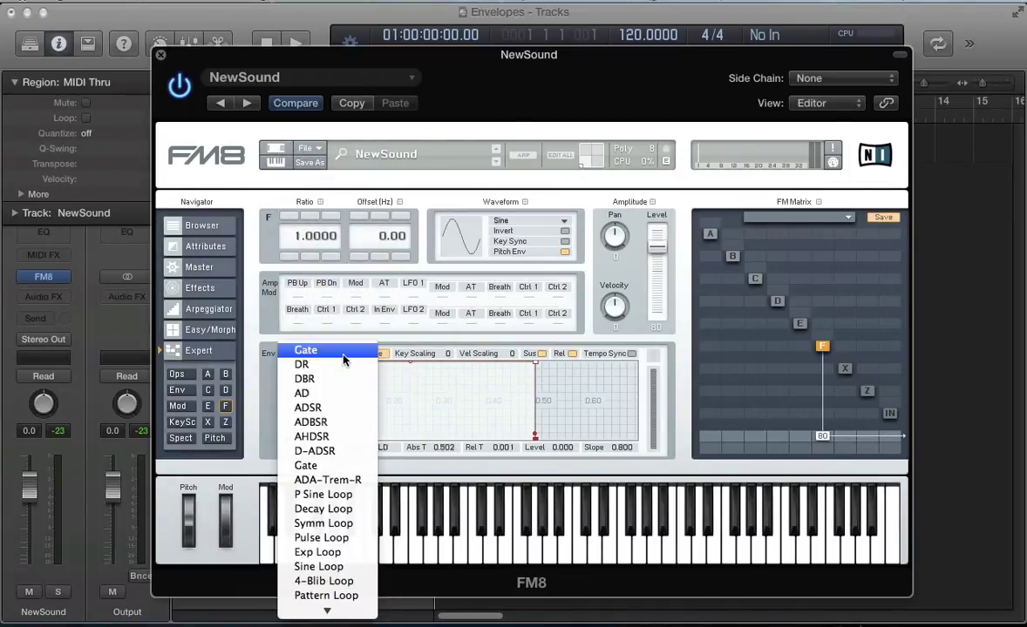
pyautogui.click(306, 465)
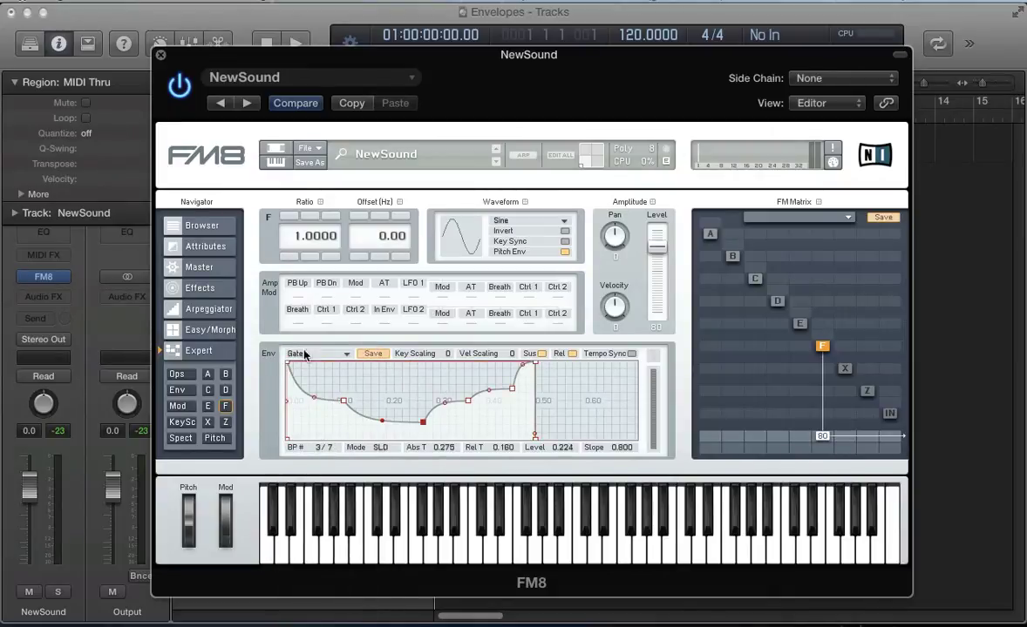
# Step: Reload the original Gate preset for operator F and extend its release to about 0.273
pyautogui.click(346, 353)
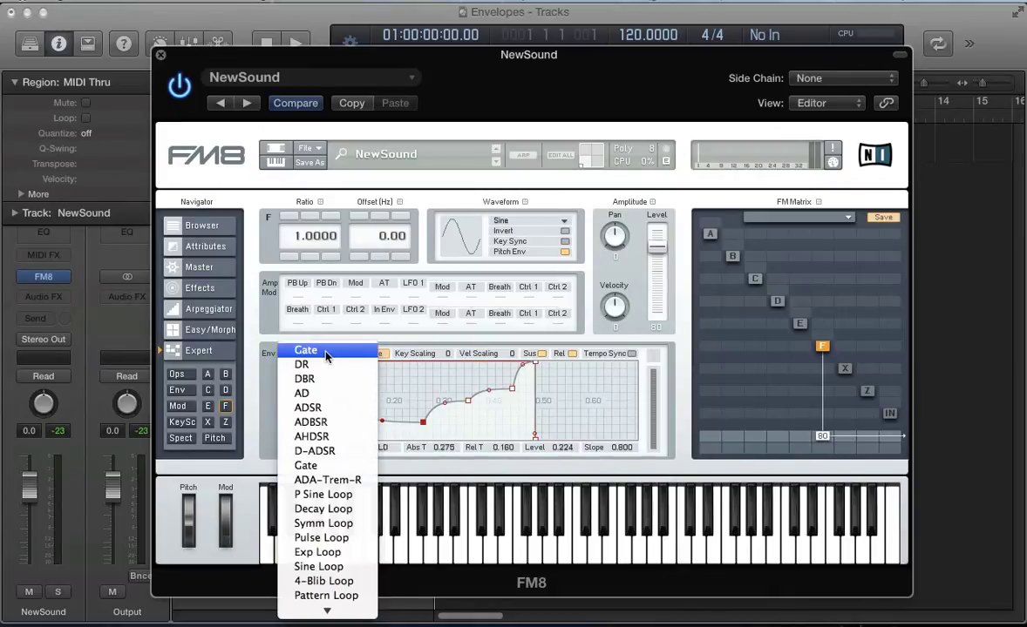
pyautogui.click(341, 354)
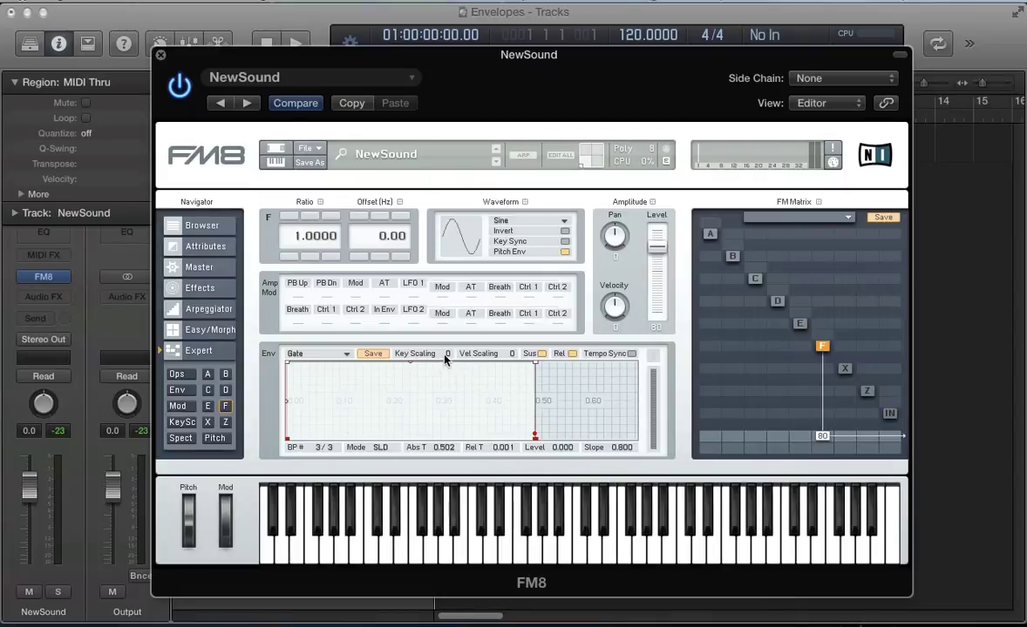
pyautogui.moveTo(537, 368); pyautogui.dragTo(592, 473)
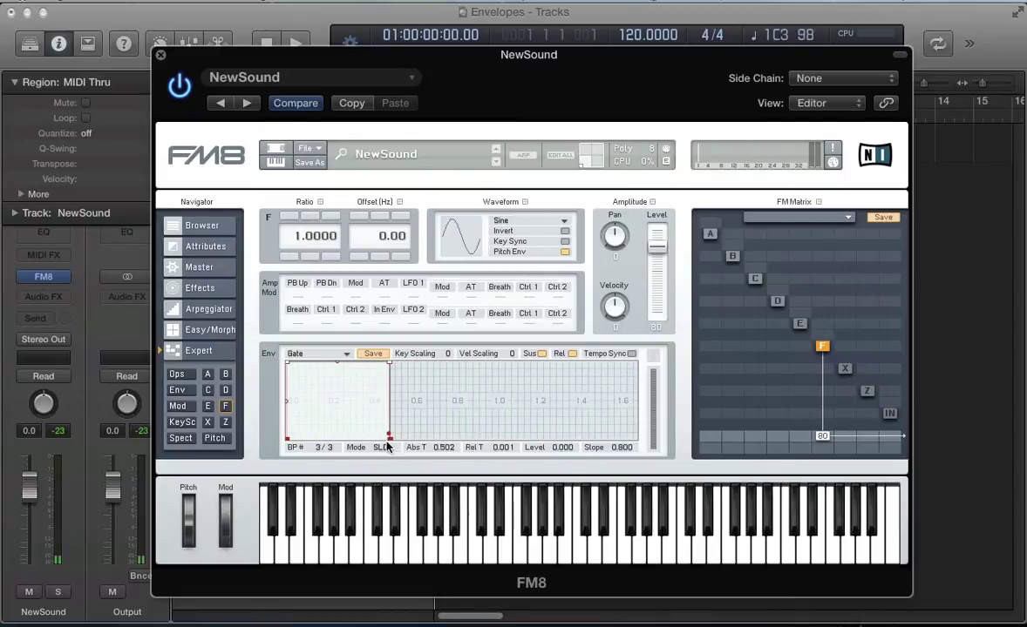
pyautogui.moveTo(396, 436); pyautogui.dragTo(444, 443)
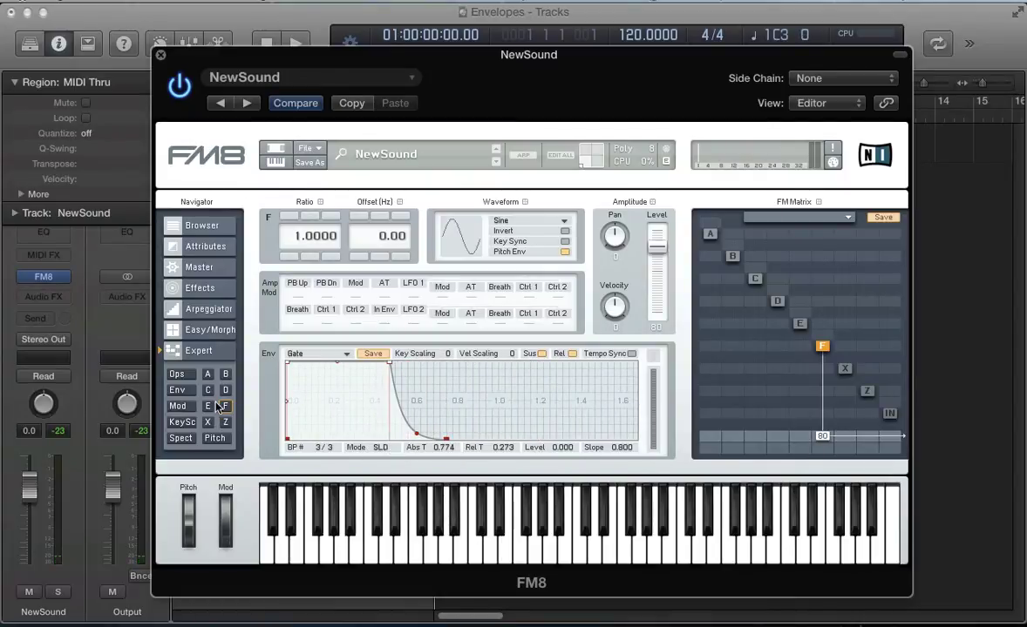
# Step: Change operator F's waveform to 3rd Formant on the operators overview page
pyautogui.click(185, 377)
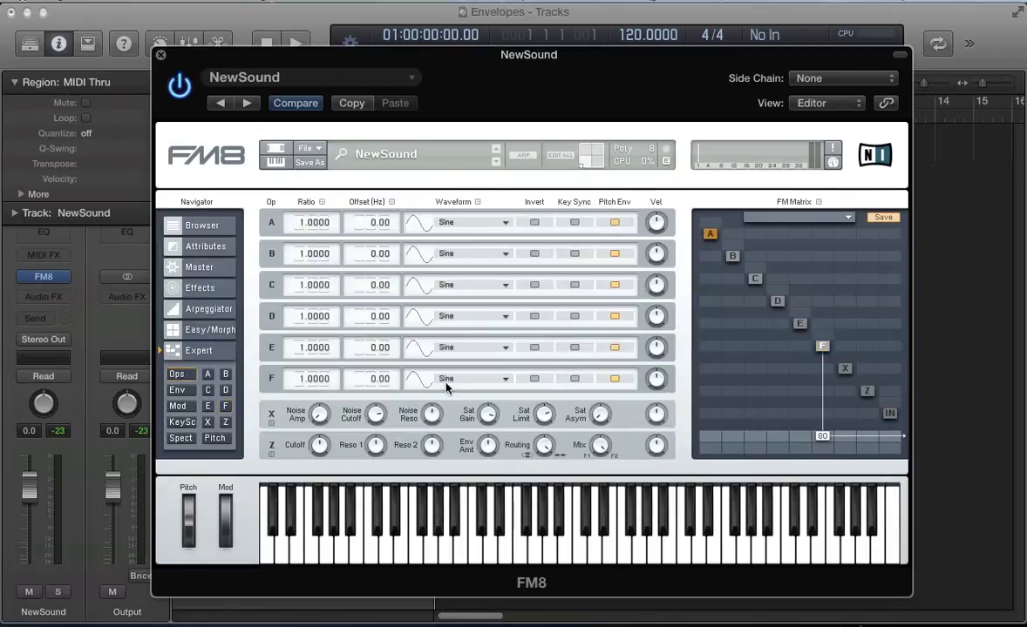
pyautogui.click(449, 349)
pyautogui.click(459, 405)
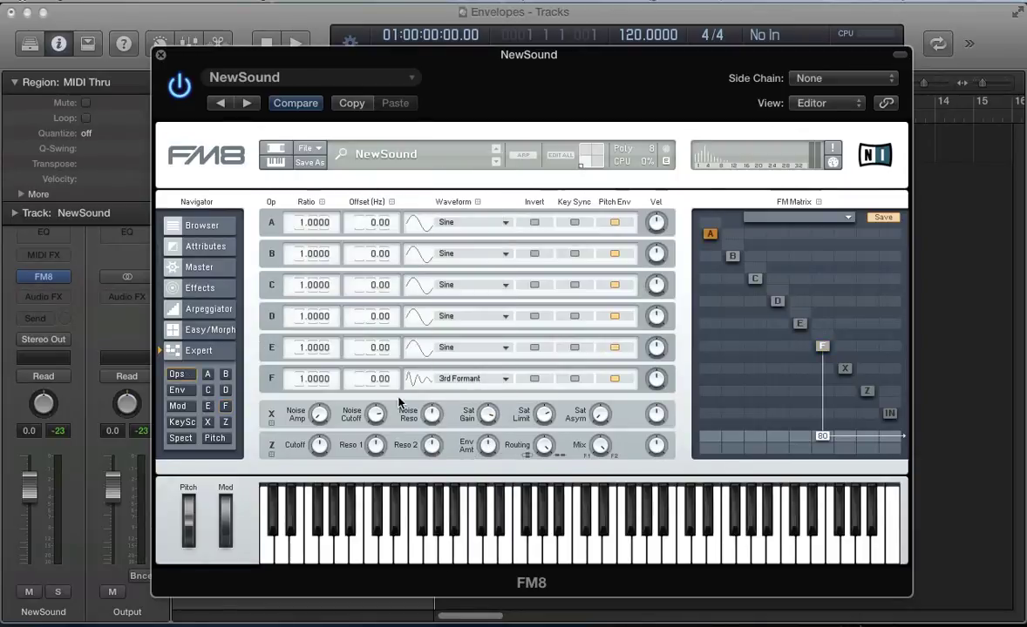
# Step: Set operator F's ratio to 0.5000 and route it into itself in the FM matrix with a feedback amount of 23
pyautogui.doubleClick(309, 379)
pyautogui.write('5')
pyautogui.press('Return')
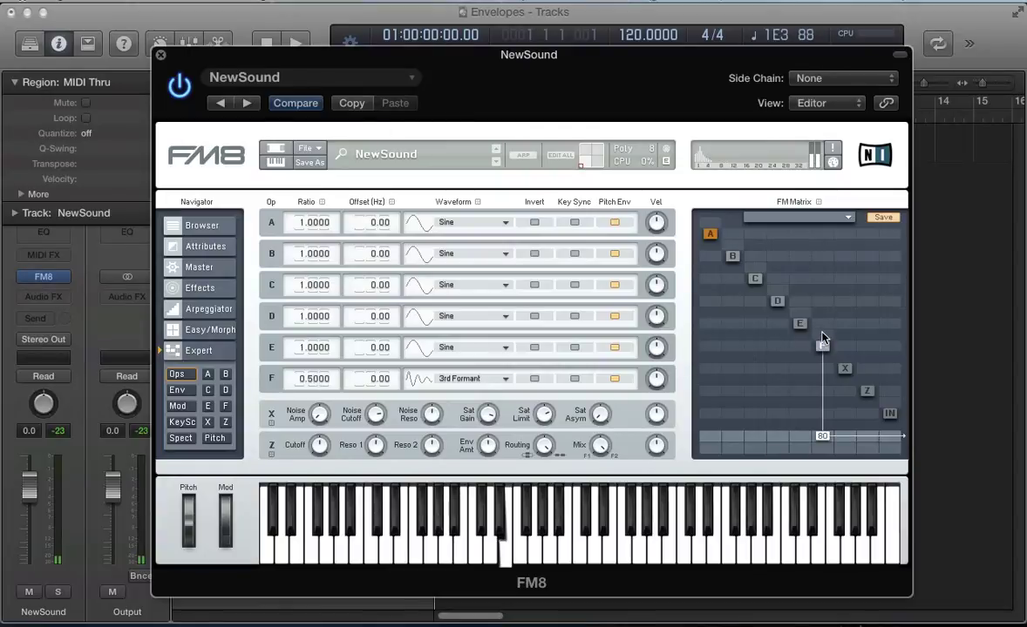
pyautogui.moveTo(822, 346)
pyautogui.mouseDown()
pyautogui.moveTo(824, 316)
pyautogui.moveTo(822, 330)
pyautogui.mouseUp()
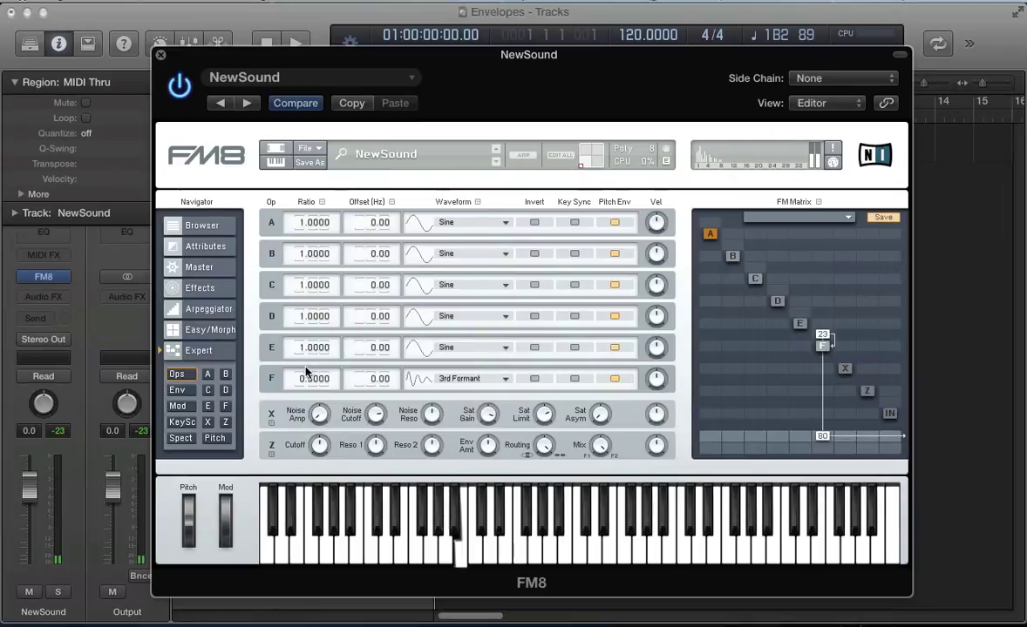
# Step: Try a key scaling of 100 on operator F's envelope, reset it to 0, and lengthen the release to about 1.330
pyautogui.click(224, 407)
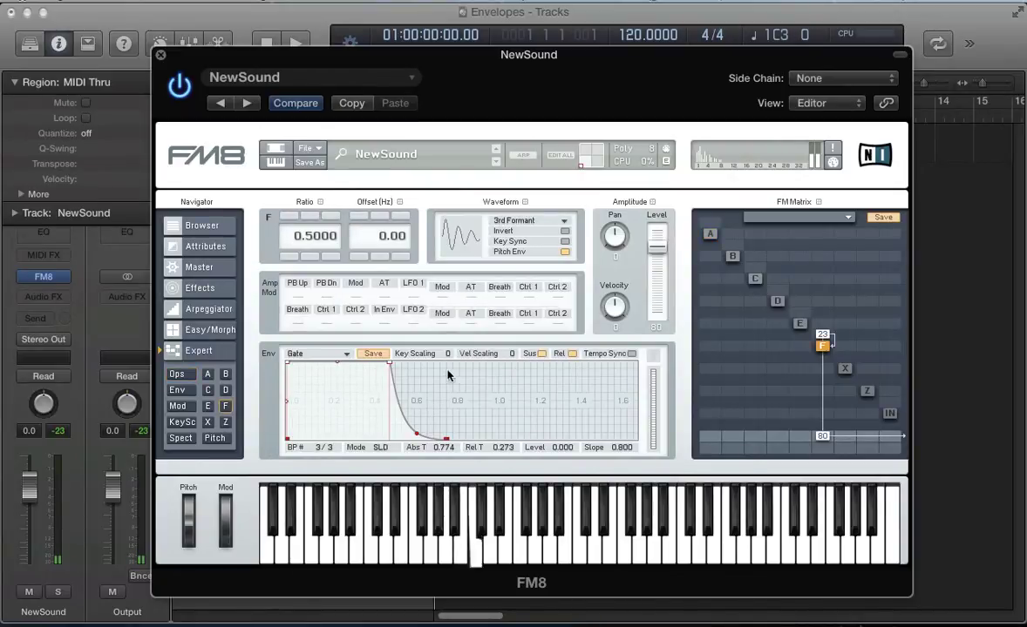
pyautogui.moveTo(448, 376); pyautogui.dragTo(440, 446)
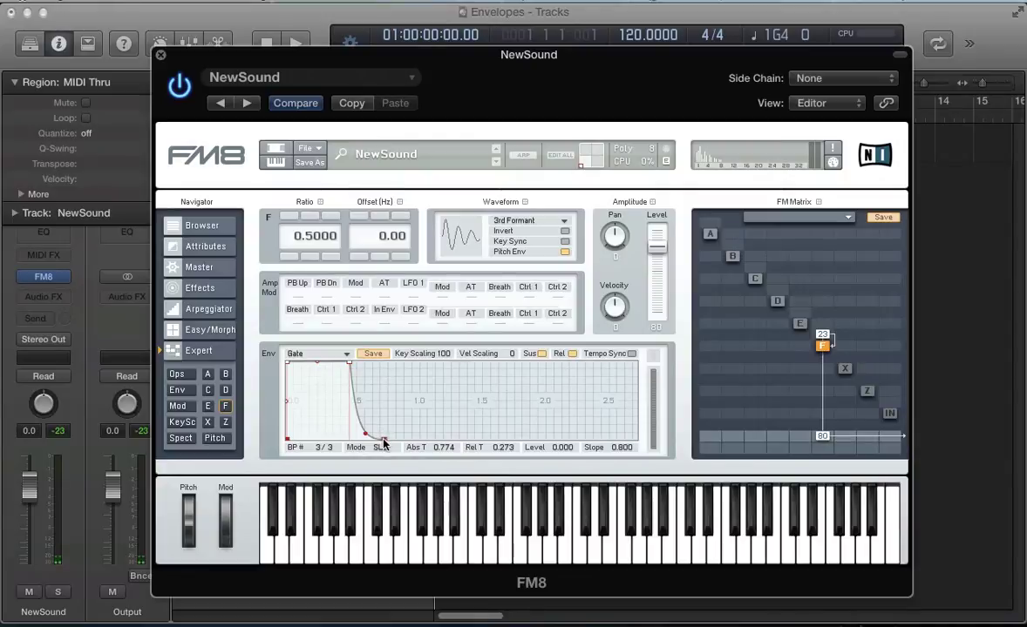
pyautogui.moveTo(383, 439); pyautogui.dragTo(501, 467)
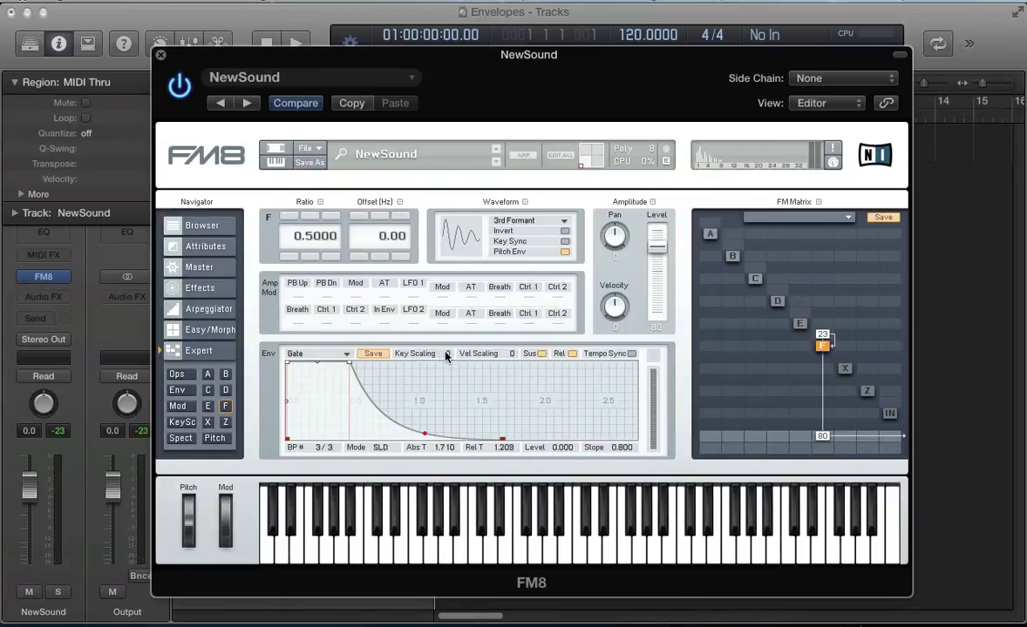
pyautogui.moveTo(445, 355); pyautogui.dragTo(435, 153)
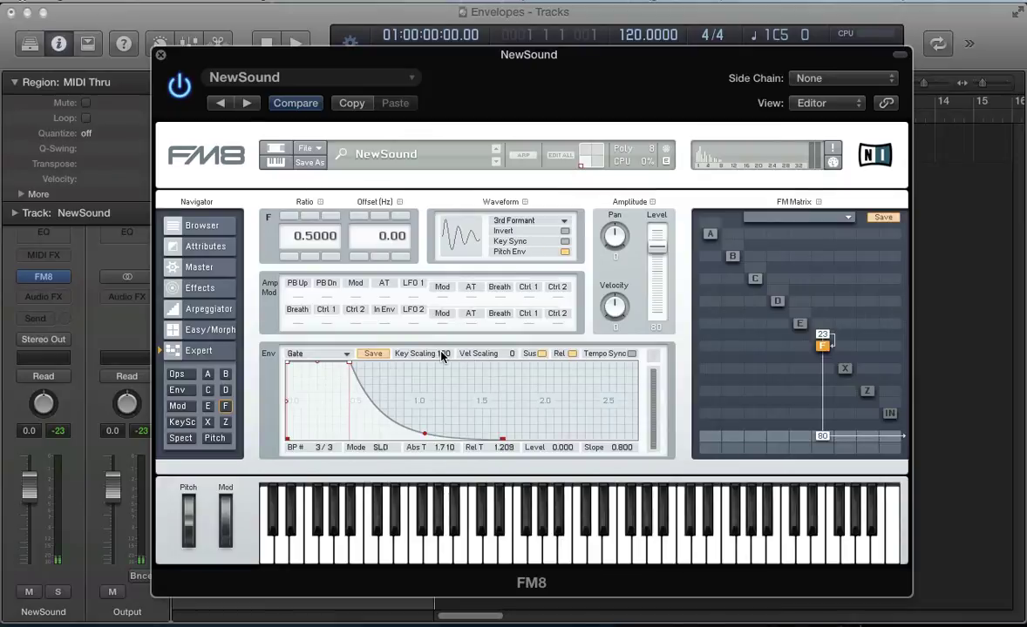
pyautogui.moveTo(442, 354); pyautogui.dragTo(449, 393)
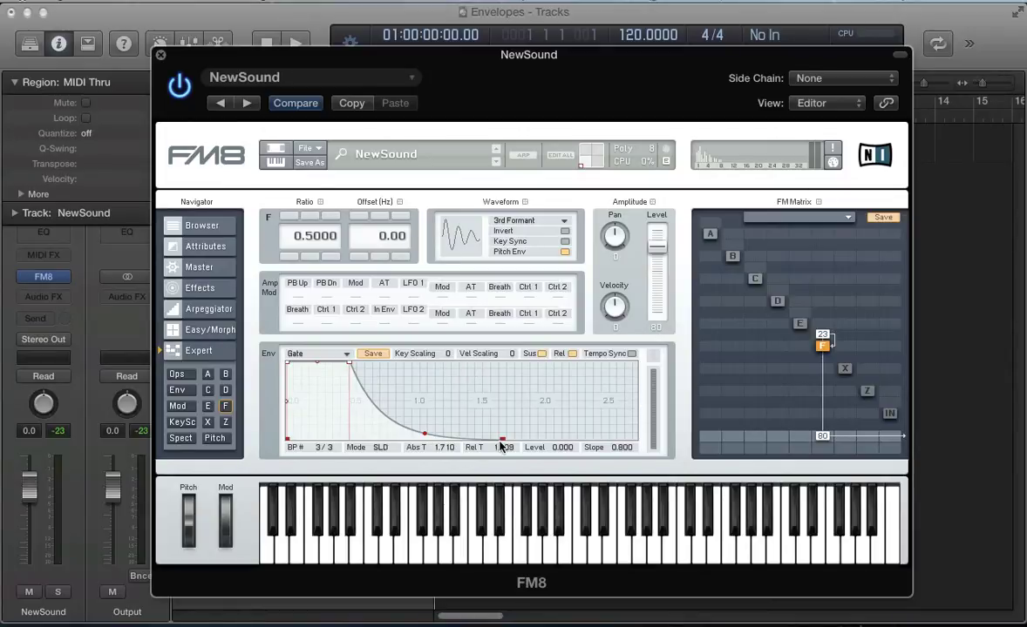
pyautogui.moveTo(501, 443); pyautogui.dragTo(420, 448)
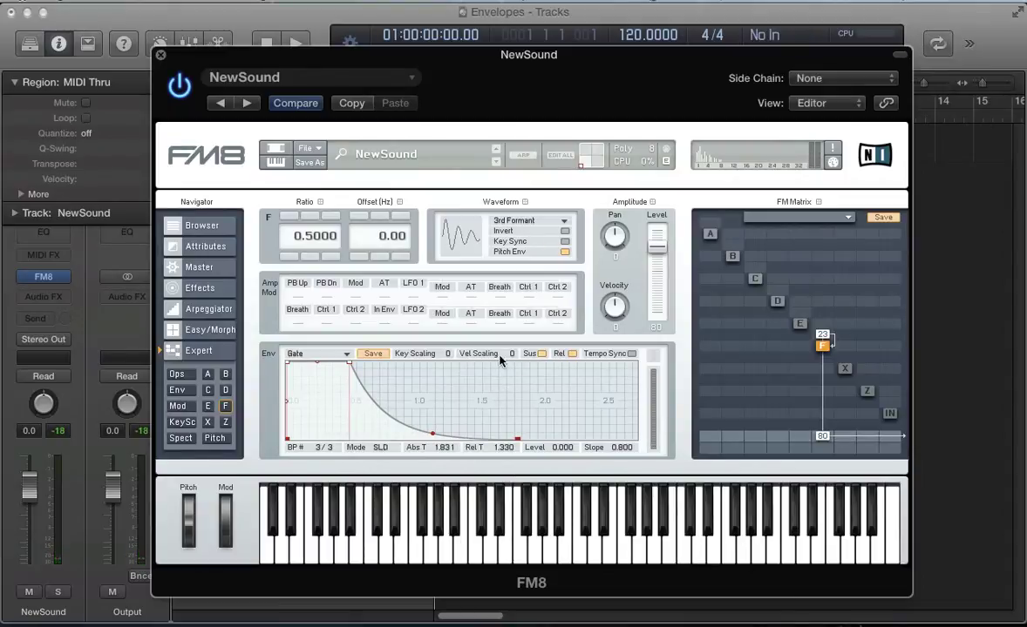
# Step: Try velocity scaling on operator F's envelope, return it to 0, and shorten the release to about 0.618
pyautogui.moveTo(510, 358); pyautogui.dragTo(488, 114)
pyautogui.moveTo(508, 362); pyautogui.dragTo(501, 419)
pyautogui.moveTo(508, 360); pyautogui.dragTo(480, 415)
pyautogui.press('Return')
pyautogui.moveTo(455, 403); pyautogui.dragTo(415, 410)
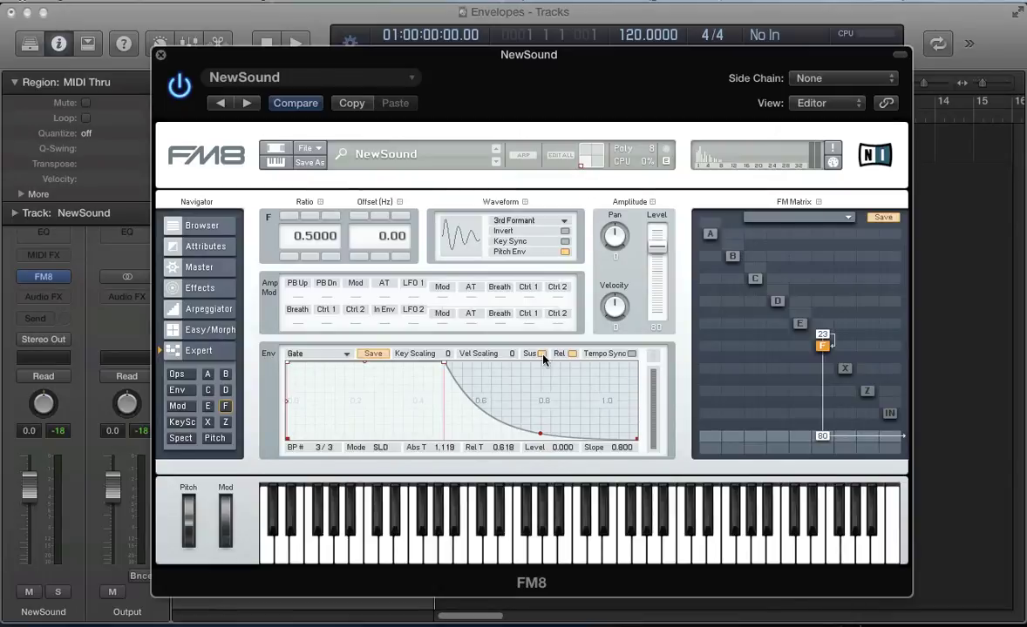
pyautogui.scroll(-2, 523, 399)
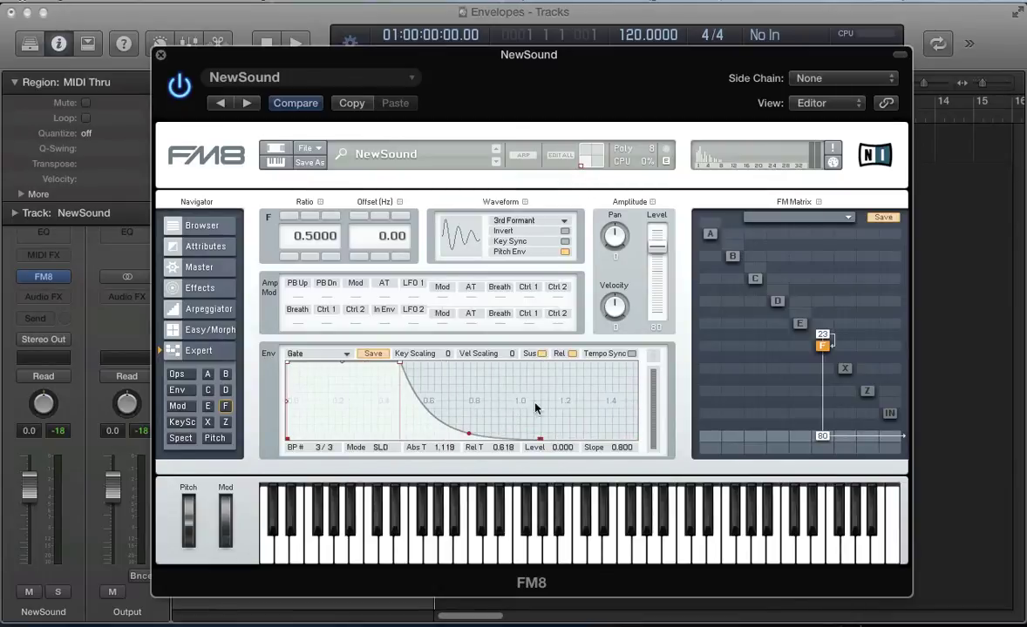
# Step: Shorten the release of operator F's envelope to about 0.353 and move the sustain breakpoint earlier, to about 0.439
pyautogui.click(540, 355)
pyautogui.moveTo(540, 441); pyautogui.dragTo(480, 440)
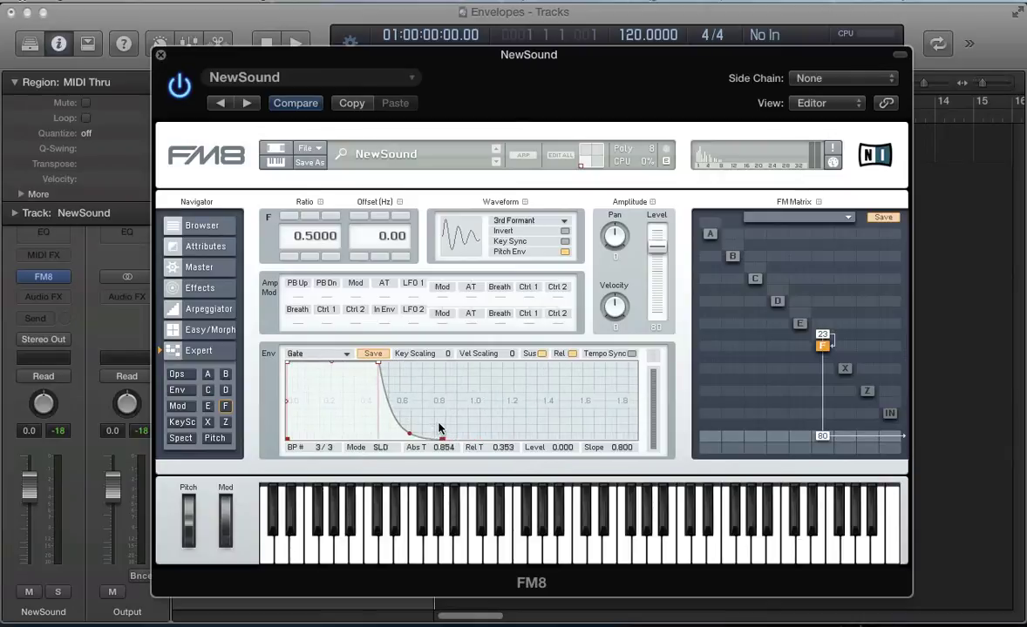
pyautogui.click(376, 365)
pyautogui.moveTo(376, 364)
pyautogui.mouseDown()
pyautogui.moveTo(368, 392)
pyautogui.moveTo(366, 363)
pyautogui.mouseUp()
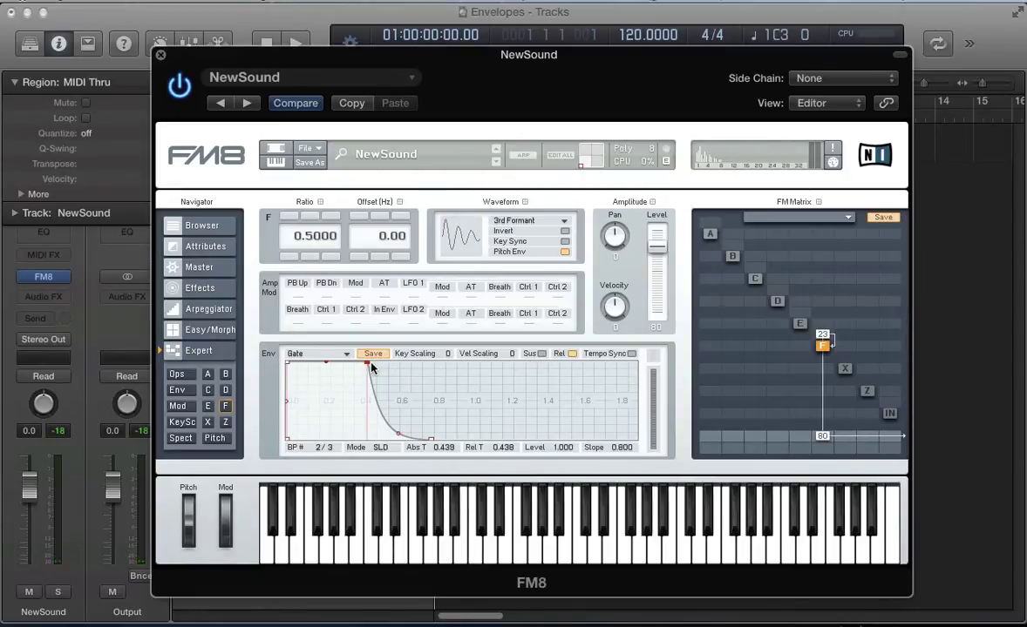
# Step: Move the envelope's sustain breakpoint out to about 1.088 and lengthen the release to about 1.434, leaving the release stage enabled
pyautogui.moveTo(370, 366); pyautogui.dragTo(484, 365)
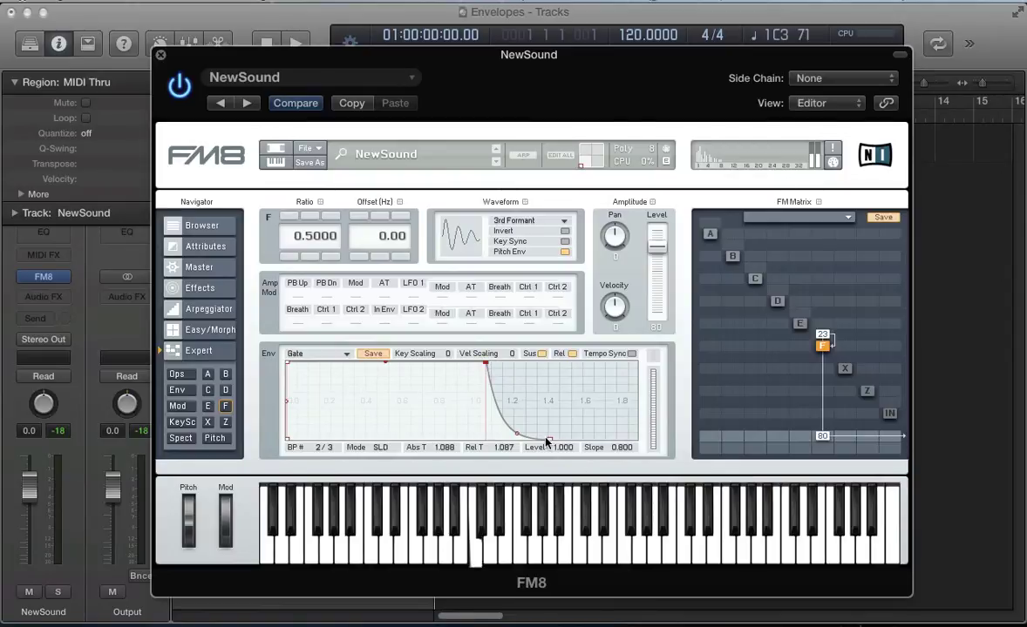
pyautogui.moveTo(548, 440); pyautogui.dragTo(610, 439)
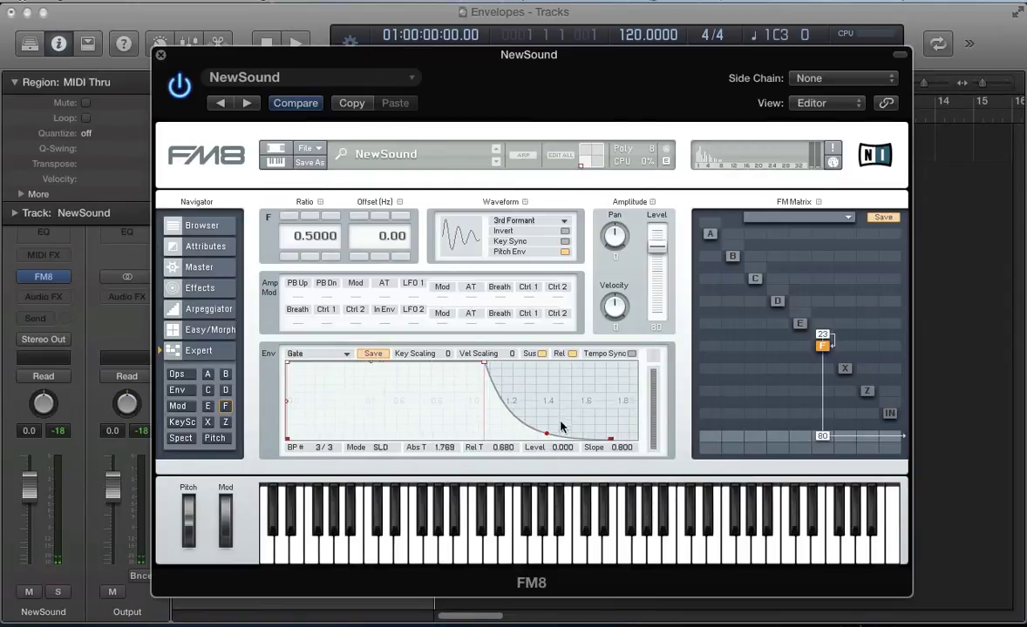
pyautogui.moveTo(454, 438); pyautogui.dragTo(514, 459)
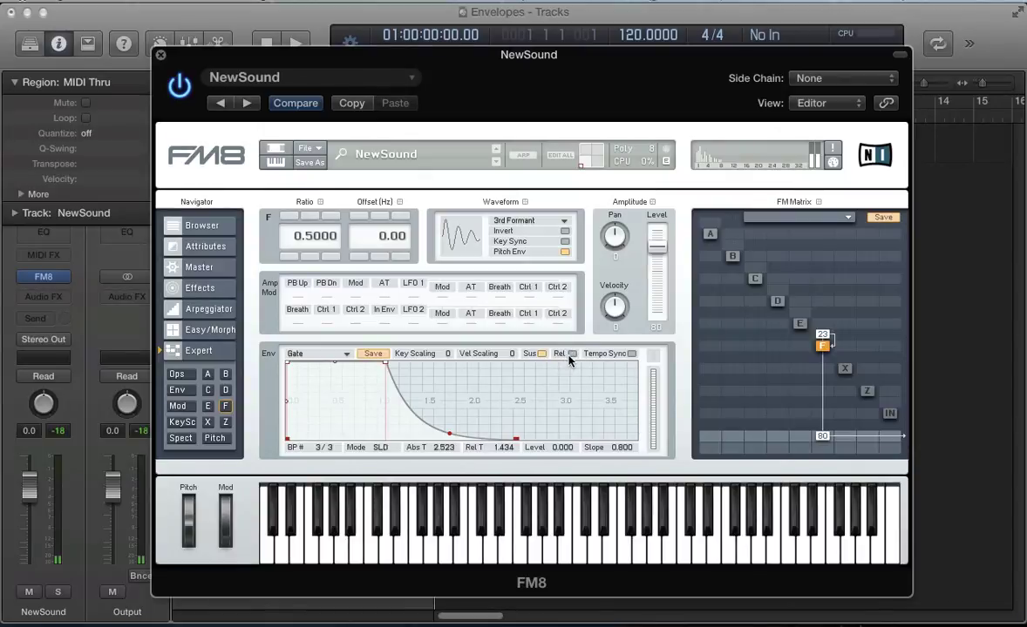
pyautogui.click(569, 355)
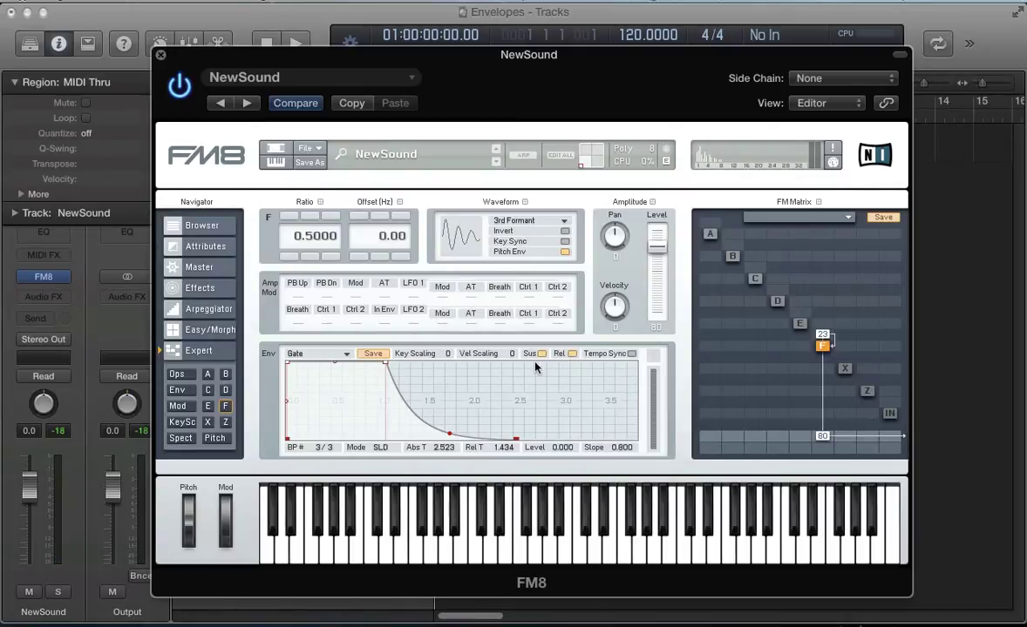
# Step: Turn on tempo sync for operator F's envelope
pyautogui.scroll(-3, 427, 438)
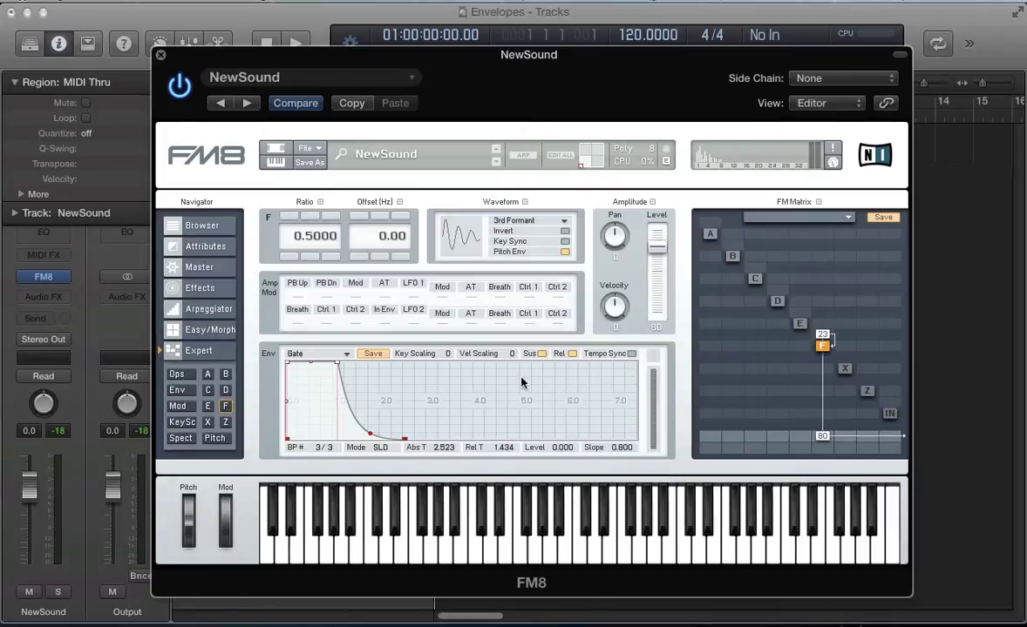
pyautogui.click(631, 354)
pyautogui.click(632, 353)
pyautogui.click(633, 354)
pyautogui.moveTo(382, 400); pyautogui.dragTo(381, 425)
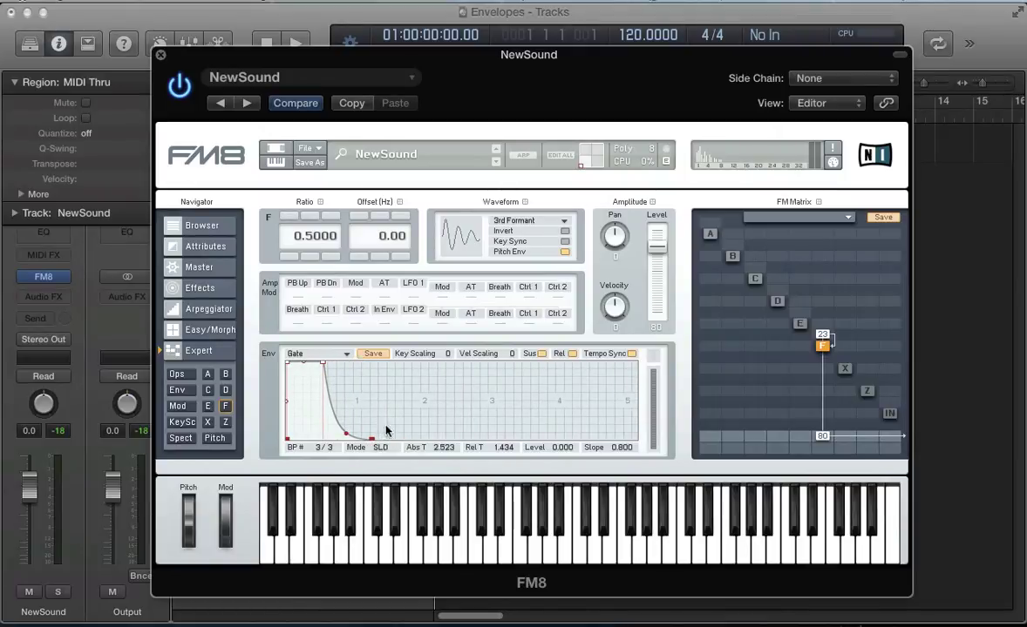
pyautogui.moveTo(339, 419); pyautogui.dragTo(358, 392)
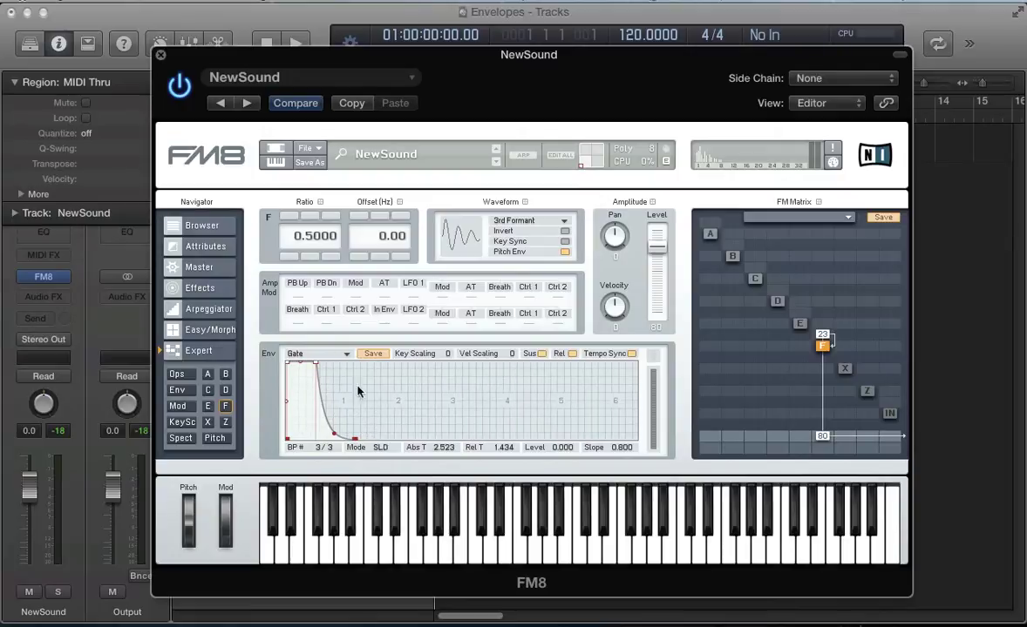
# Step: Snap the envelope's sustain breakpoint to 2.000 on the tempo grid, keeping its level at 1.000
pyautogui.click(316, 365)
pyautogui.moveTo(315, 366); pyautogui.dragTo(386, 410)
pyautogui.press('super+w')
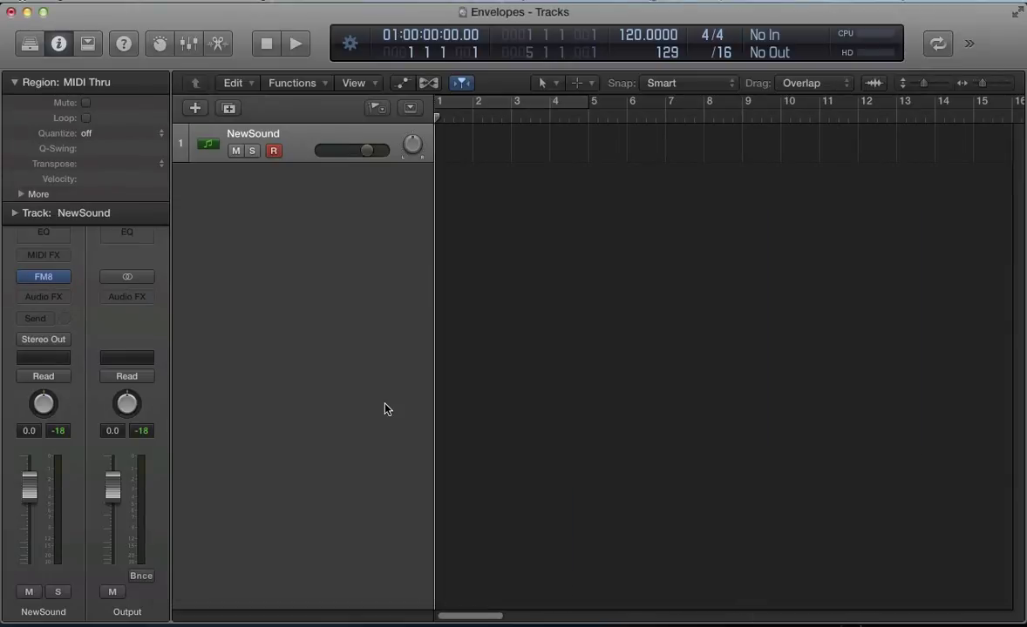
pyautogui.press('v')
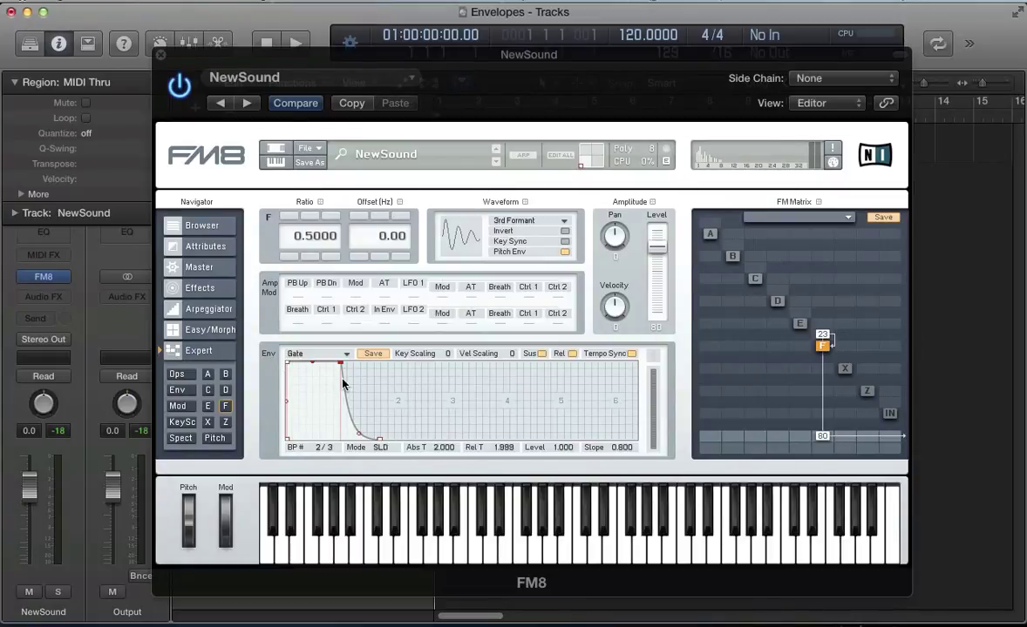
pyautogui.press('a')
# Step: Try the sustain breakpoint at 6.000 and 8.000, settle it at 4.000, and adjust its level to about 0.469
pyautogui.moveTo(342, 364); pyautogui.dragTo(452, 360)
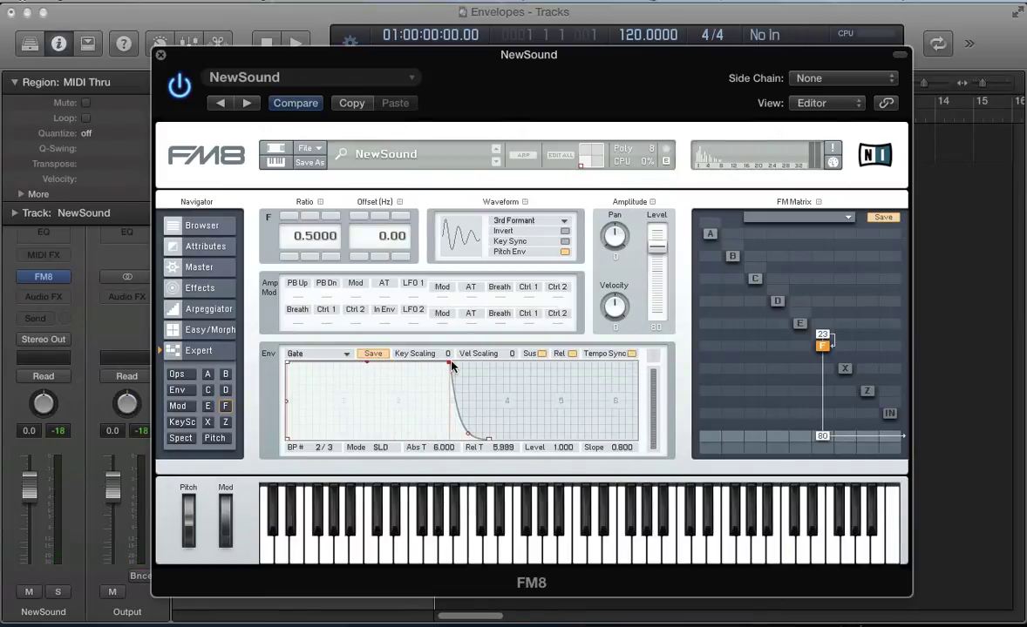
pyautogui.moveTo(450, 367); pyautogui.dragTo(485, 402)
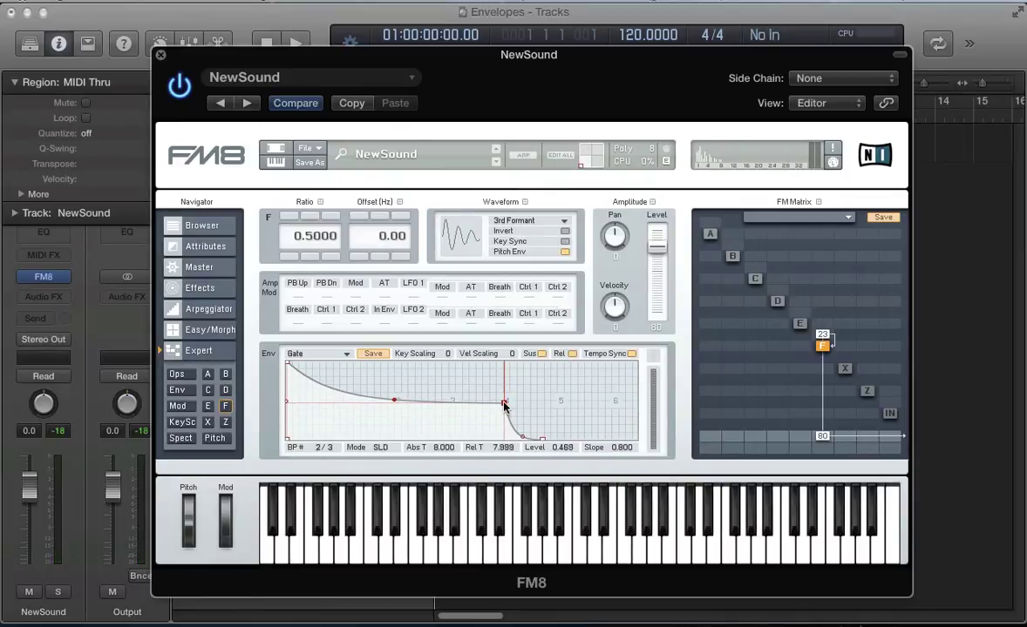
pyautogui.moveTo(503, 404); pyautogui.dragTo(395, 408)
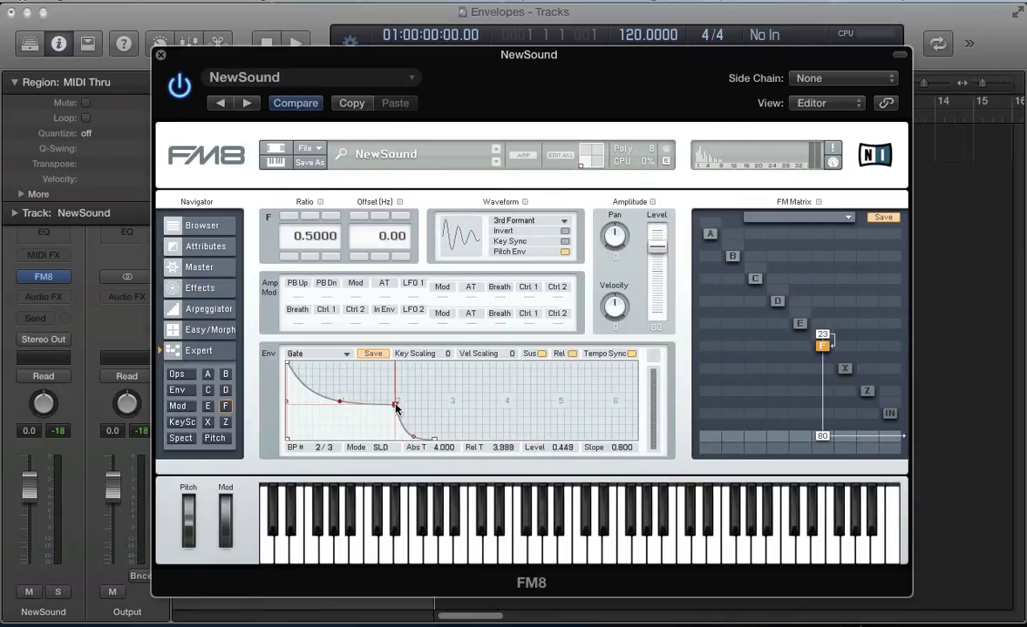
pyautogui.moveTo(324, 388); pyautogui.dragTo(429, 337)
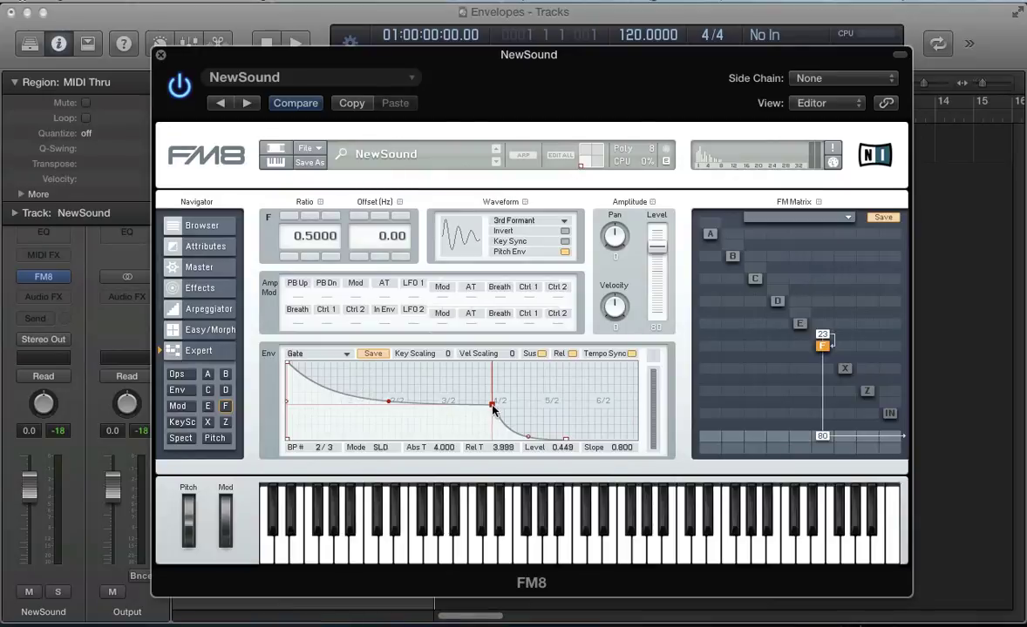
pyautogui.moveTo(491, 404); pyautogui.dragTo(491, 383)
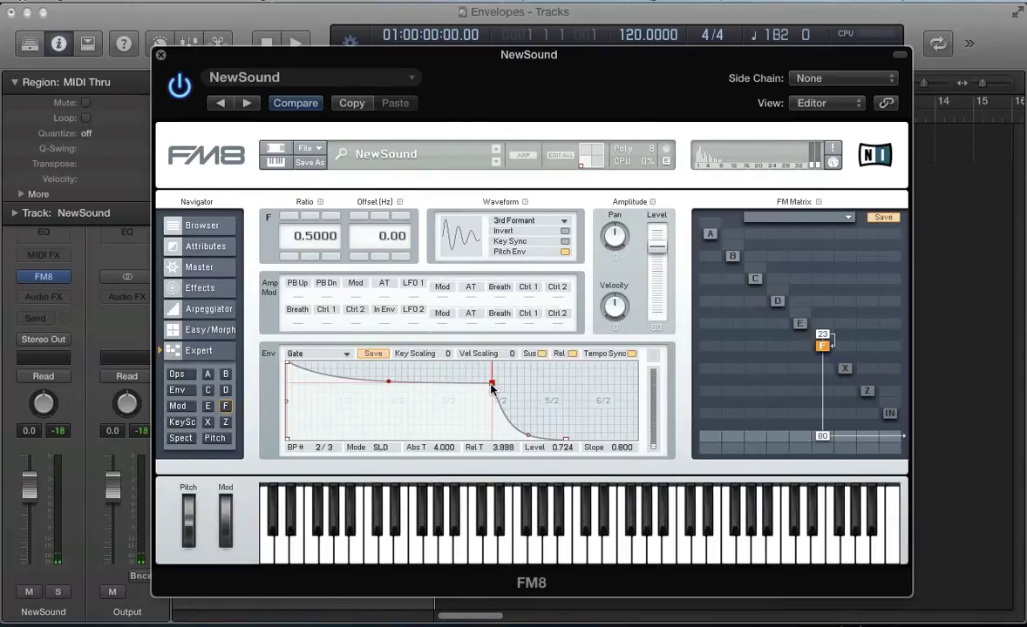
pyautogui.moveTo(492, 386); pyautogui.dragTo(490, 402)
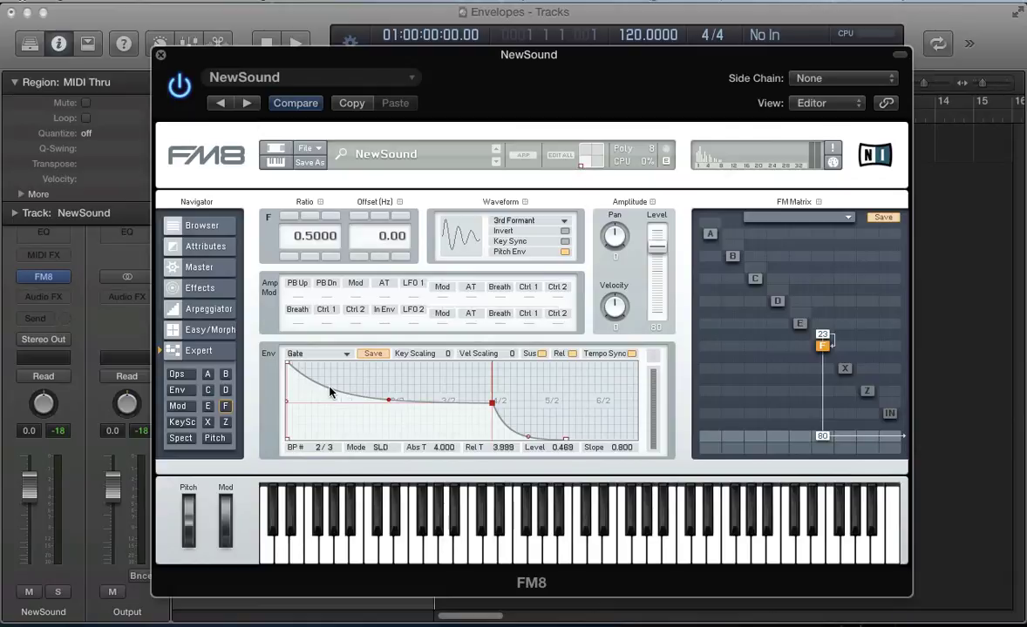
# Step: Add three breakpoints along the envelope's decay curve and move the sustain breakpoint to 5.000 with a level of about 0.367
pyautogui.doubleClick(331, 389)
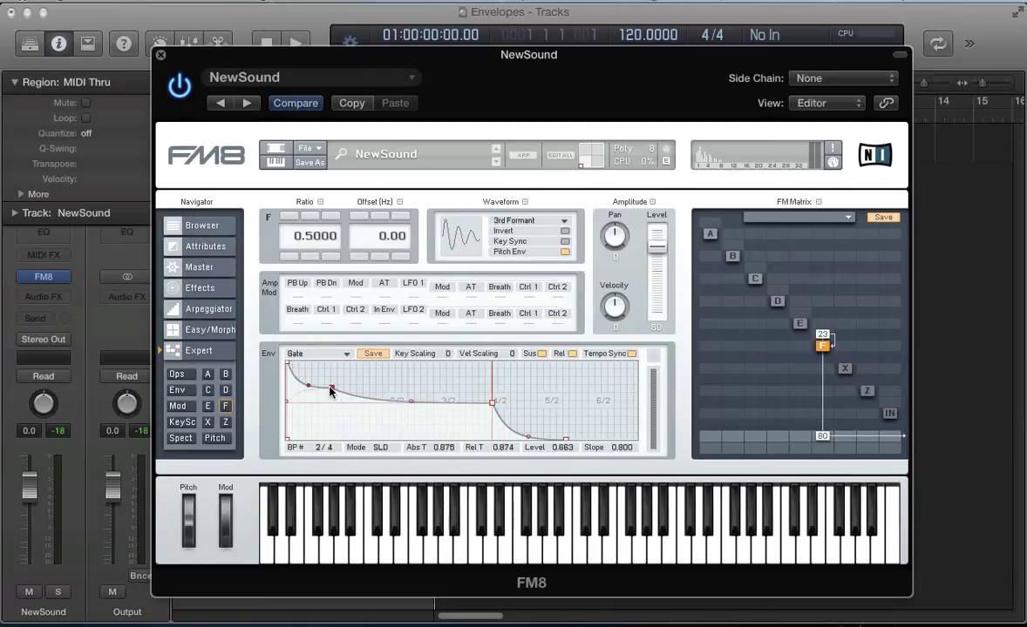
pyautogui.doubleClick(402, 402)
pyautogui.doubleClick(441, 405)
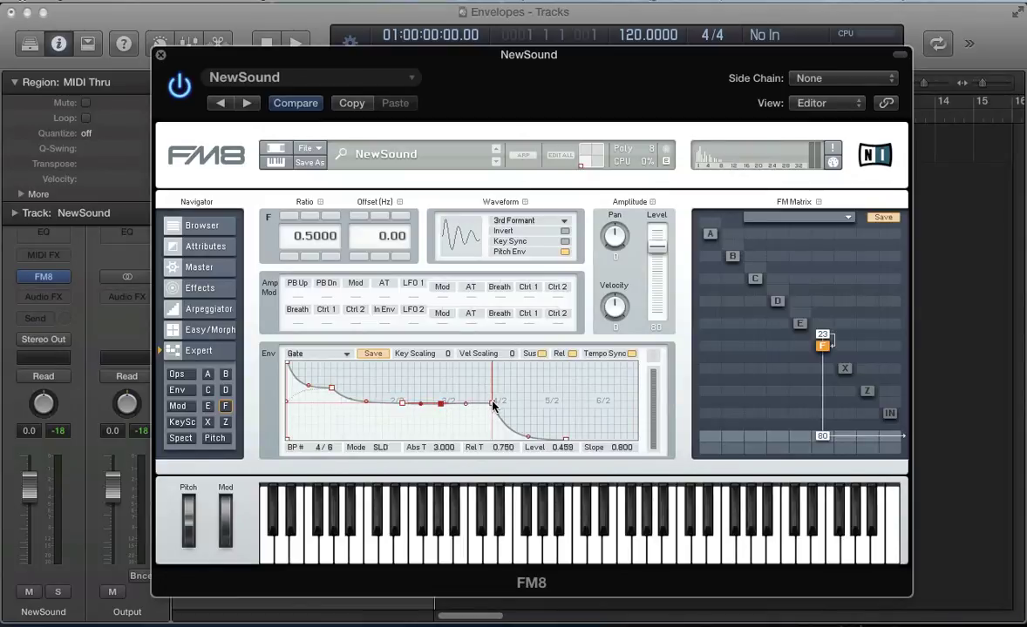
pyautogui.moveTo(490, 408); pyautogui.dragTo(546, 415)
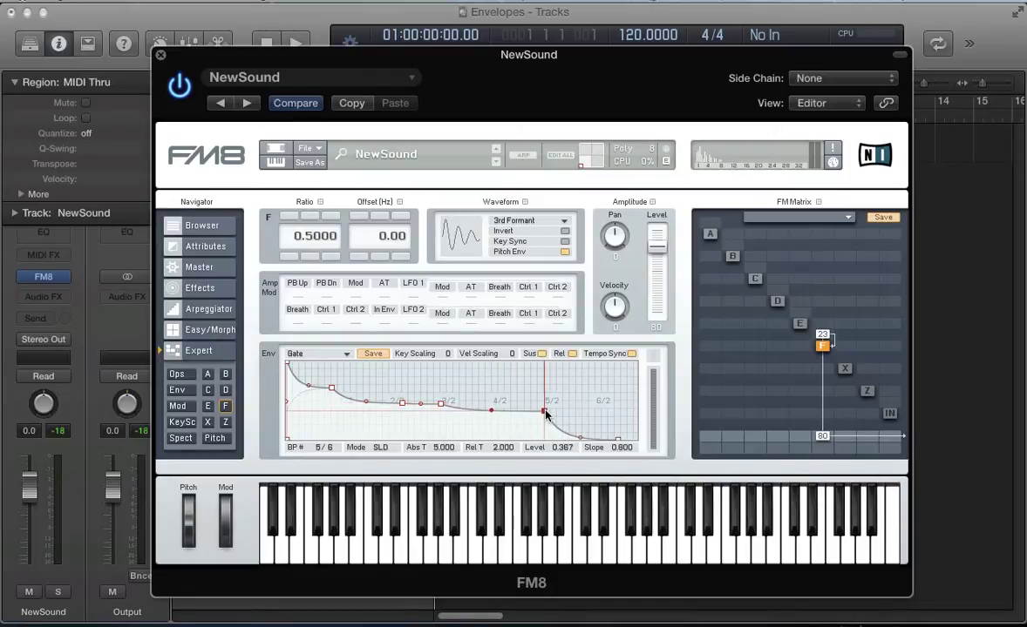
# Step: Lower breakpoints 2 and 4 to level 0.000 at 0.750 and 3.000, raise breakpoint 3 to near full level and the sustain breakpoint to about 0.949
pyautogui.moveTo(441, 405); pyautogui.dragTo(489, 435)
pyautogui.moveTo(402, 403); pyautogui.dragTo(401, 366)
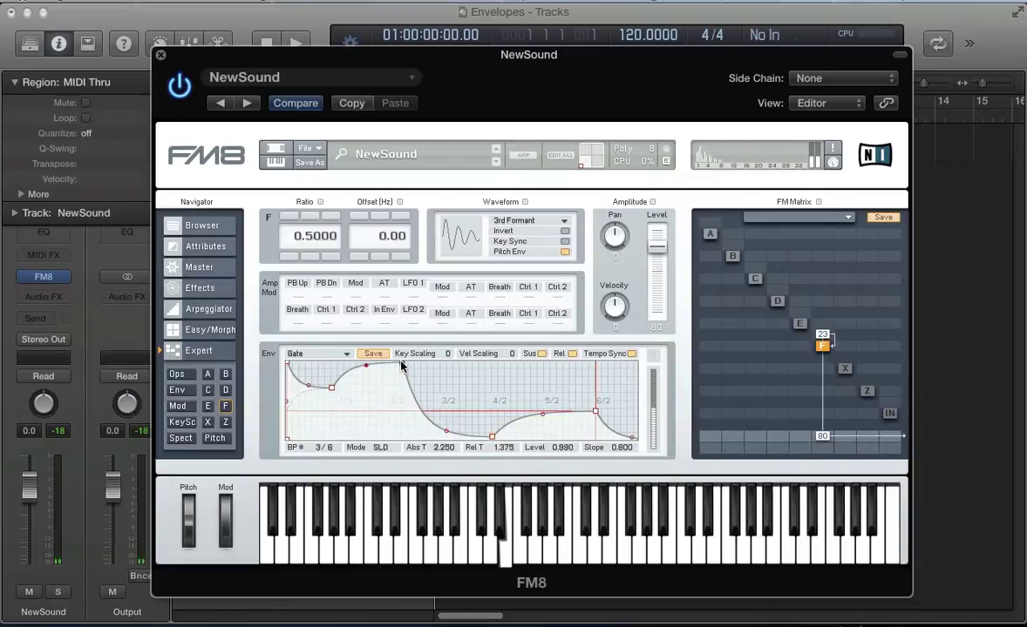
pyautogui.moveTo(331, 387); pyautogui.dragTo(328, 466)
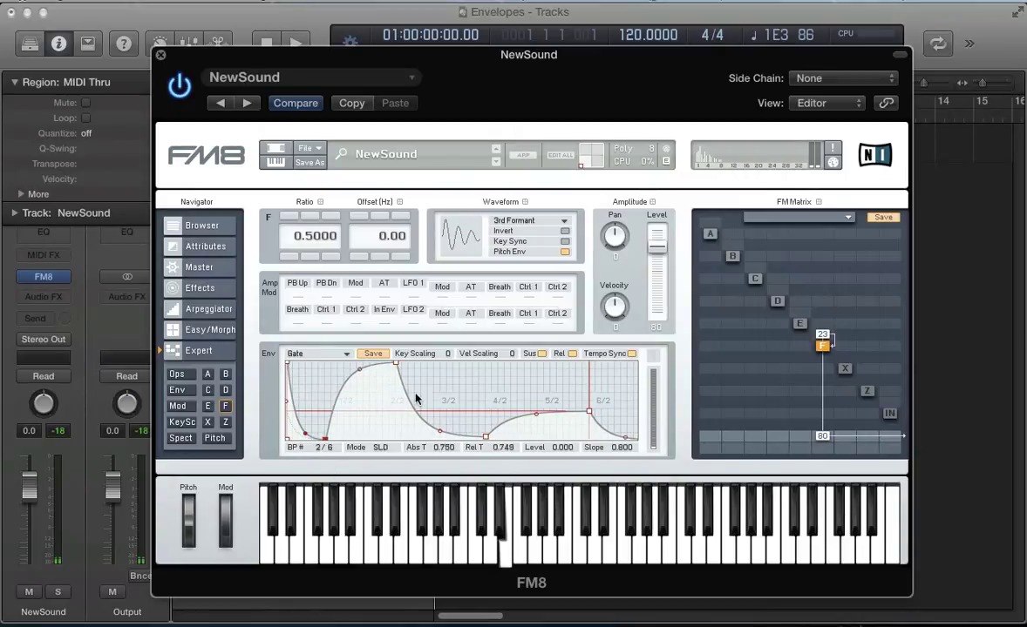
pyautogui.moveTo(486, 437); pyautogui.dragTo(440, 441)
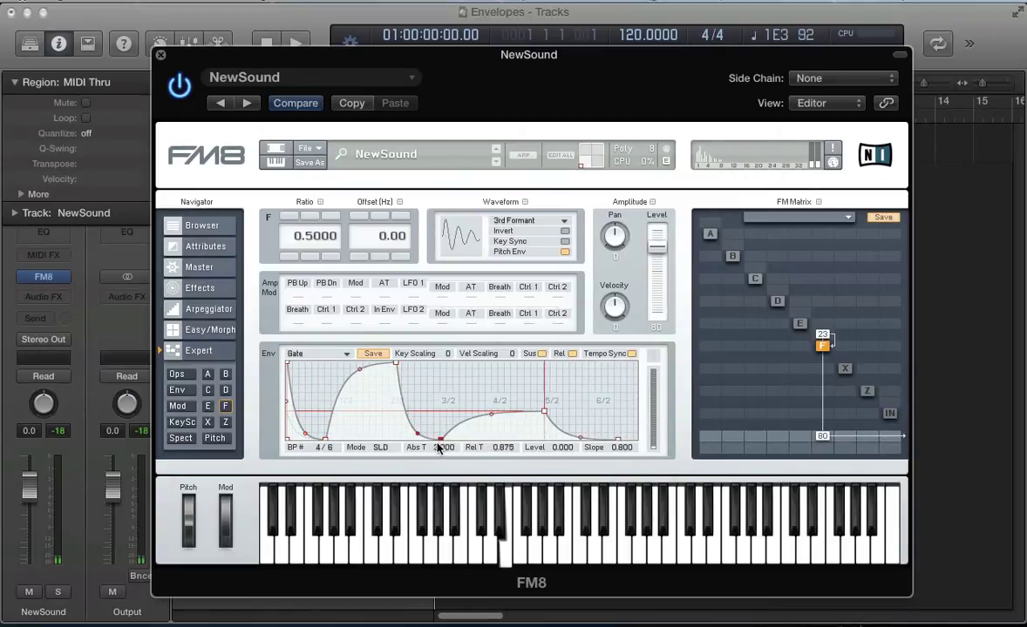
pyautogui.moveTo(543, 409); pyautogui.dragTo(544, 364)
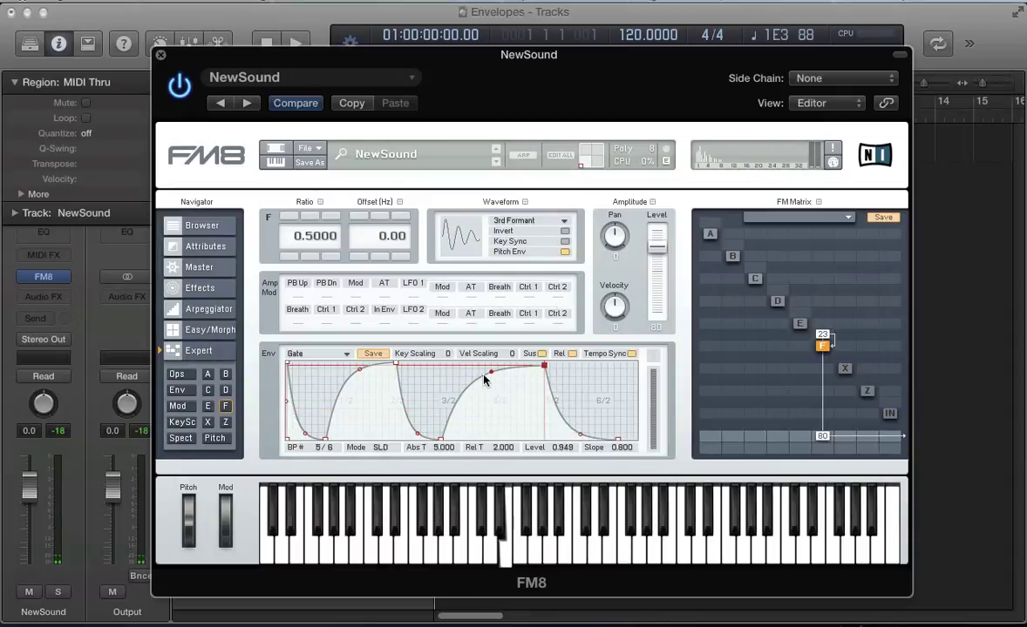
# Step: Add two breakpoints before the sustain point, placing one at 4.000 with level about 0.347 and the other at 5.125 with level 0.000
pyautogui.doubleClick(460, 396)
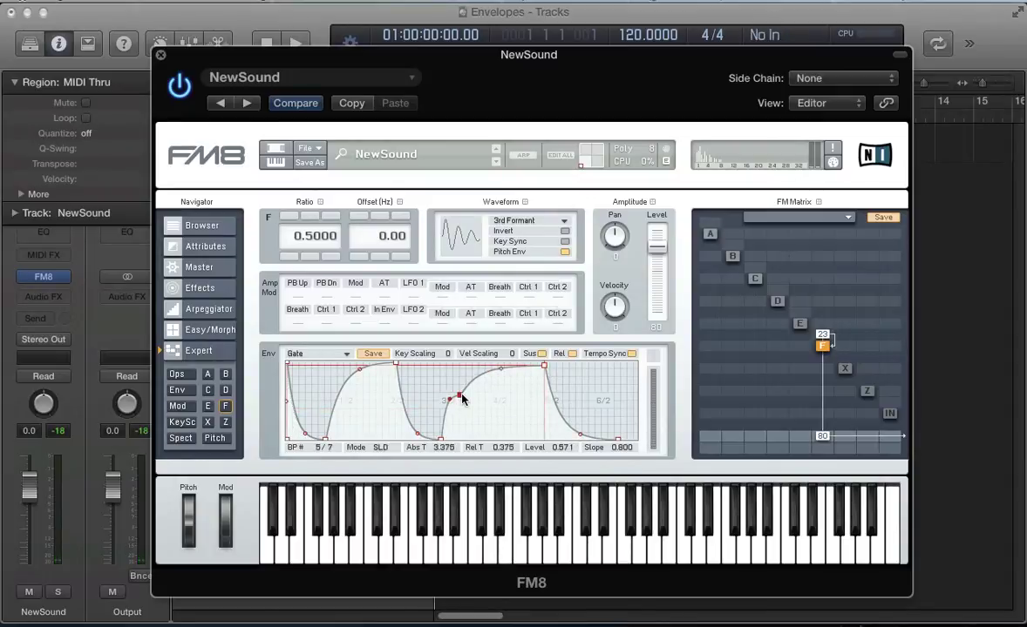
pyautogui.doubleClick(479, 371)
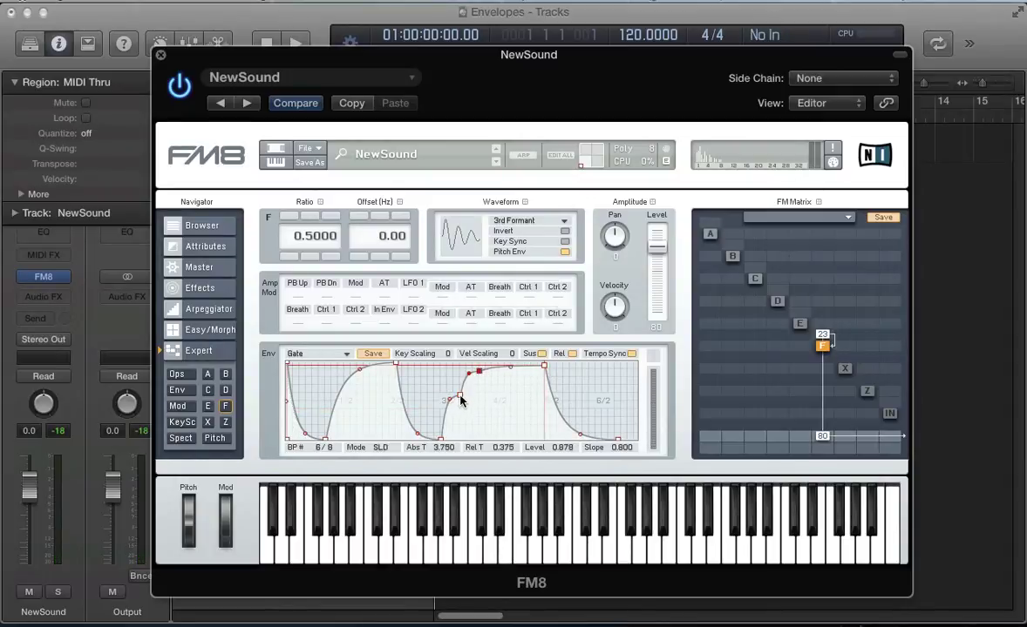
pyautogui.moveTo(461, 398); pyautogui.dragTo(492, 414)
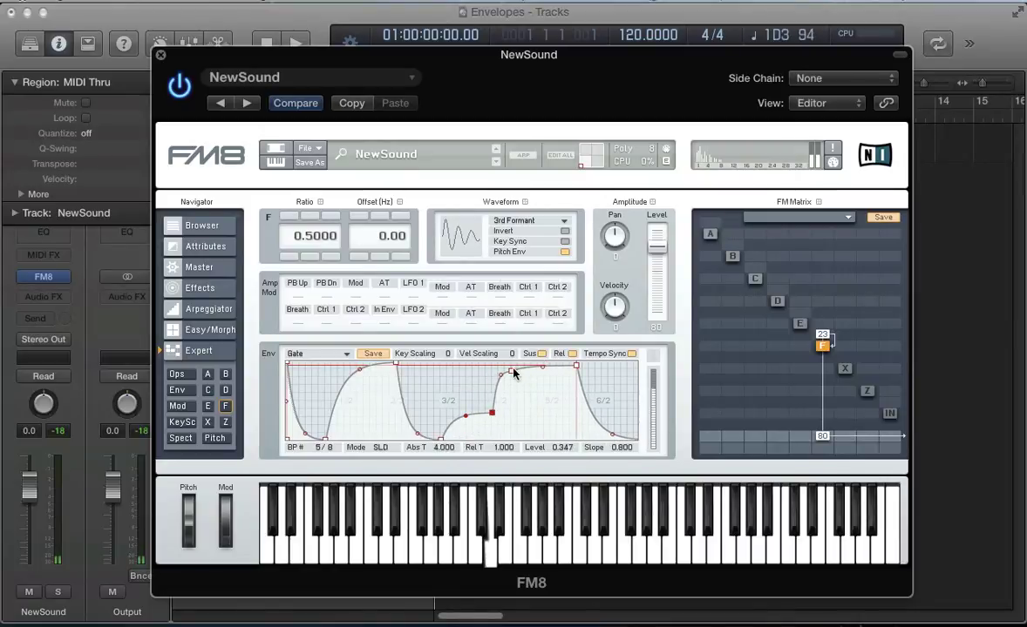
pyautogui.moveTo(512, 372); pyautogui.dragTo(551, 448)
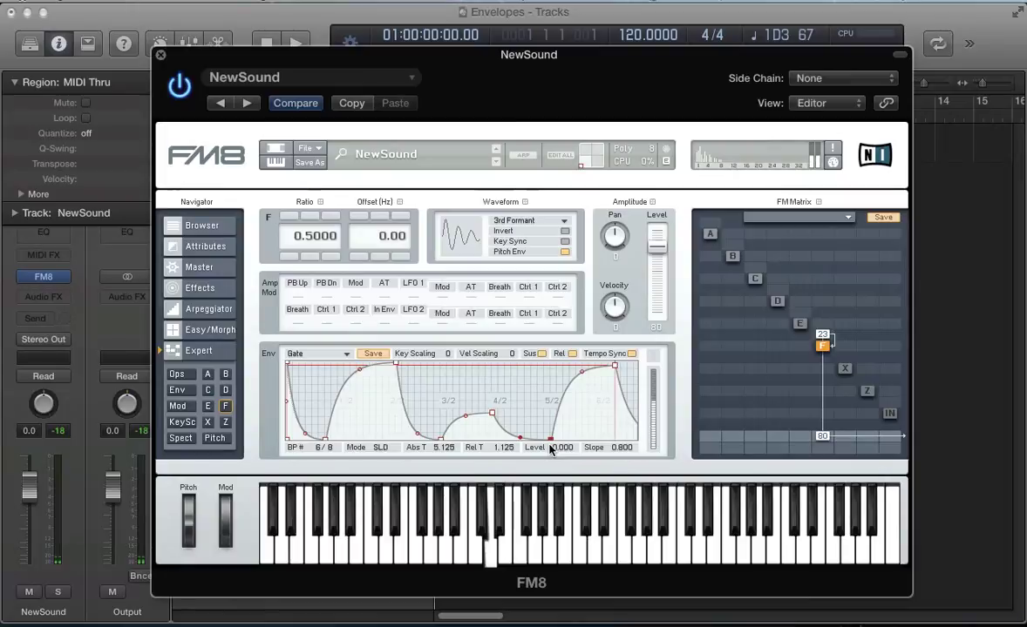
pyautogui.scroll(-5, 458, 410)
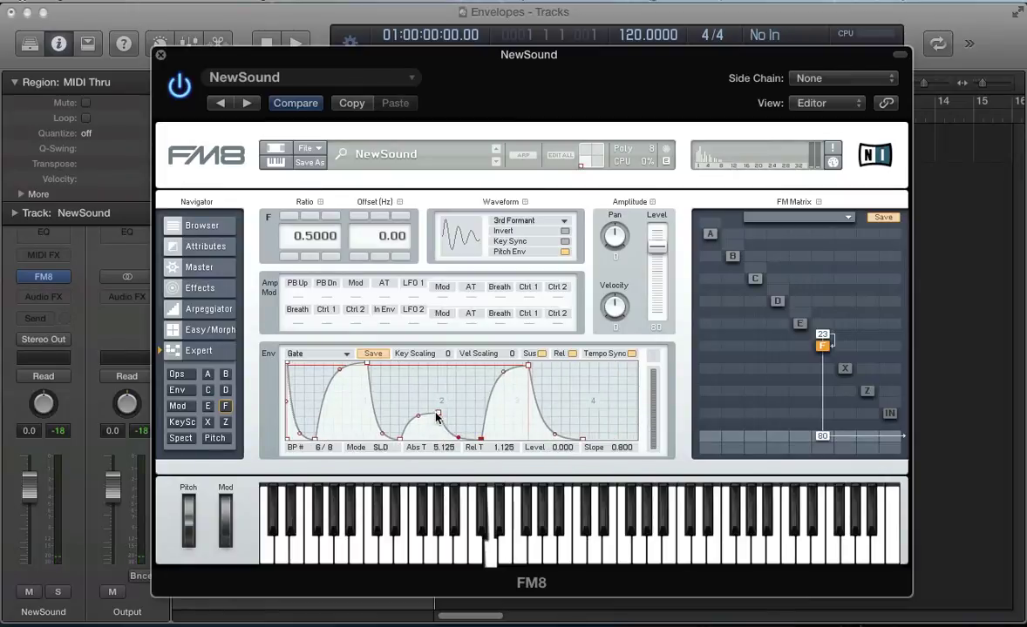
pyautogui.moveTo(437, 418)
pyautogui.mouseDown()
pyautogui.moveTo(442, 406)
pyautogui.moveTo(440, 418)
pyautogui.mouseUp()
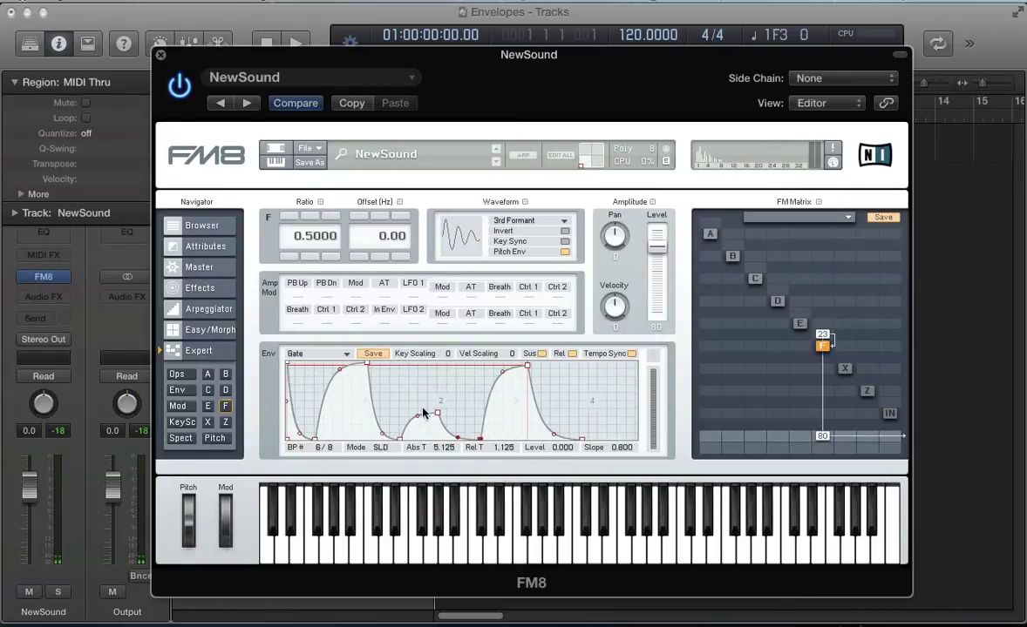
pyautogui.moveTo(367, 413); pyautogui.dragTo(495, 451)
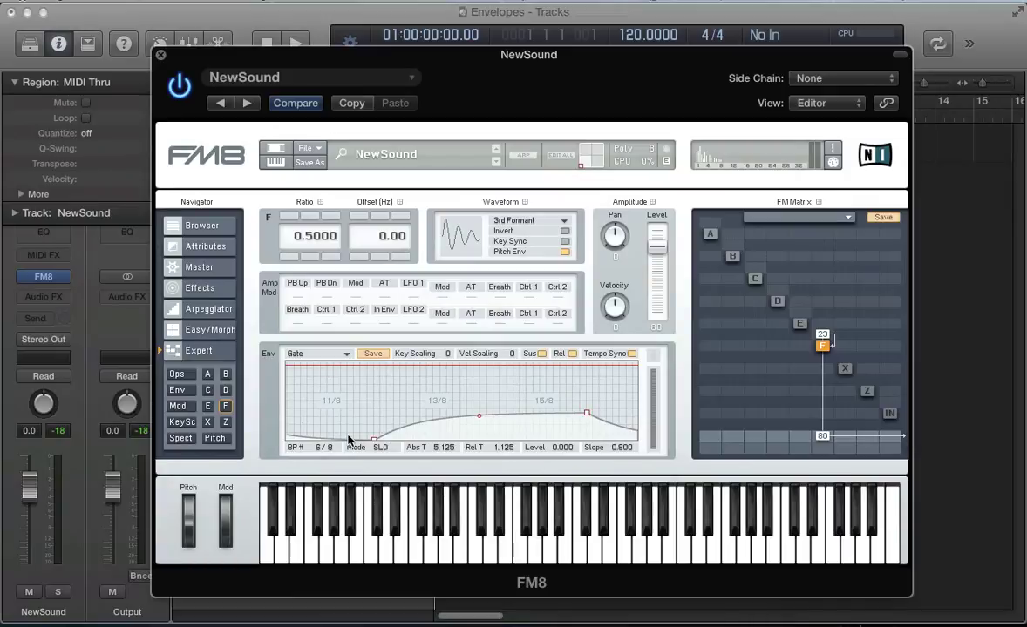
pyautogui.scroll(-3, 381, 401)
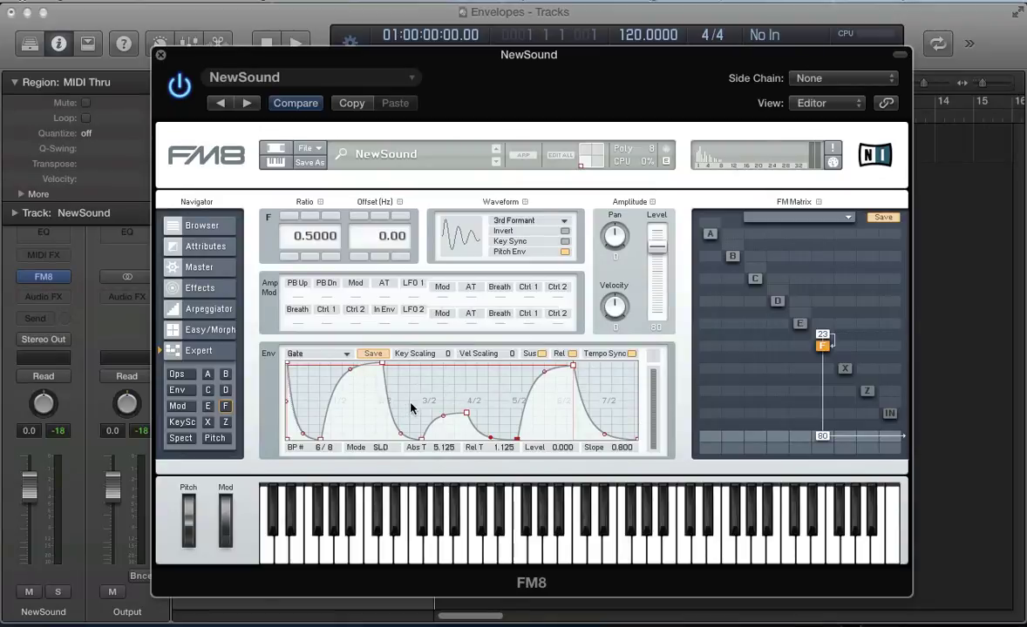
pyautogui.moveTo(411, 407); pyautogui.dragTo(409, 188)
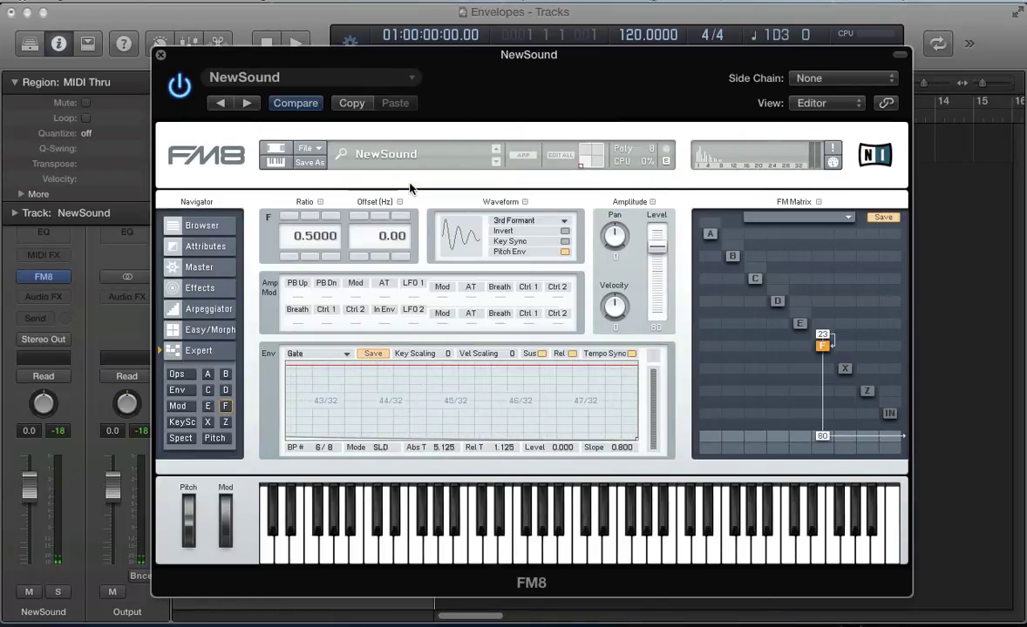
pyautogui.moveTo(410, 407); pyautogui.dragTo(409, 368)
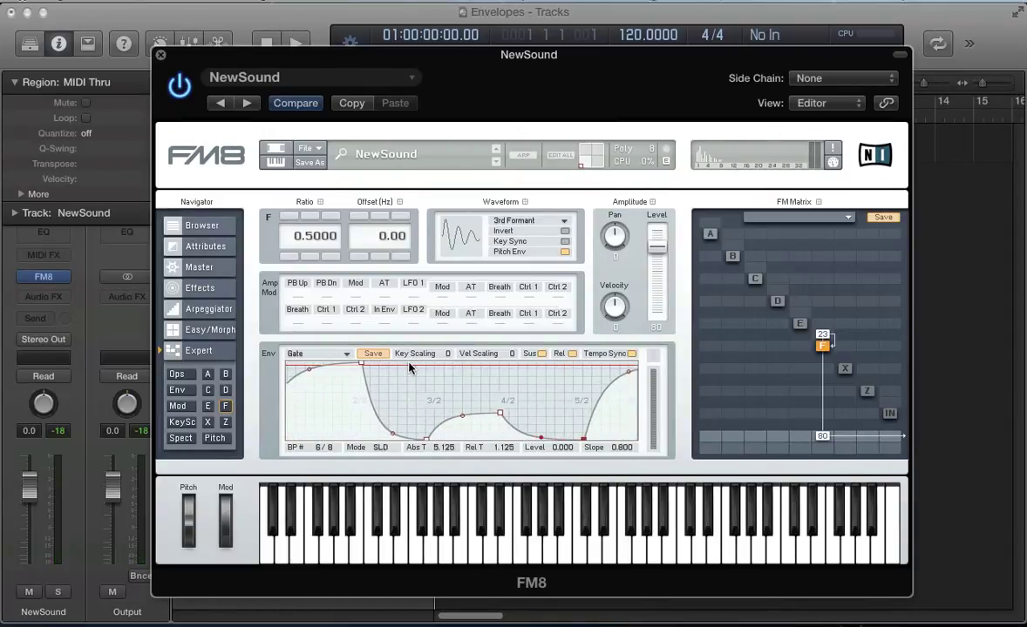
pyautogui.moveTo(475, 411); pyautogui.dragTo(435, 337)
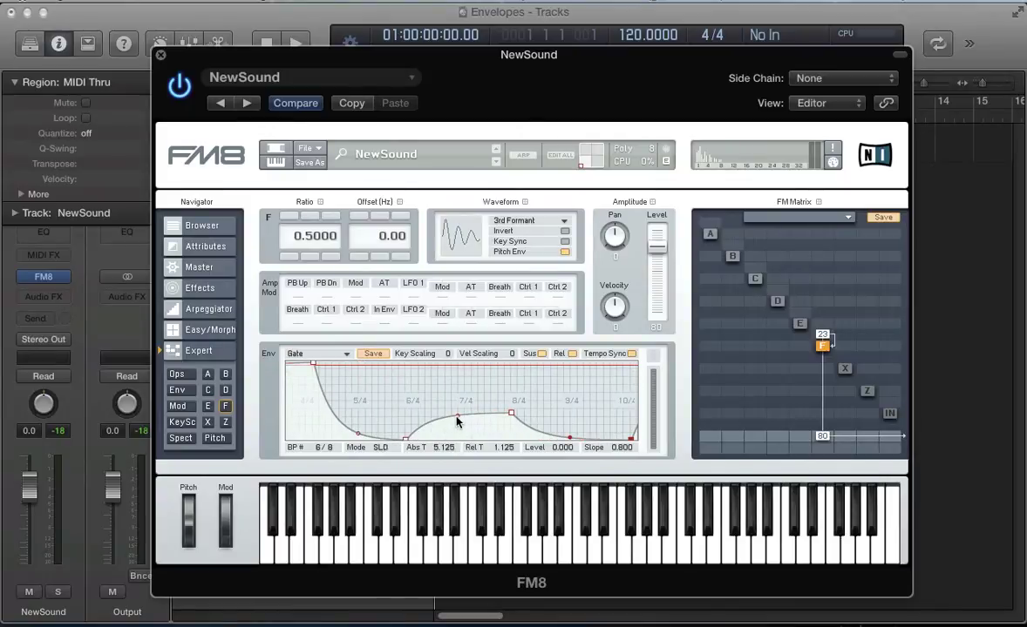
# Step: Set breakpoint 5's slope to 0.579 and reshape breakpoint 3 to slope 0.050, time 1.250 and level 1.000
pyautogui.moveTo(458, 423)
pyautogui.mouseDown()
pyautogui.moveTo(454, 398)
pyautogui.moveTo(453, 430)
pyautogui.moveTo(451, 419)
pyautogui.mouseUp()
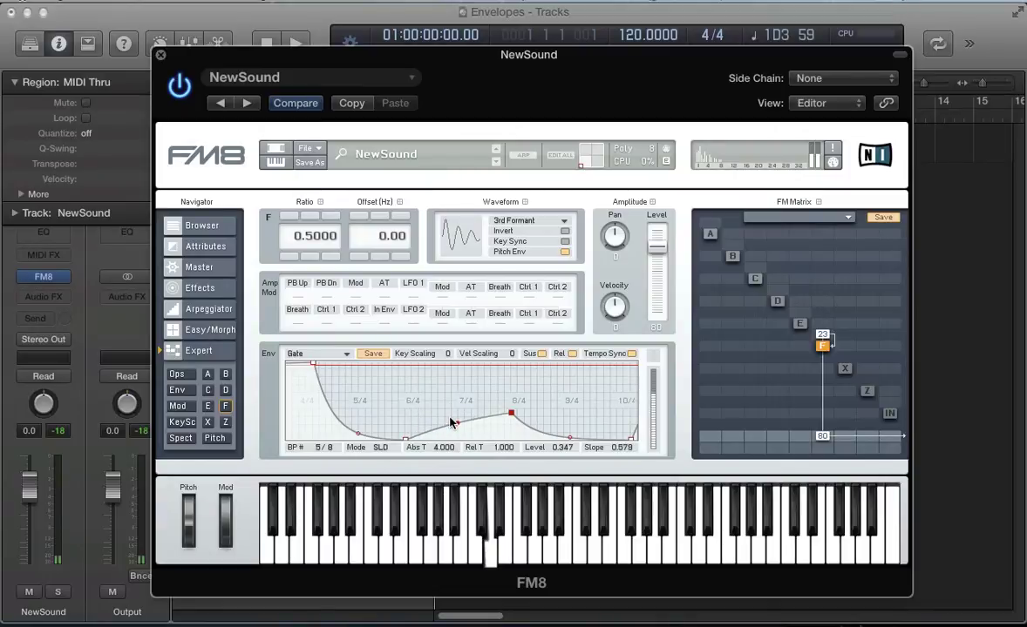
pyautogui.scroll(-3, 423, 399)
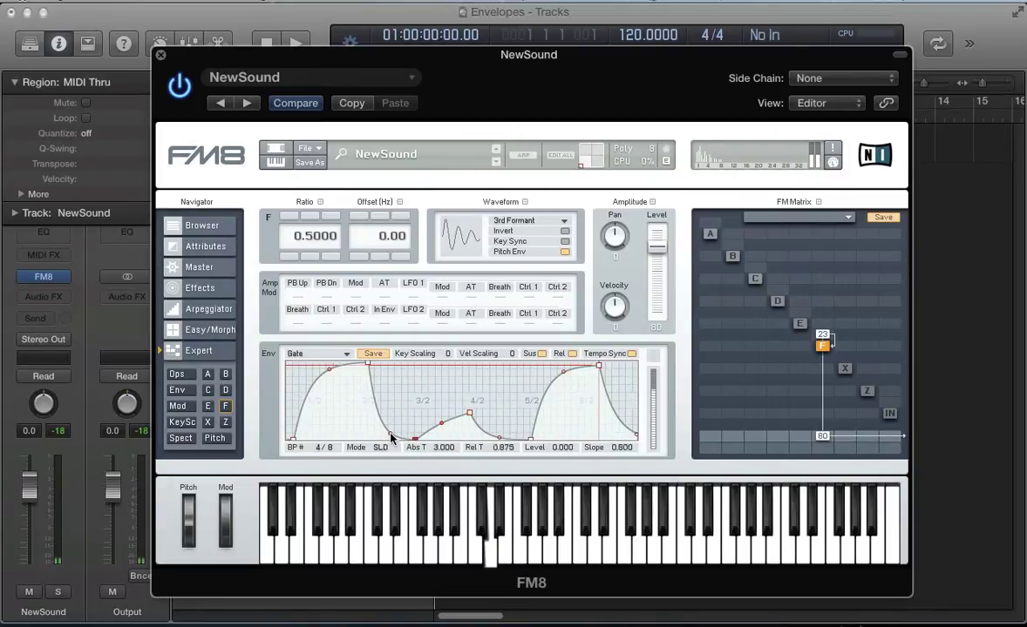
pyautogui.moveTo(401, 399); pyautogui.dragTo(329, 386)
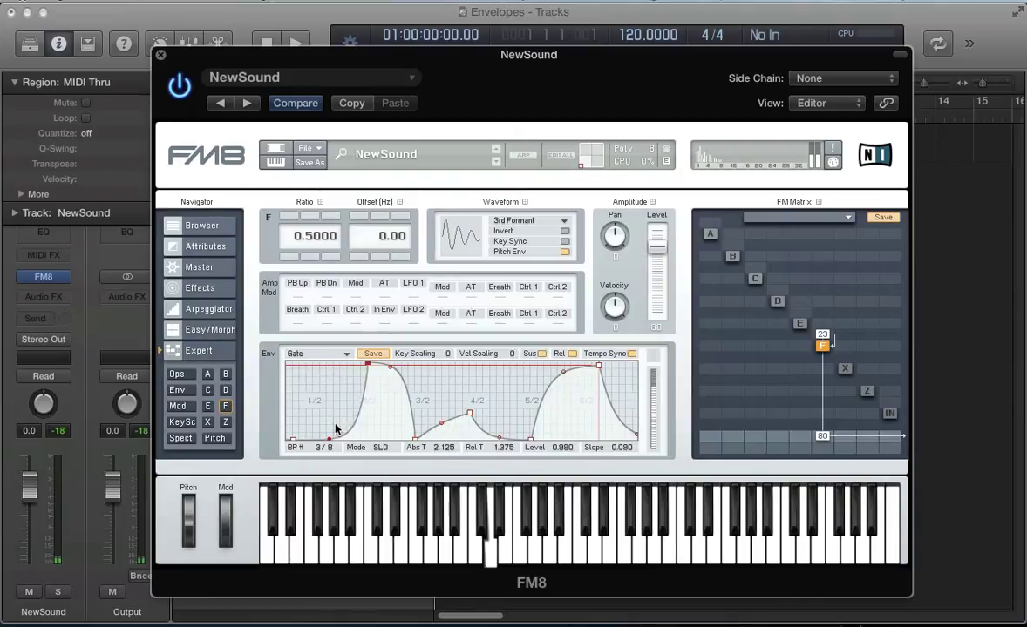
pyautogui.scroll(-2, 343, 409)
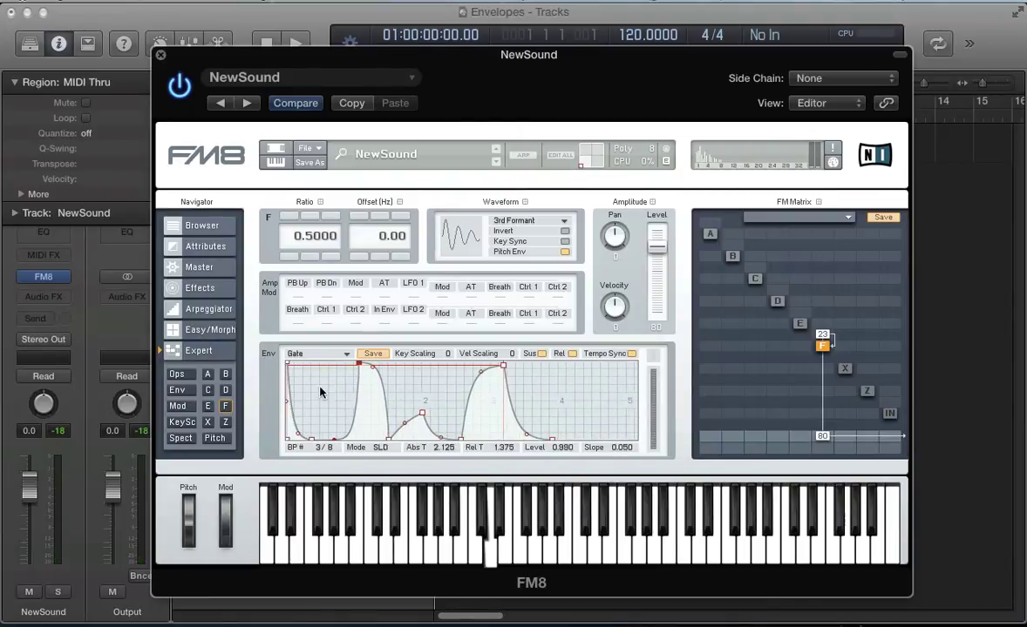
pyautogui.moveTo(372, 368); pyautogui.dragTo(331, 364)
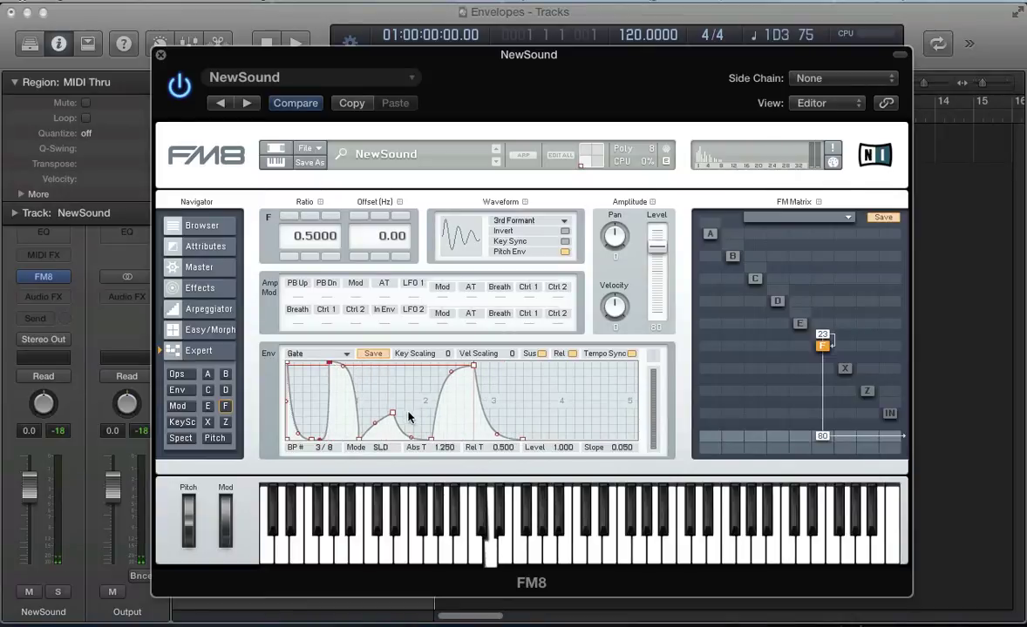
# Step: Move breakpoint 5 to 3.500 at level 0.469 with slope 0.249, and set breakpoint 6's slope to 0.890
pyautogui.moveTo(392, 413); pyautogui.dragTo(420, 415)
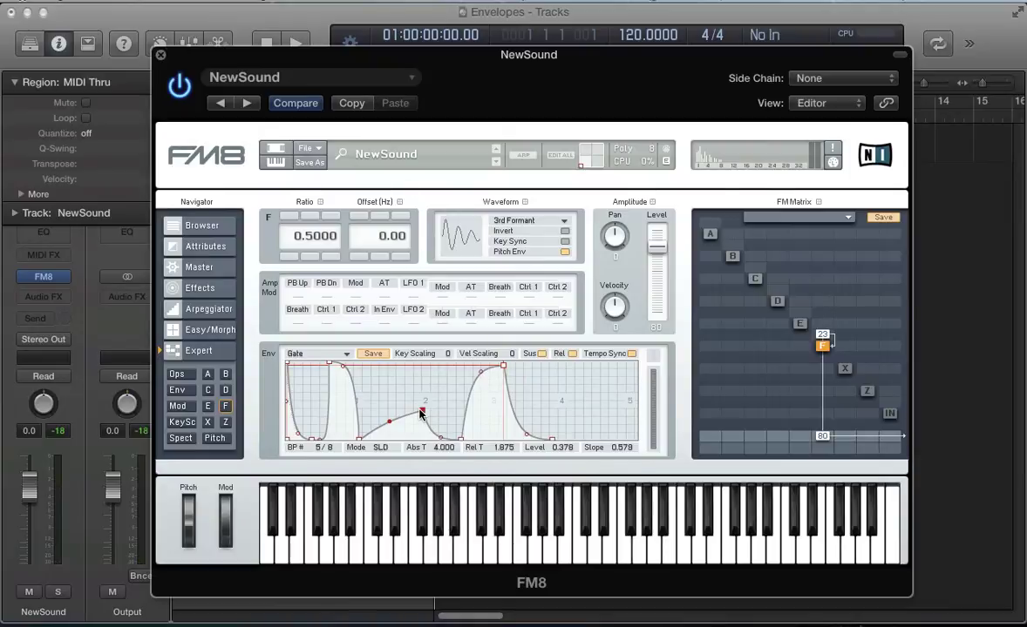
pyautogui.moveTo(421, 412); pyautogui.dragTo(386, 448)
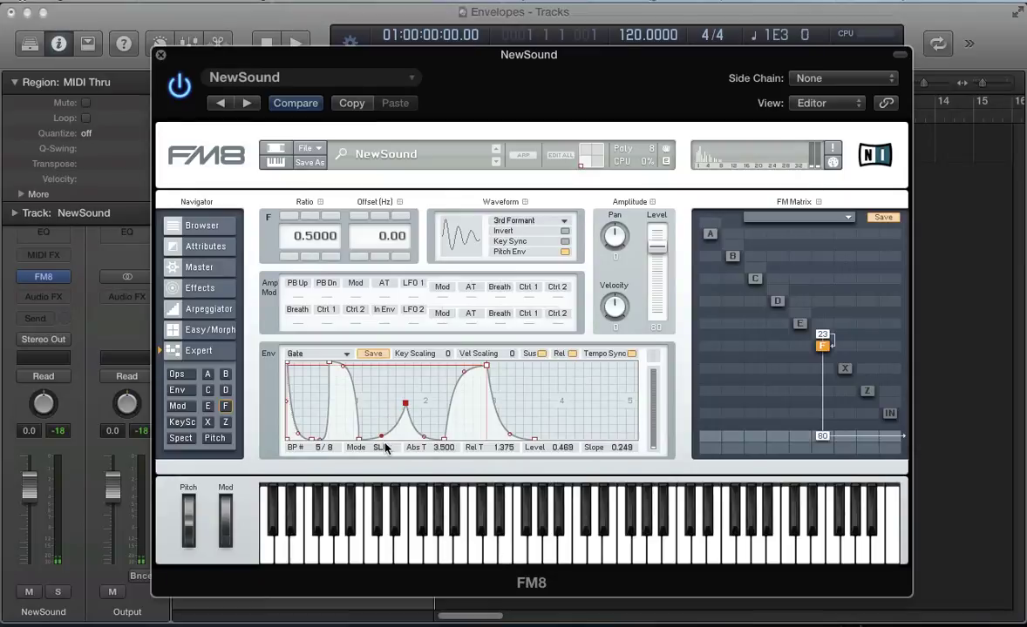
pyautogui.click(424, 442)
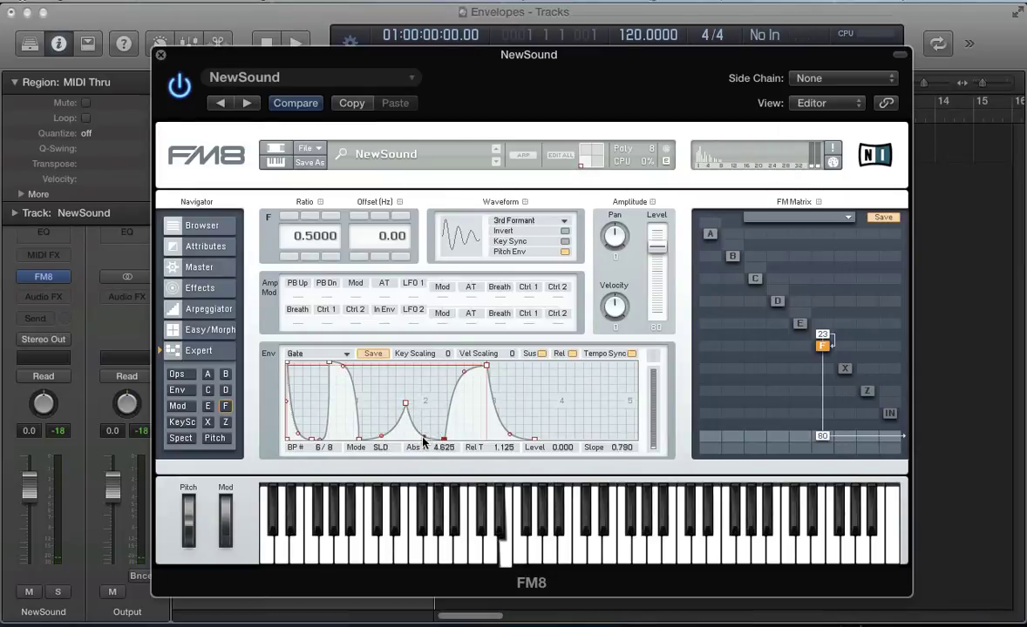
pyautogui.moveTo(423, 441); pyautogui.dragTo(422, 450)
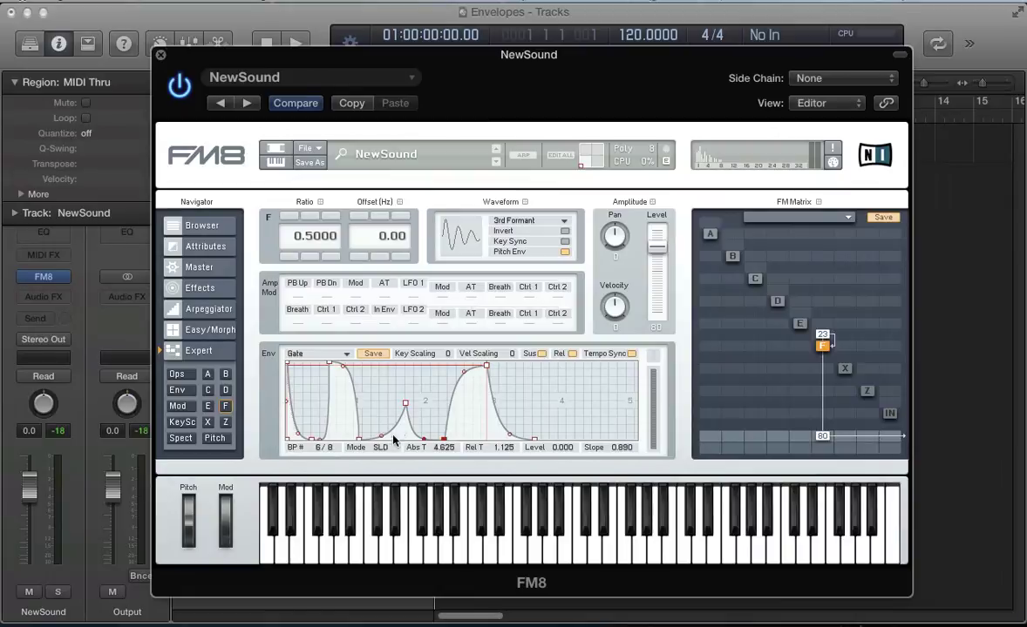
# Step: Move breakpoint 5 to 3.000 at level 0.520, the sustain breakpoint to 6.500 at level 0.918, and breakpoint 6 to 5.500
pyautogui.click(404, 406)
pyautogui.click(445, 439)
pyautogui.click(486, 366)
pyautogui.moveTo(534, 441)
pyautogui.mouseDown()
pyautogui.moveTo(477, 413)
pyautogui.moveTo(539, 418)
pyautogui.moveTo(537, 453)
pyautogui.mouseUp()
pyautogui.moveTo(406, 403); pyautogui.dragTo(369, 407)
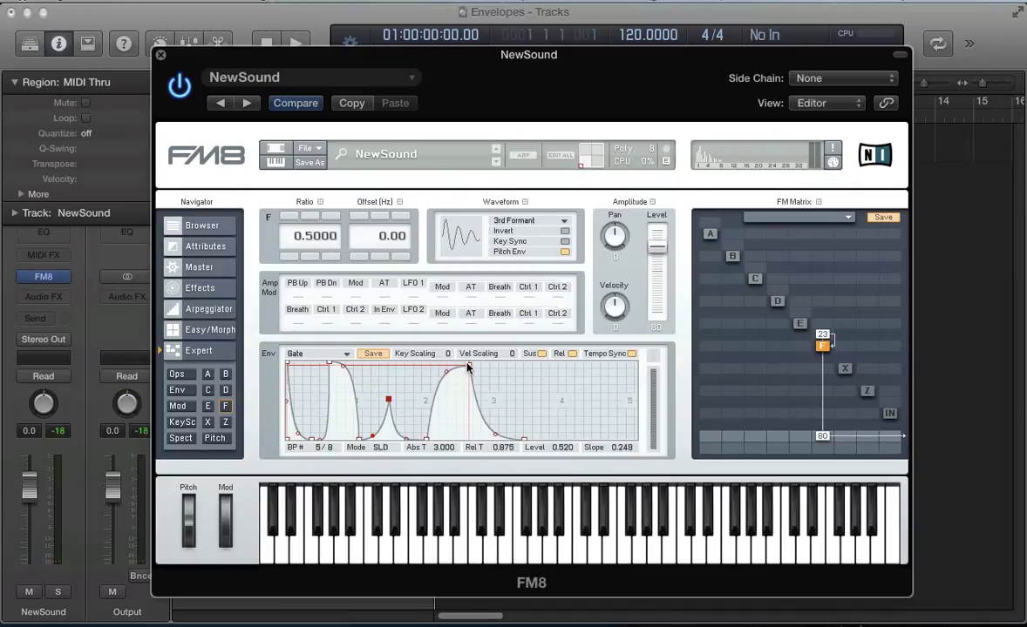
pyautogui.moveTo(468, 367); pyautogui.dragTo(507, 370)
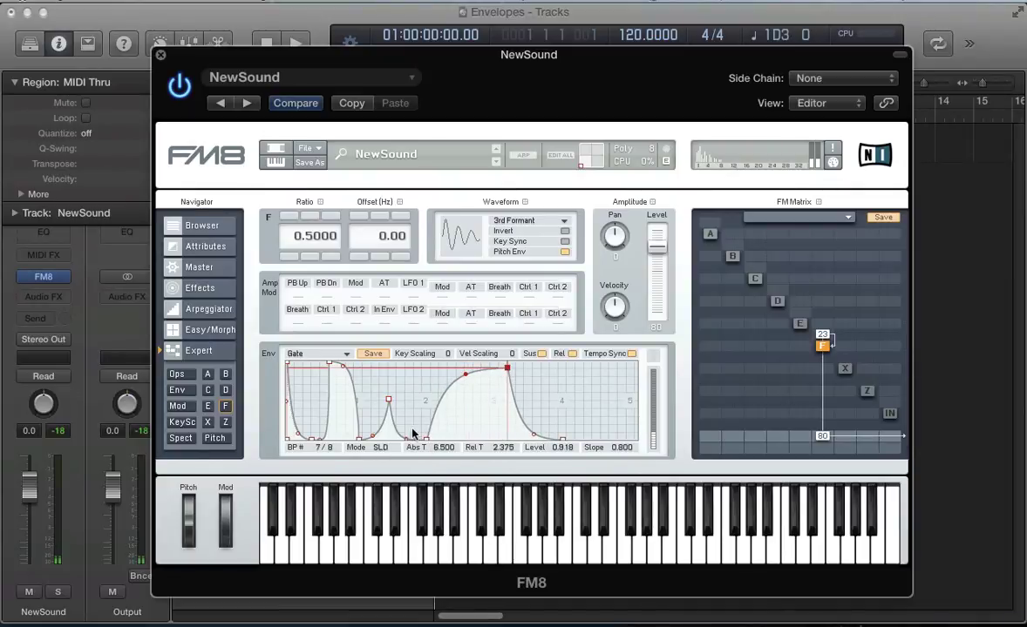
pyautogui.moveTo(427, 441); pyautogui.dragTo(472, 461)
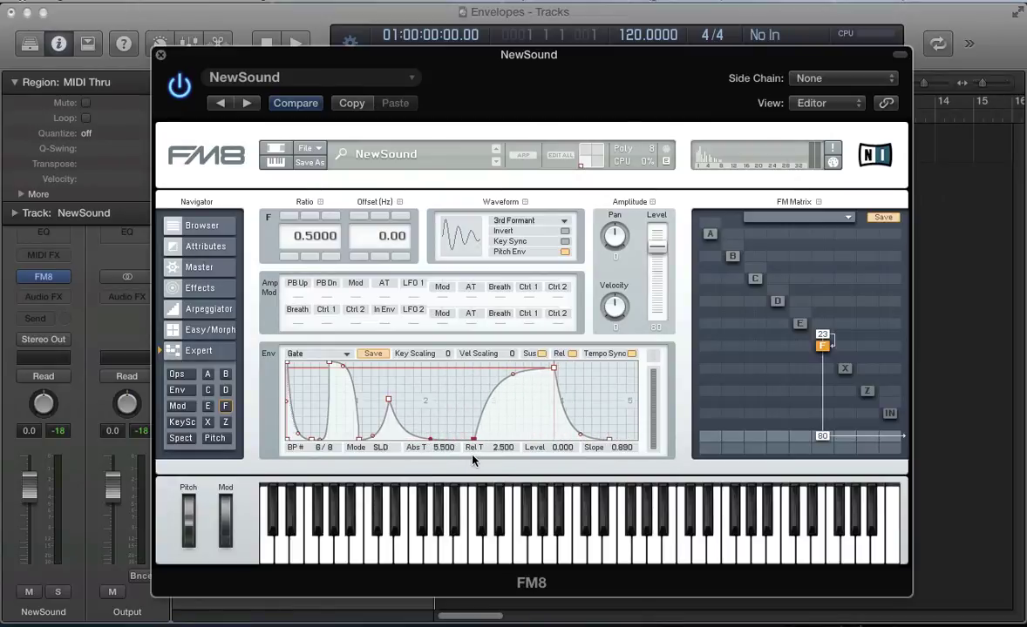
# Step: Lower breakpoint 5 to level 0.439, try the sustain breakpoint at 24.000 and 11.000, and settle it at 16.000 with level 0.429
pyautogui.click(388, 401)
pyautogui.moveTo(388, 403)
pyautogui.mouseDown()
pyautogui.moveTo(414, 411)
pyautogui.moveTo(384, 410)
pyautogui.mouseUp()
pyautogui.scroll(-5, 374, 408)
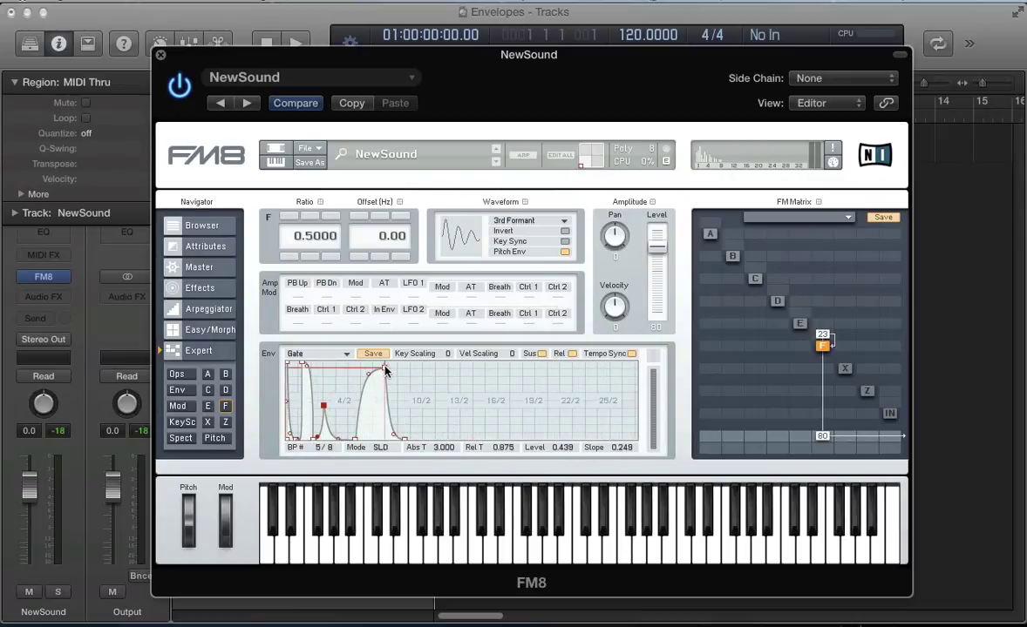
pyautogui.moveTo(384, 371); pyautogui.dragTo(585, 373)
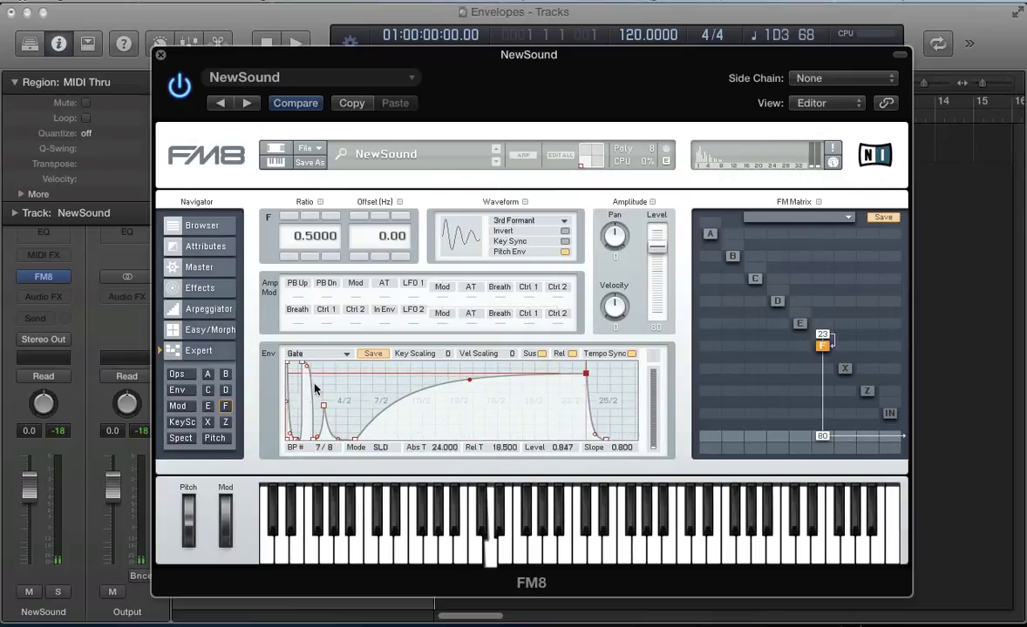
pyautogui.scroll(-4, 311, 392)
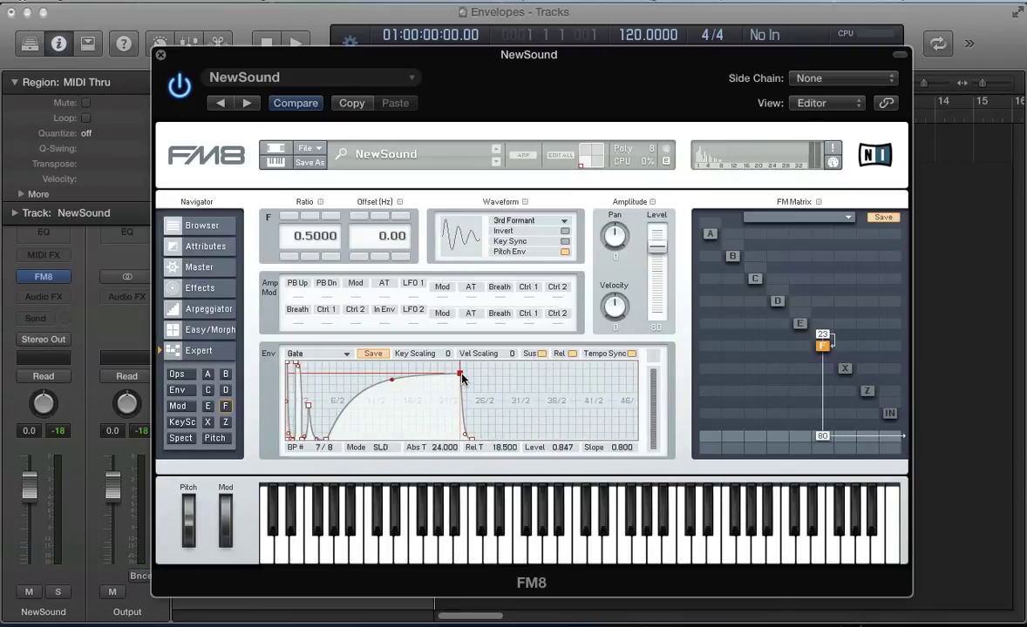
pyautogui.moveTo(462, 378); pyautogui.dragTo(364, 410)
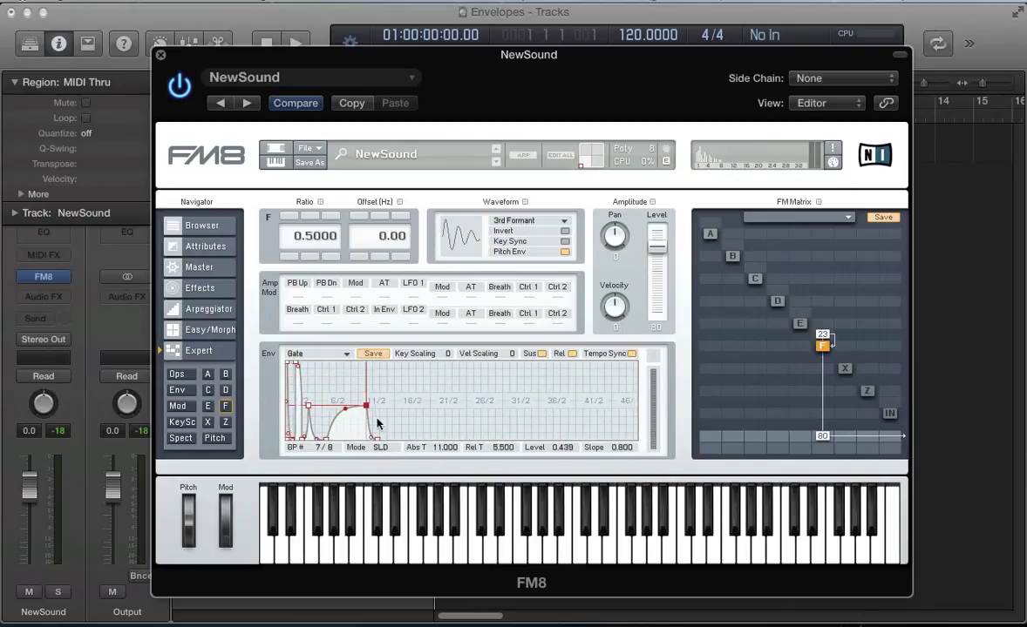
pyautogui.scroll(-2, 377, 424)
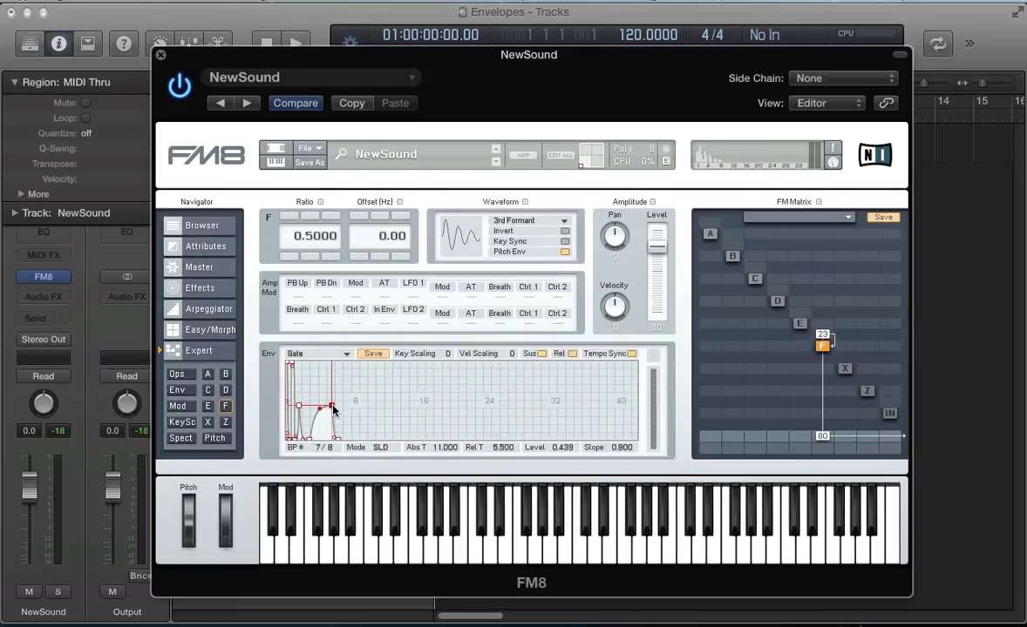
pyautogui.moveTo(333, 410); pyautogui.dragTo(413, 309)
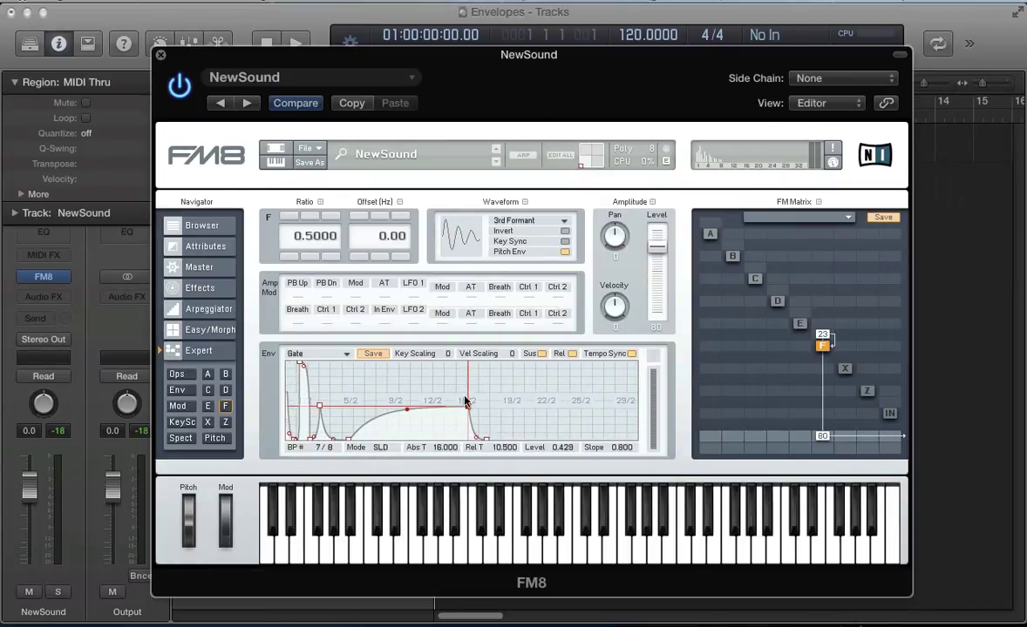
# Step: Switch the sustain breakpoint to FIX mode, then move breakpoint 6 to 12.000 and breakpoint 5 to 9.000 at level 0.469
pyautogui.moveTo(399, 392); pyautogui.dragTo(434, 386)
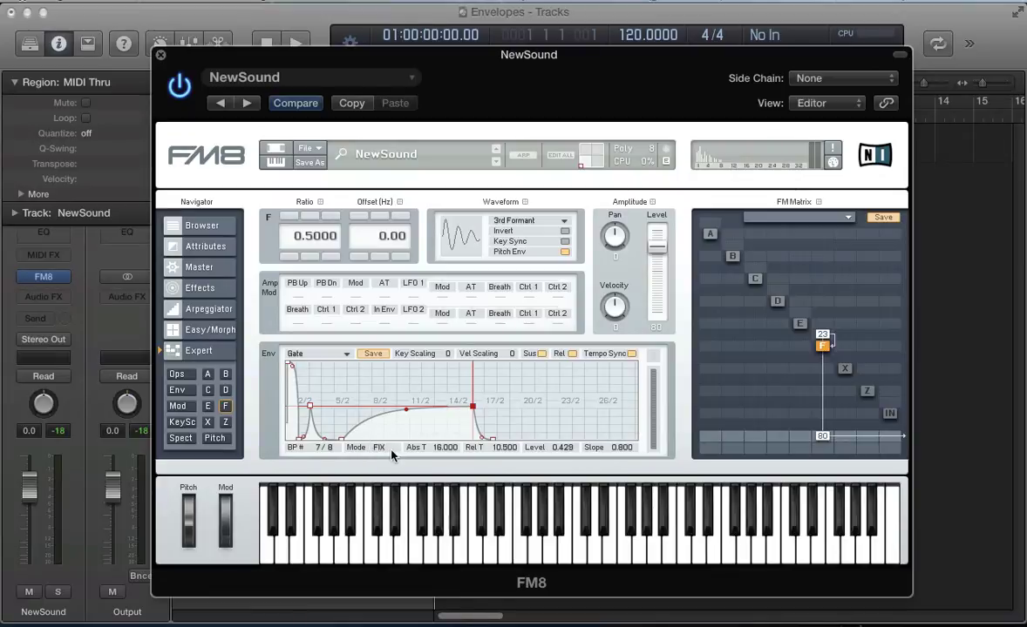
pyautogui.moveTo(329, 424); pyautogui.dragTo(334, 399)
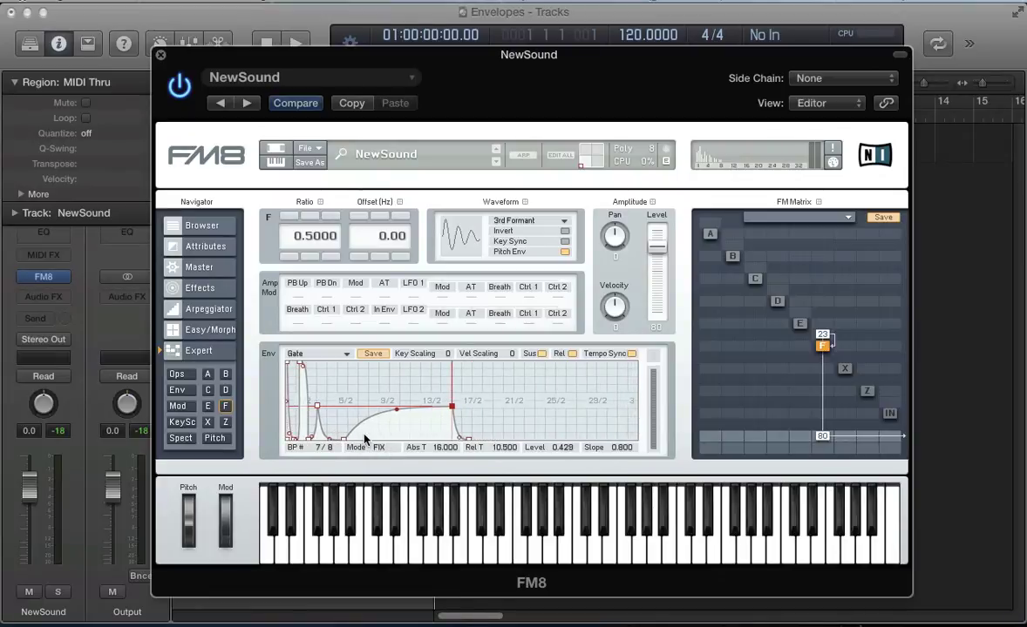
pyautogui.moveTo(344, 443); pyautogui.dragTo(411, 440)
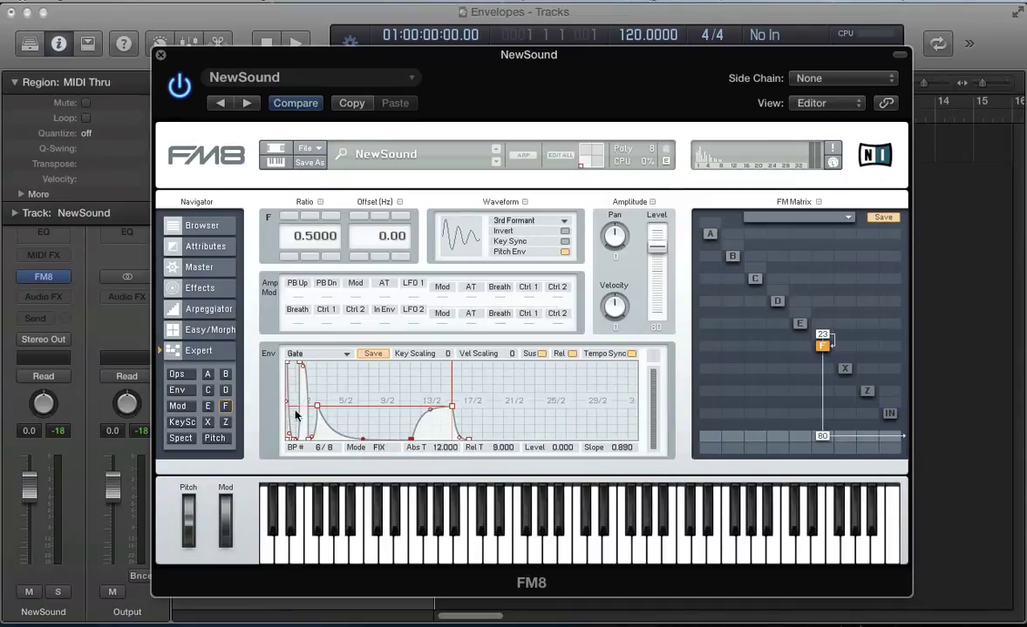
pyautogui.moveTo(361, 439); pyautogui.dragTo(379, 402)
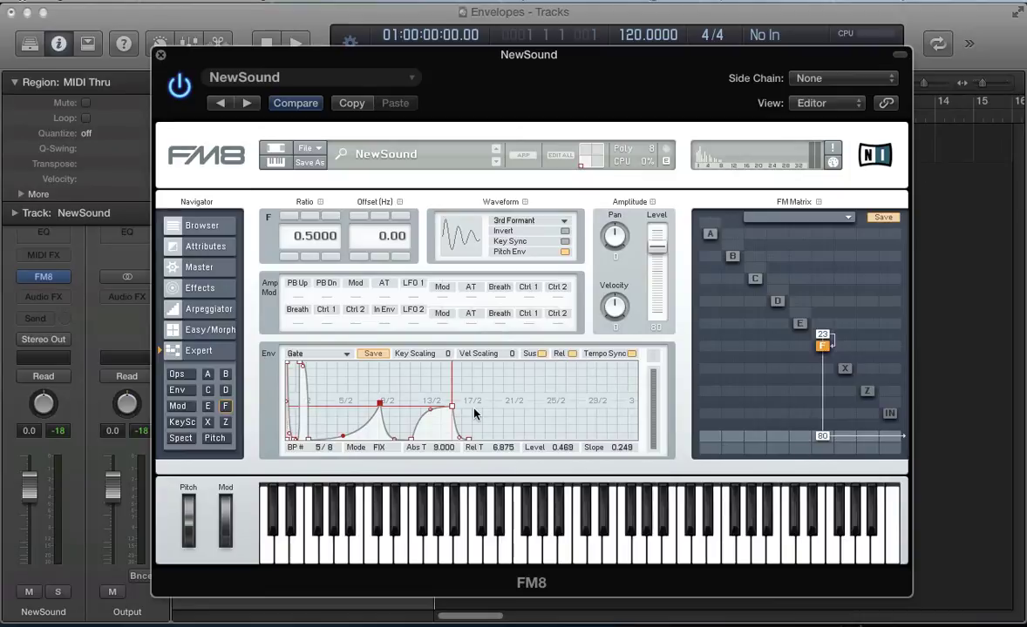
# Step: Add breakpoints before and after the 9.000 peak, lowering the one at 11.000 to level 0.061 and raising the one at 5.000 above the peak
pyautogui.doubleClick(348, 405)
pyautogui.doubleClick(400, 398)
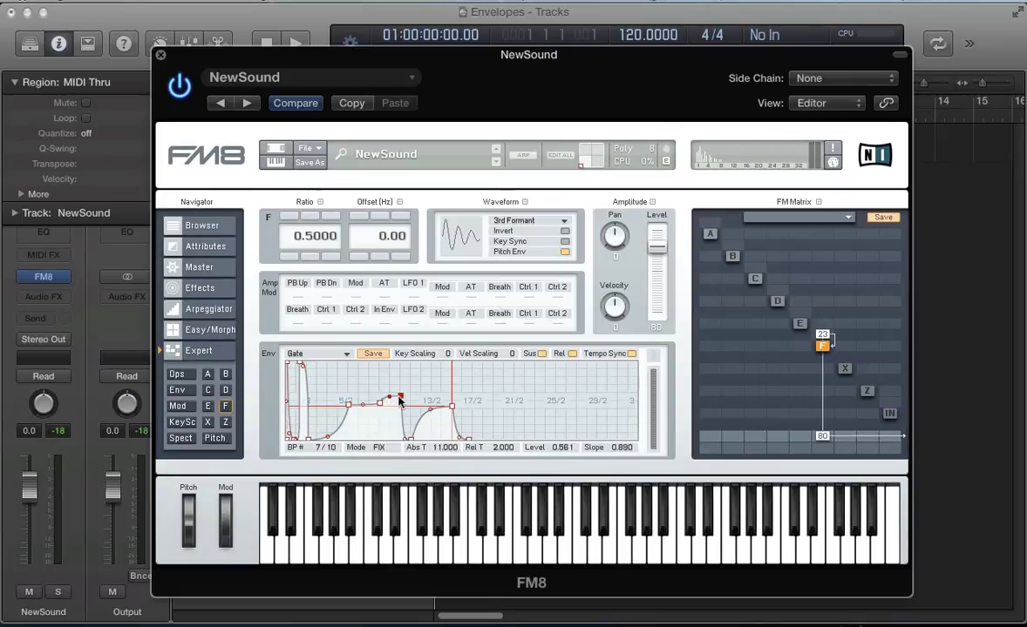
pyautogui.moveTo(400, 400); pyautogui.dragTo(402, 436)
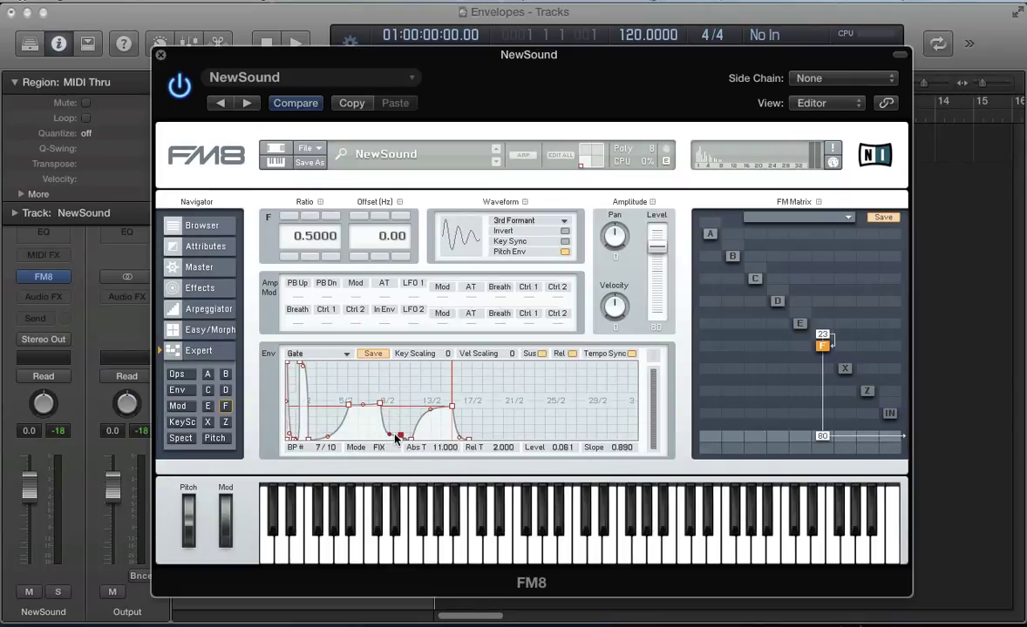
pyautogui.moveTo(348, 405)
pyautogui.mouseDown()
pyautogui.moveTo(347, 433)
pyautogui.moveTo(344, 415)
pyautogui.mouseUp()
pyautogui.scroll(2, 342, 416)
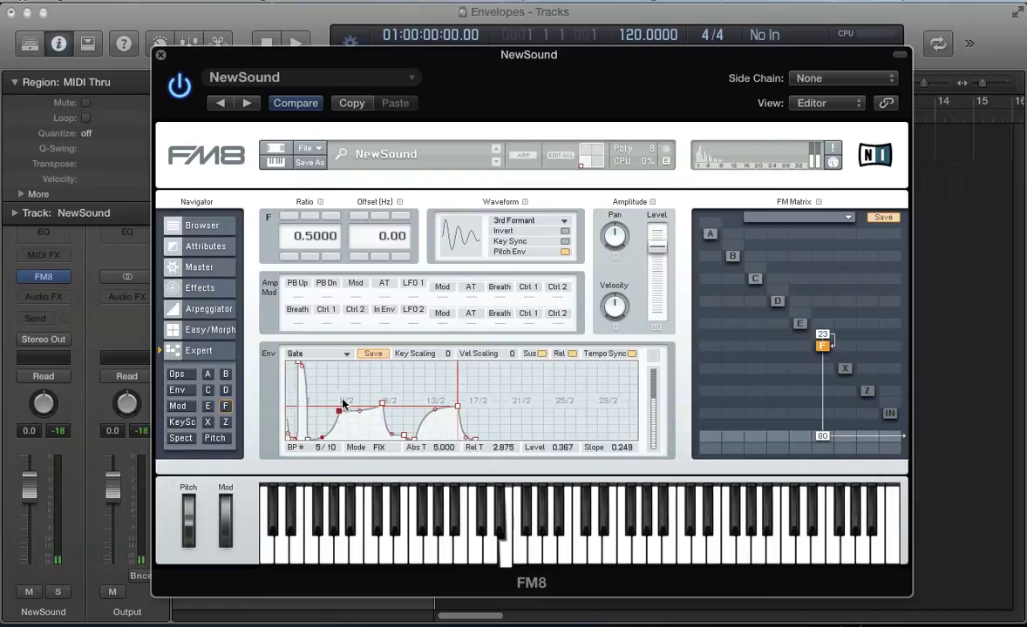
pyautogui.moveTo(336, 402); pyautogui.dragTo(336, 375)
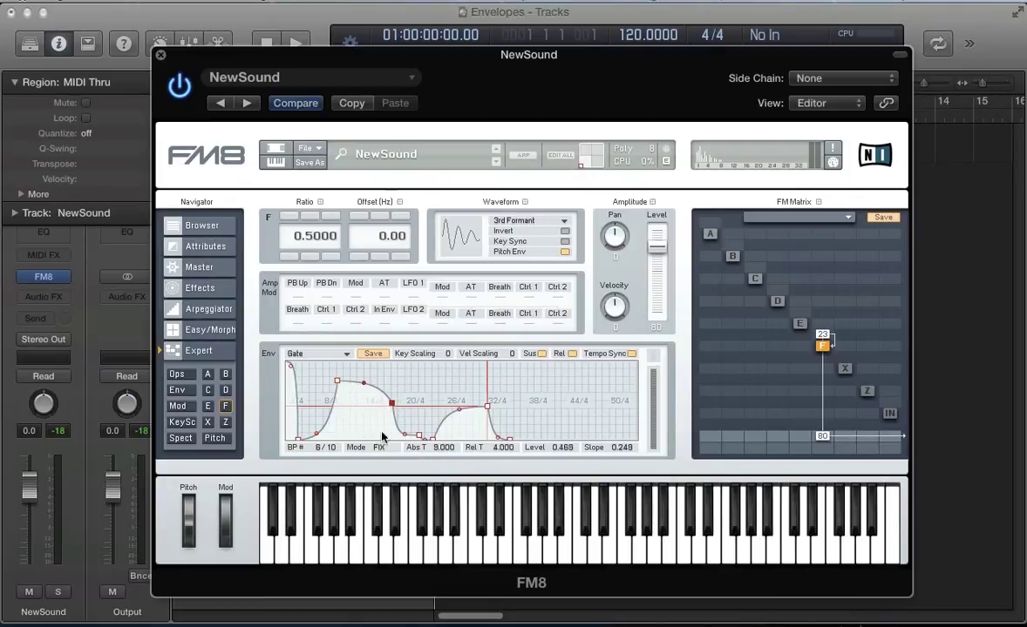
# Step: Switch the sustain breakpoint back to SLD mode and extend it to 20.000 and on to 28.000
pyautogui.click(392, 404)
pyautogui.click(431, 439)
pyautogui.moveTo(306, 391); pyautogui.dragTo(349, 406)
pyautogui.click(411, 434)
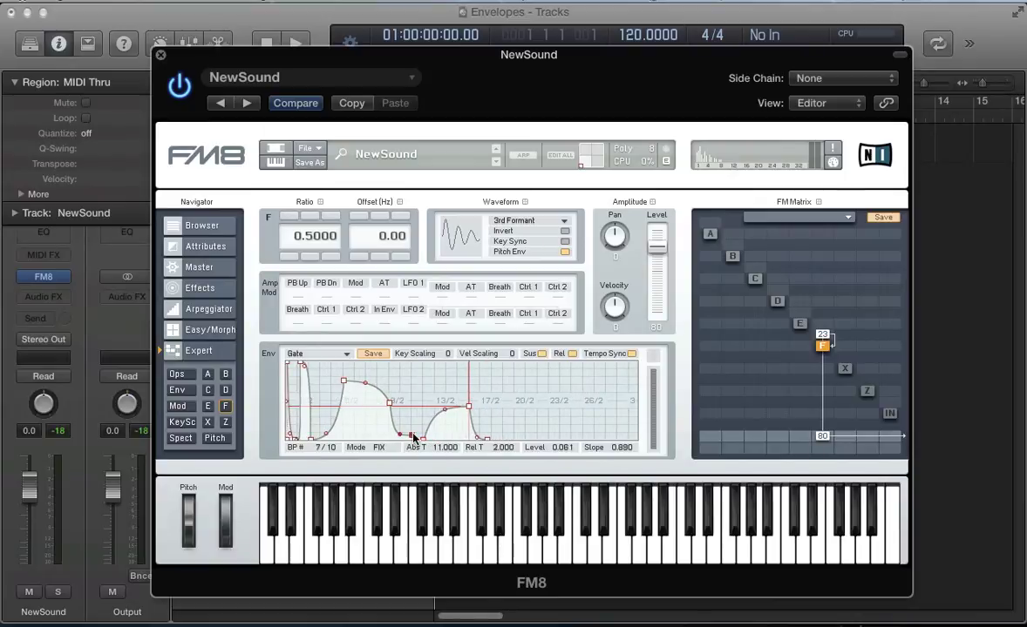
pyautogui.click(469, 407)
pyautogui.click(380, 448)
pyautogui.scroll(4, 495, 451)
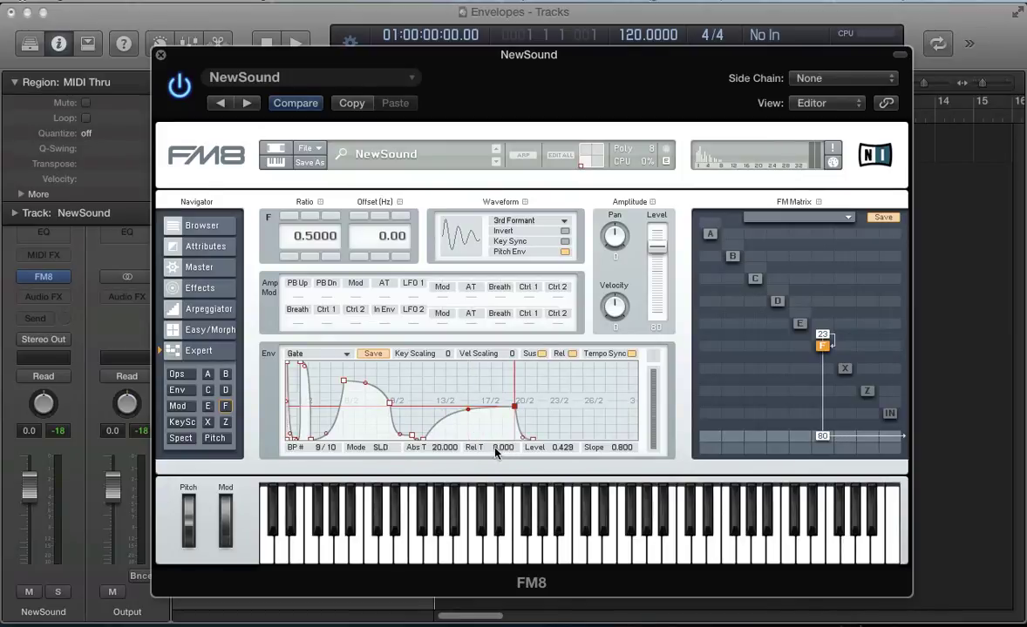
pyautogui.scroll(-1, 495, 452)
pyautogui.scroll(8, 493, 450)
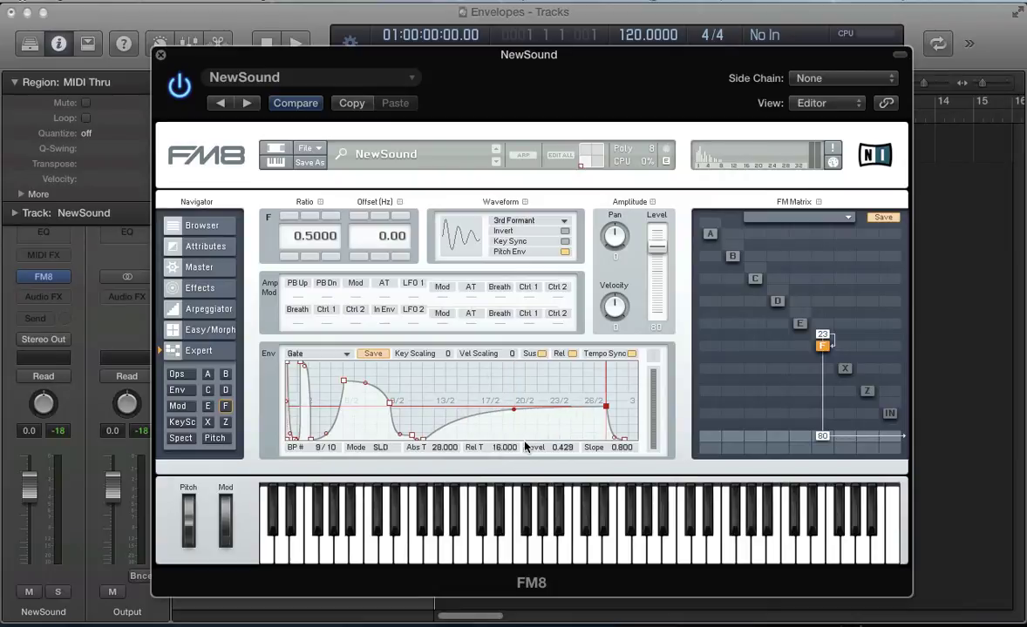
# Step: Move the sustain breakpoint to 19.000 at level 0.398, and place breakpoint 8 at 17.000 with level 0.600
pyautogui.moveTo(603, 410); pyautogui.dragTo(503, 408)
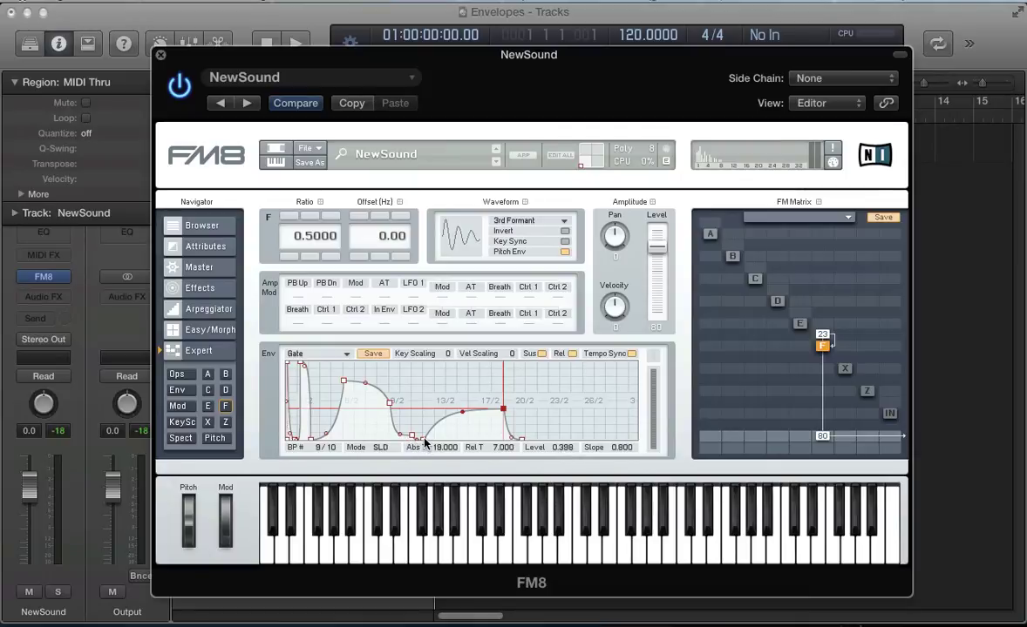
pyautogui.moveTo(419, 410); pyautogui.dragTo(479, 408)
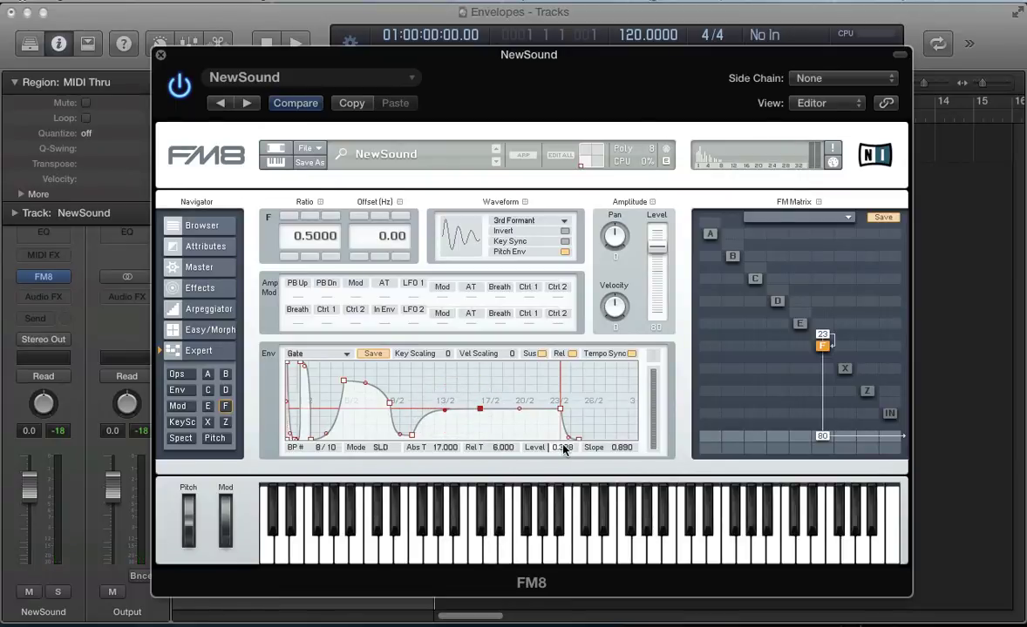
pyautogui.moveTo(563, 448); pyautogui.dragTo(561, 441)
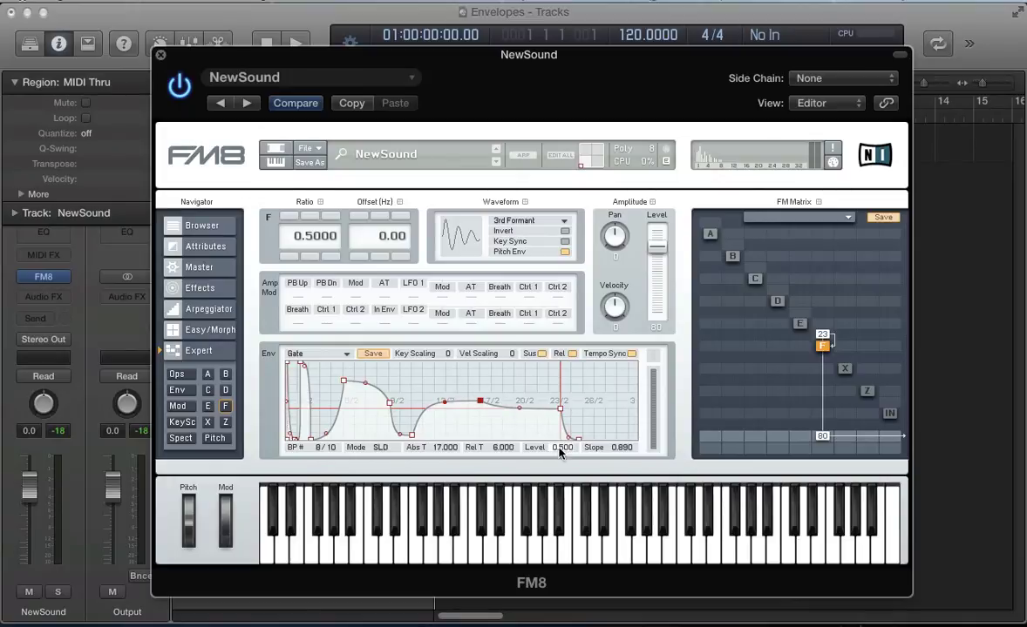
pyautogui.write('.6')
pyautogui.press('Return')
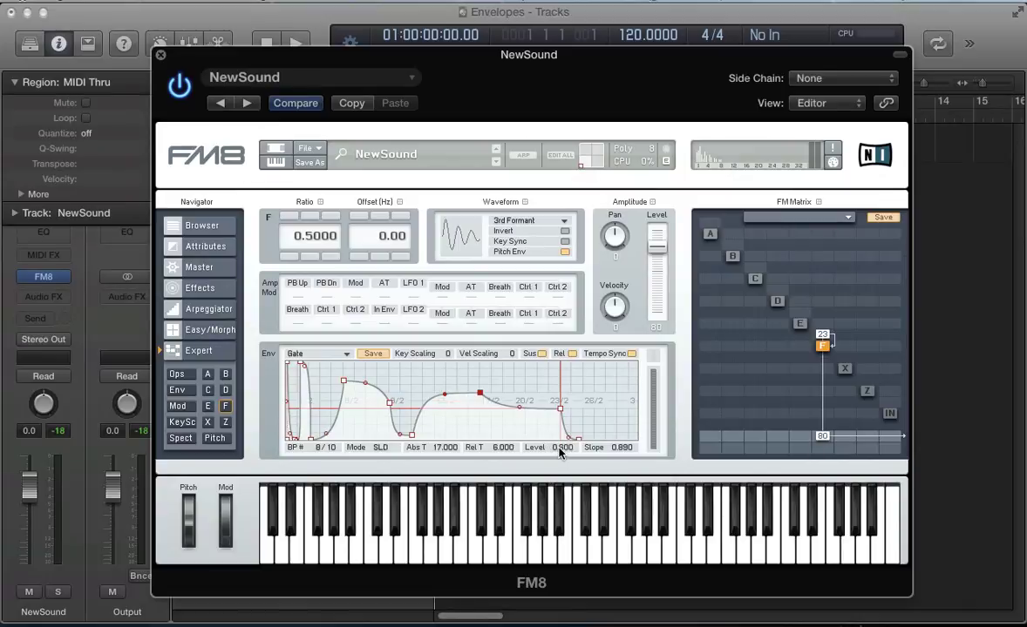
# Step: Set breakpoint 7's level to 0.600 and adjust the sustain breakpoint's slope to 0.609
pyautogui.click(412, 435)
pyautogui.doubleClick(565, 447)
pyautogui.write('.6')
pyautogui.press('Return')
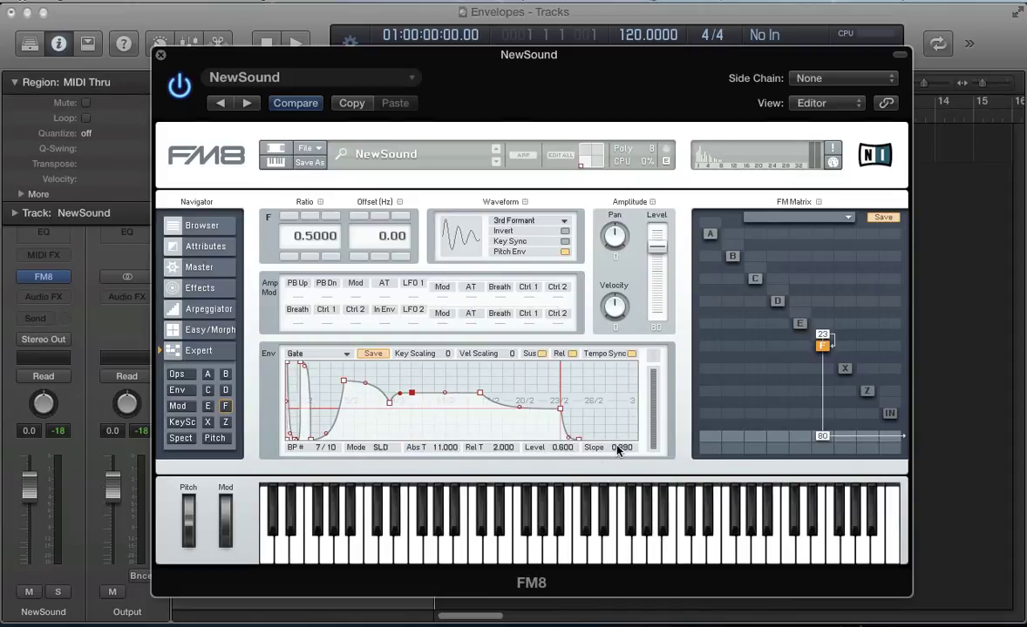
pyautogui.moveTo(519, 406)
pyautogui.mouseDown()
pyautogui.moveTo(522, 356)
pyautogui.moveTo(520, 413)
pyautogui.mouseUp()
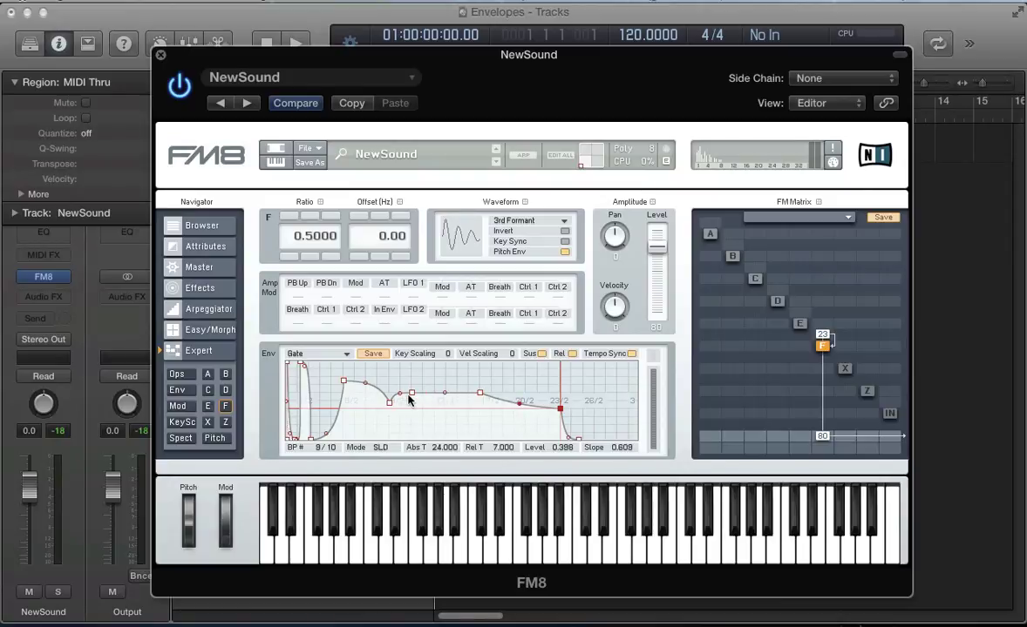
# Step: Move breakpoint 7 to 17.000 at level 0.735 with slope 0.390, and breakpoint 8 to 24.000 at level 0.480
pyautogui.moveTo(408, 400); pyautogui.dragTo(433, 399)
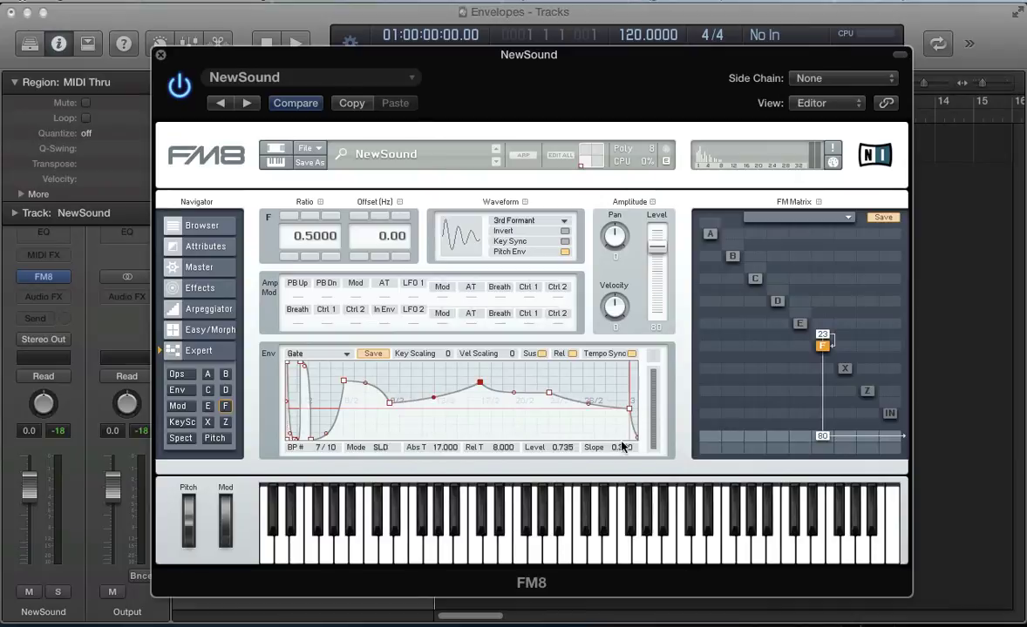
pyautogui.moveTo(549, 393); pyautogui.dragTo(514, 409)
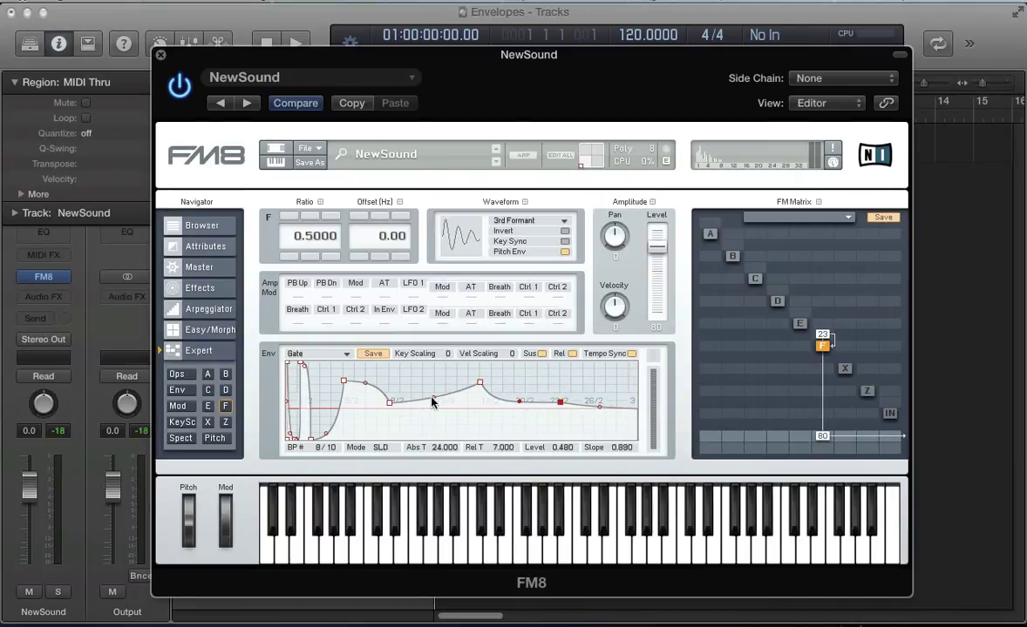
pyautogui.click(479, 383)
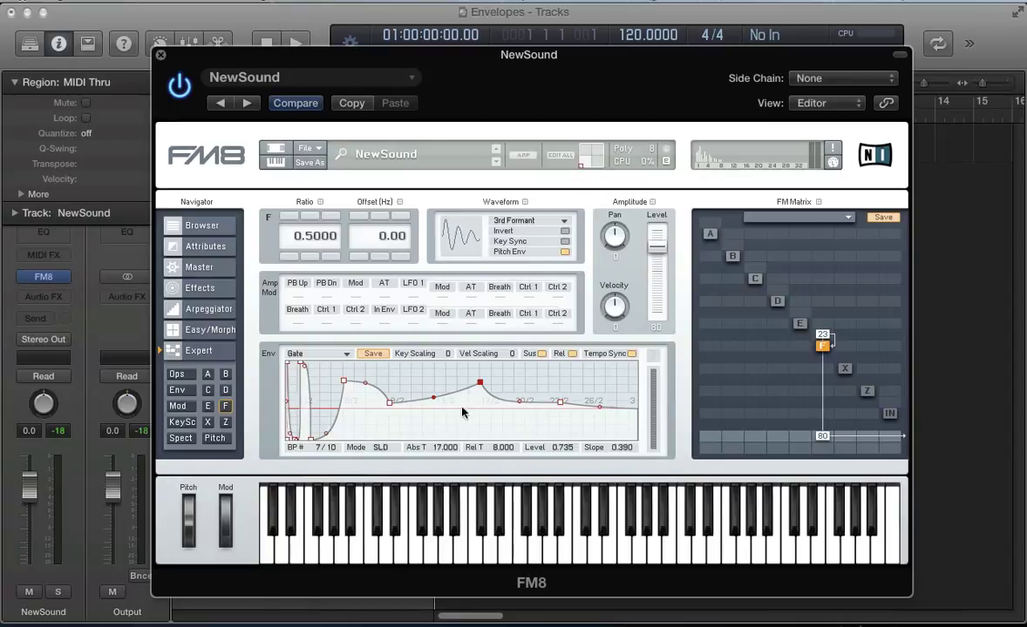
# Step: Set breakpoint 8's slope to 0.390 to match breakpoint 7
pyautogui.click(559, 401)
pyautogui.doubleClick(619, 449)
pyautogui.write('0.39')
pyautogui.press('Return')
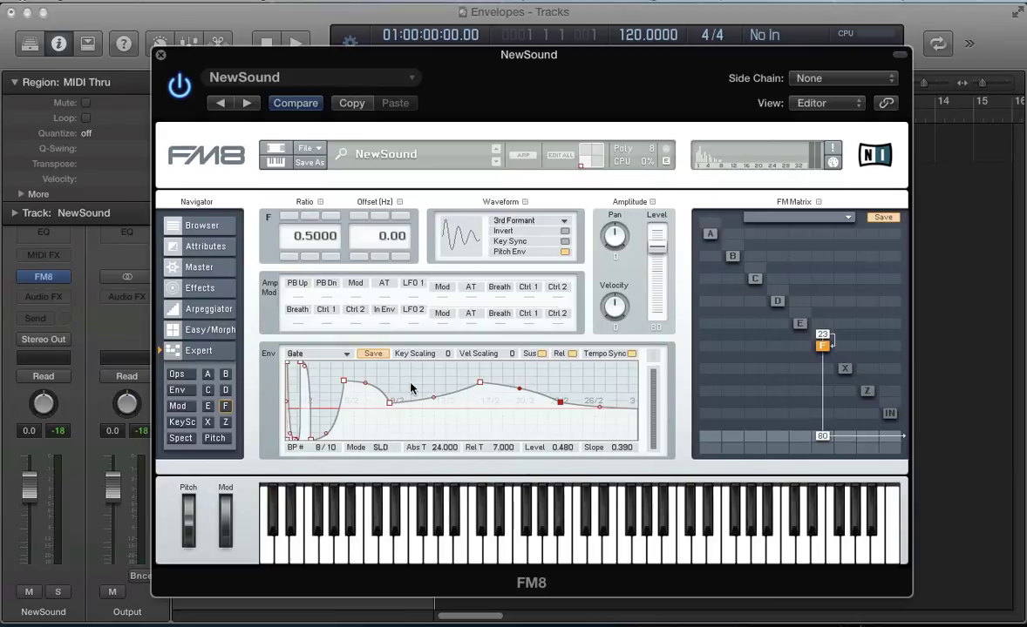
pyautogui.moveTo(426, 384); pyautogui.dragTo(437, 440)
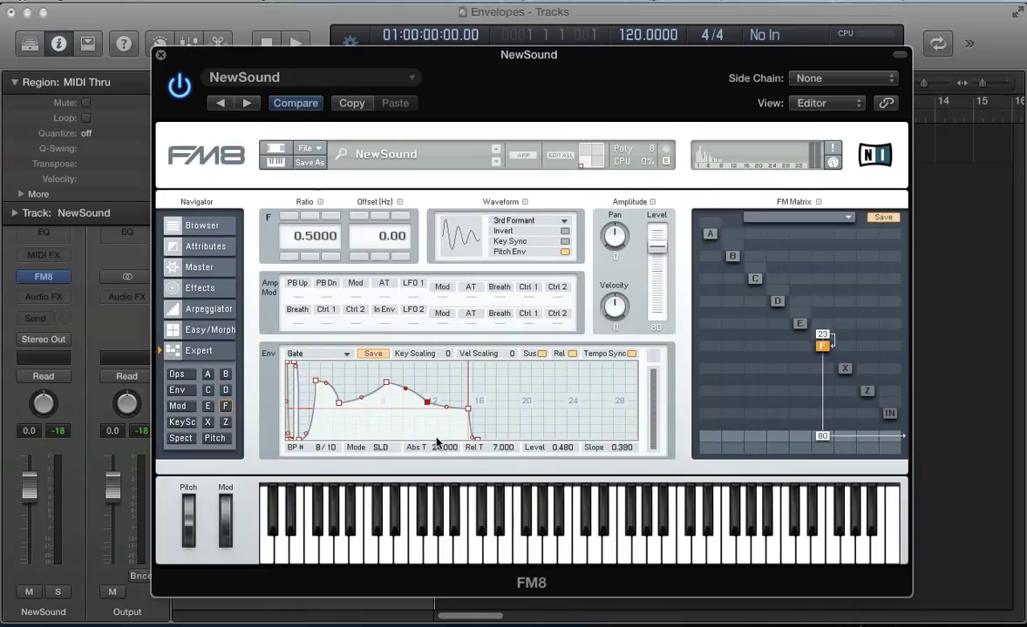